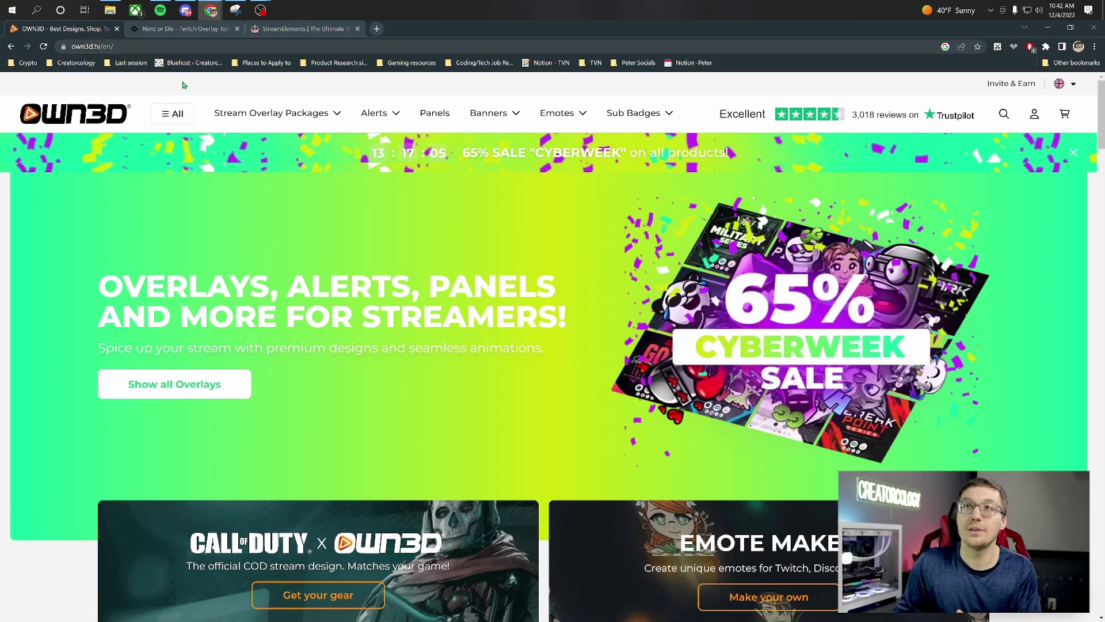
{"action": "left_click", "coordinate": [187, 35]}
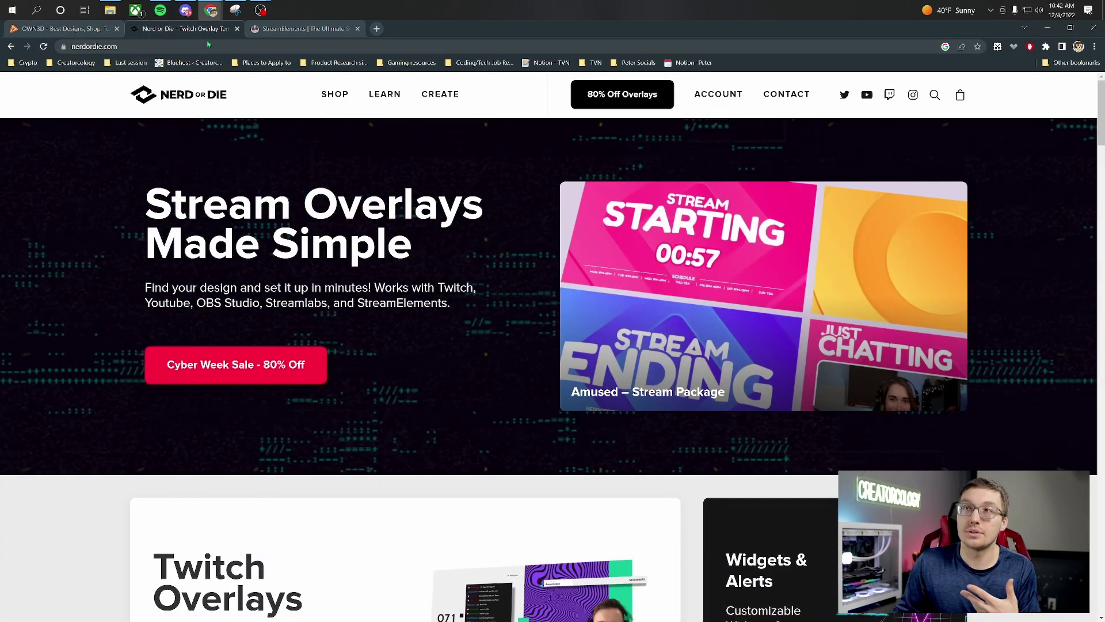
{"action": "left_click", "coordinate": [292, 32]}
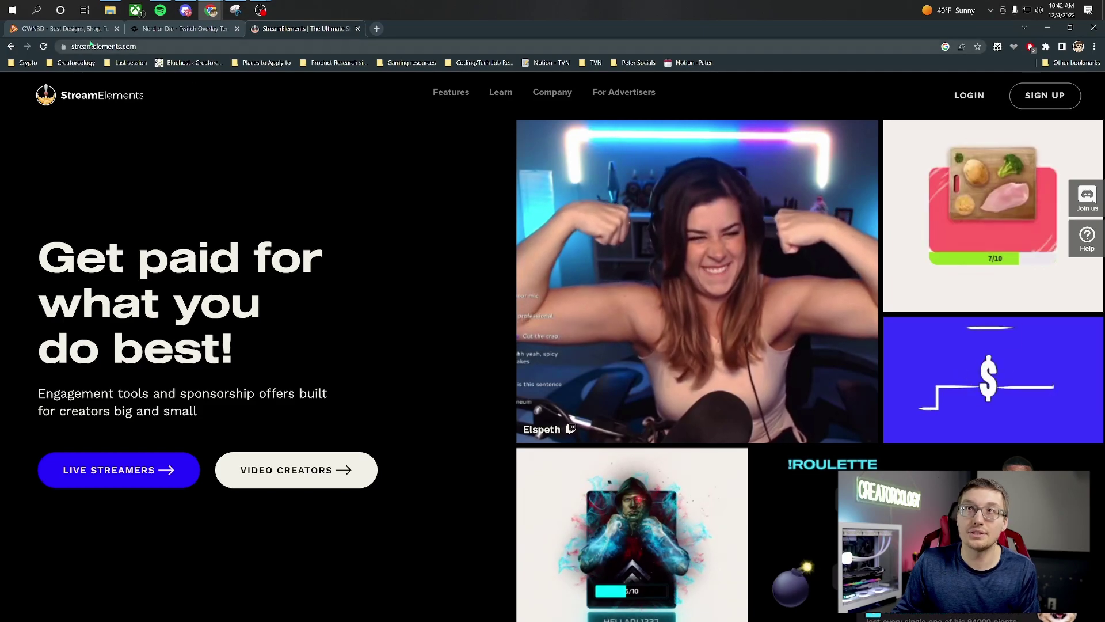
{"action": "left_click", "coordinate": [104, 29]}
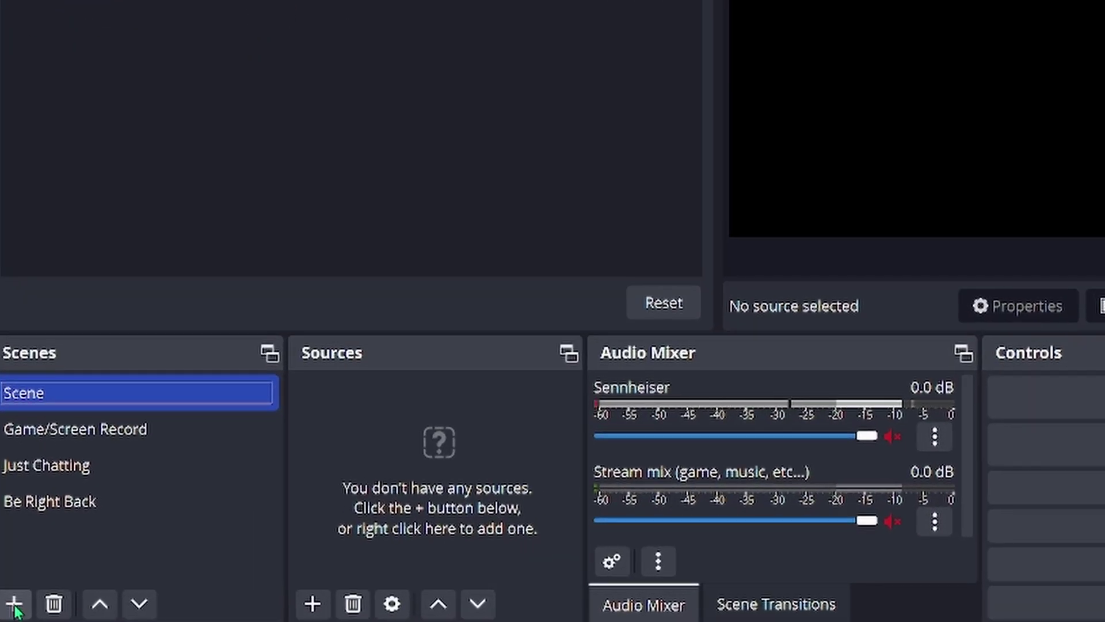
Step: Add an empty fifth scene named 'Gameplay' to the scene list
{"action": "left_click", "coordinate": [14, 604]}
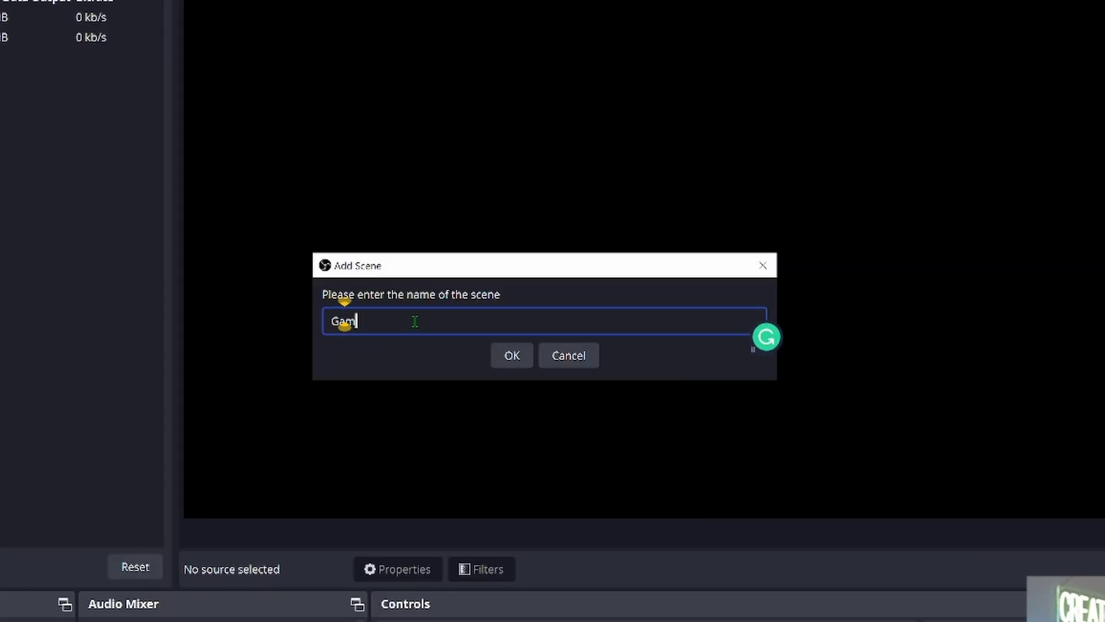
{"action": "type", "text": "Gameplay"}
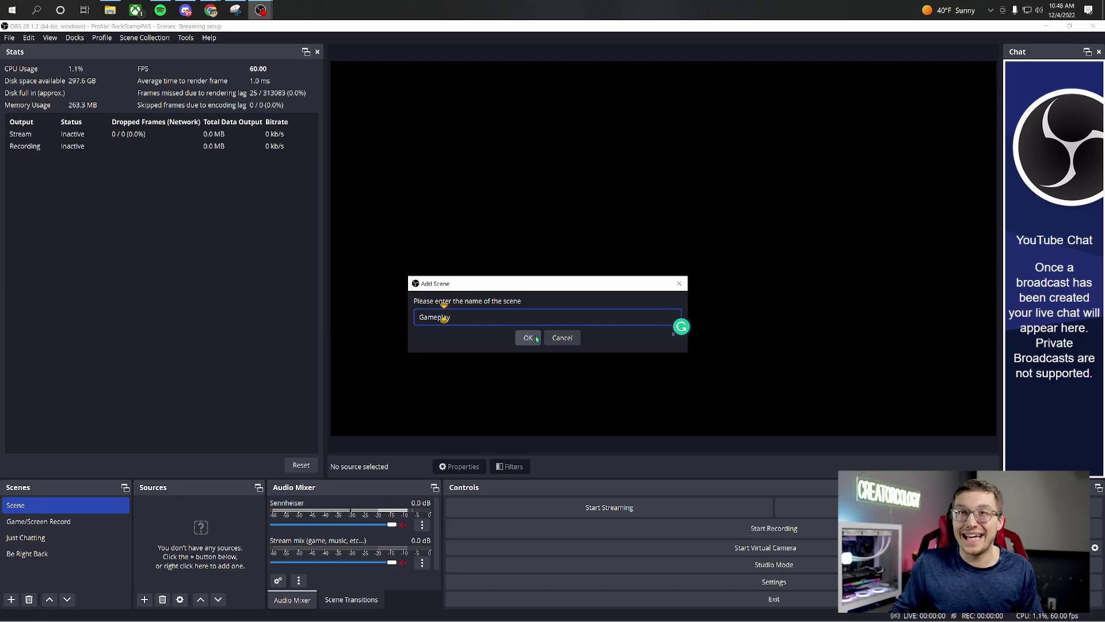
{"action": "left_click", "coordinate": [518, 354]}
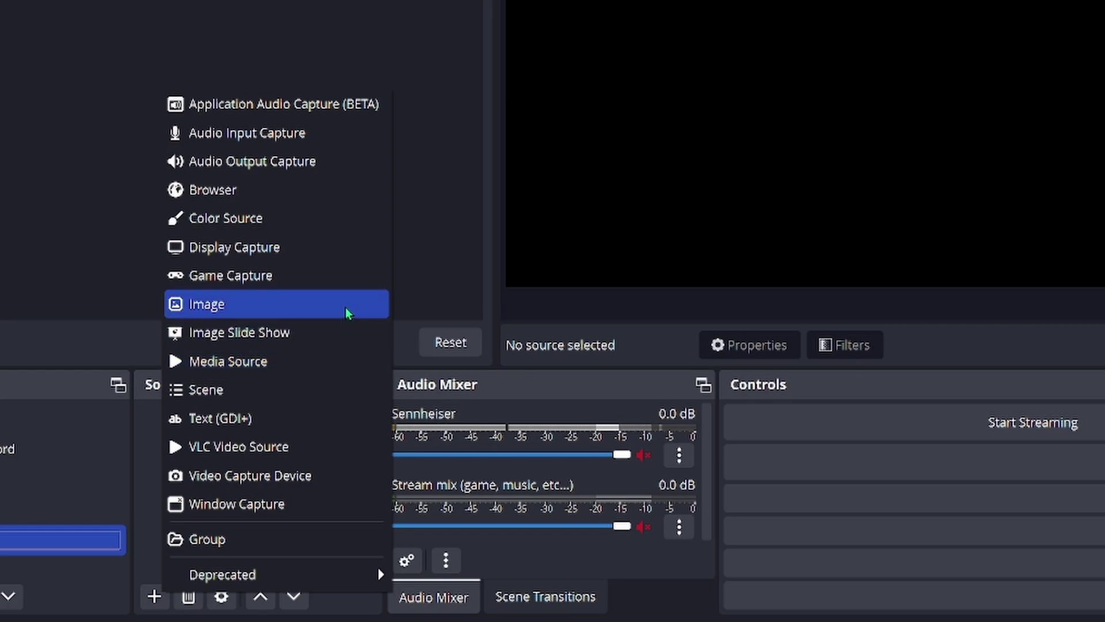
Step: Start creating a new Media Source named 'Animated Overlay'
{"action": "left_click", "coordinate": [324, 361]}
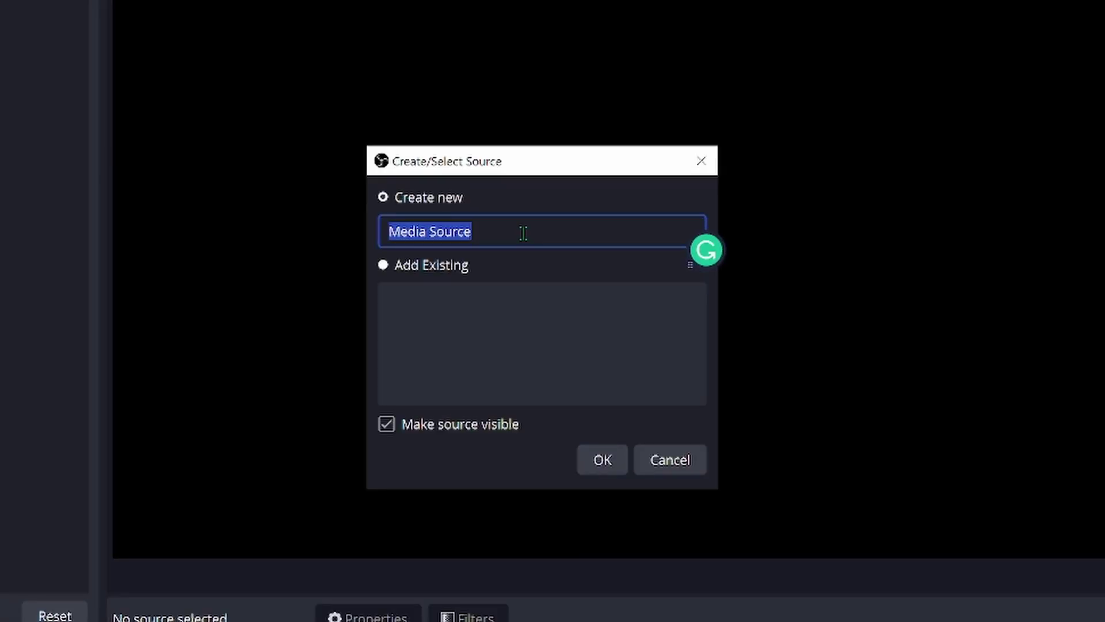
{"action": "type", "text": "Animated Overlay"}
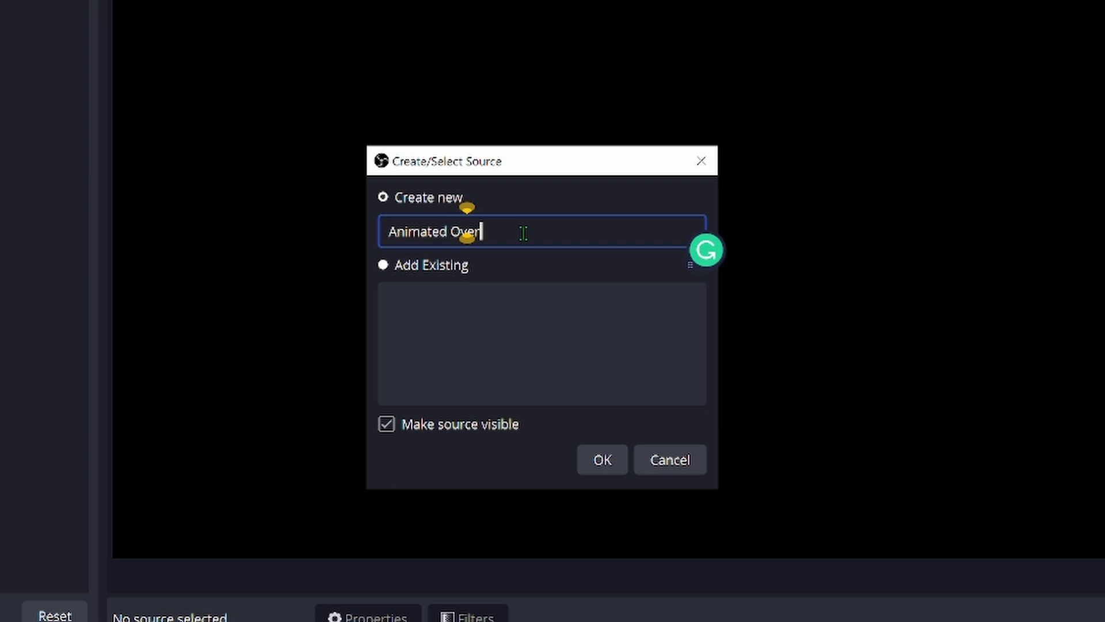
Step: Confirm the Animated Overlay source, enable Loop, and load the heavy-overlay1 WEBM video
{"action": "left_click", "coordinate": [603, 459]}
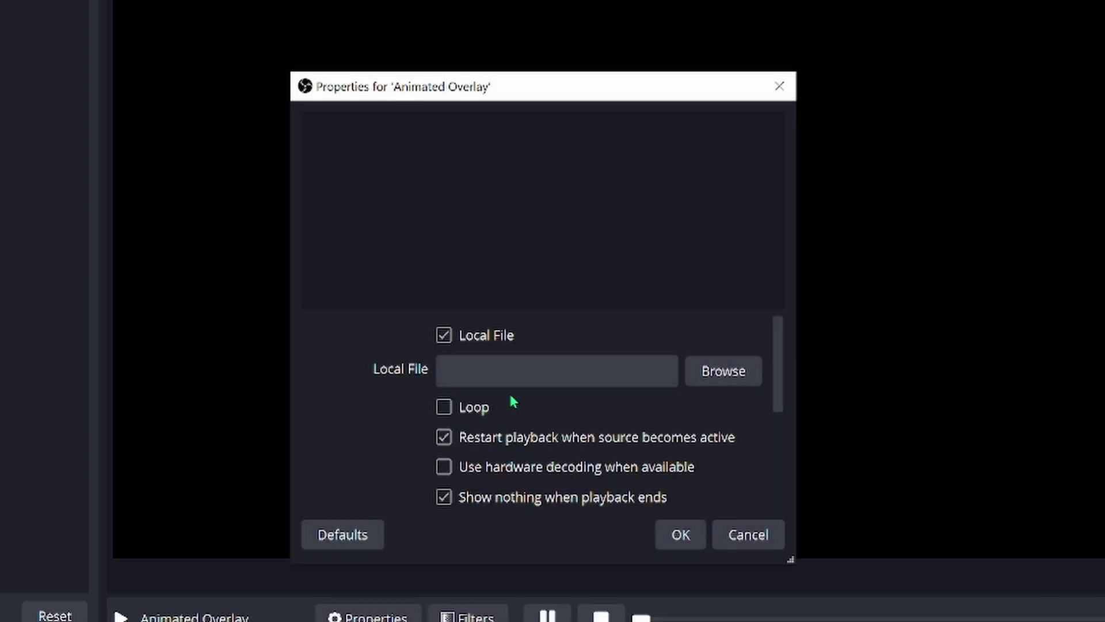
{"action": "left_click", "coordinate": [444, 408]}
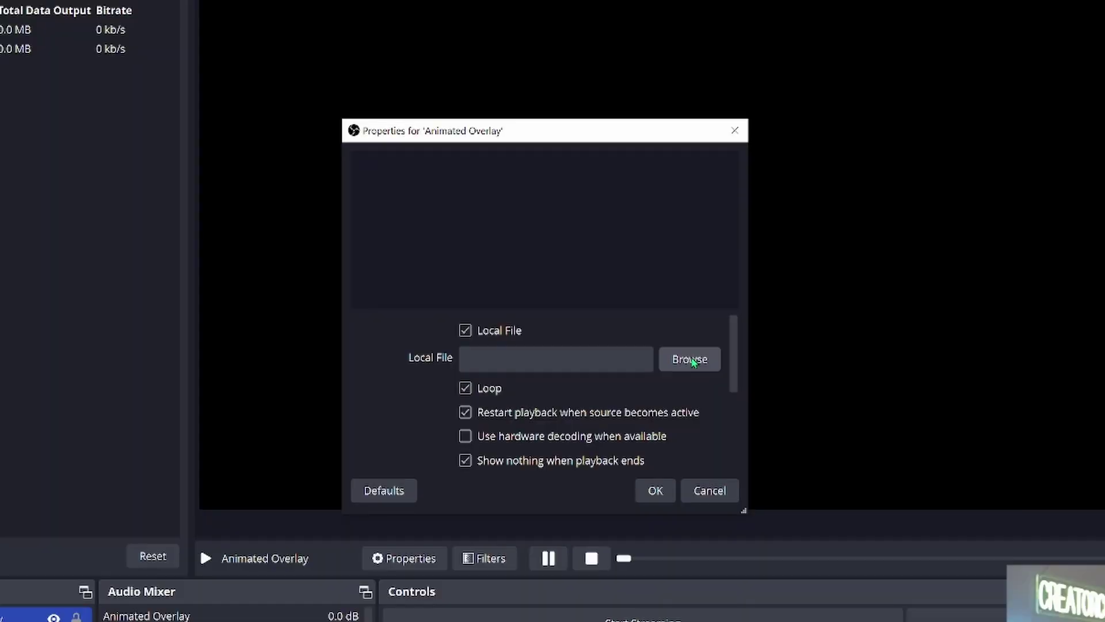
{"action": "left_click", "coordinate": [695, 362]}
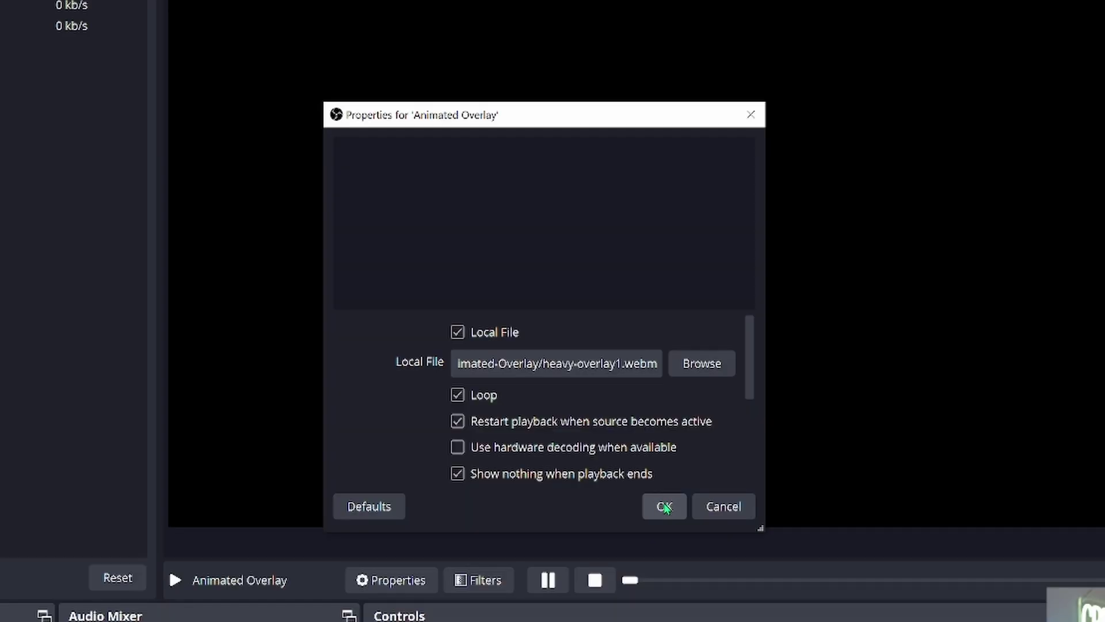
{"action": "left_click", "coordinate": [665, 507]}
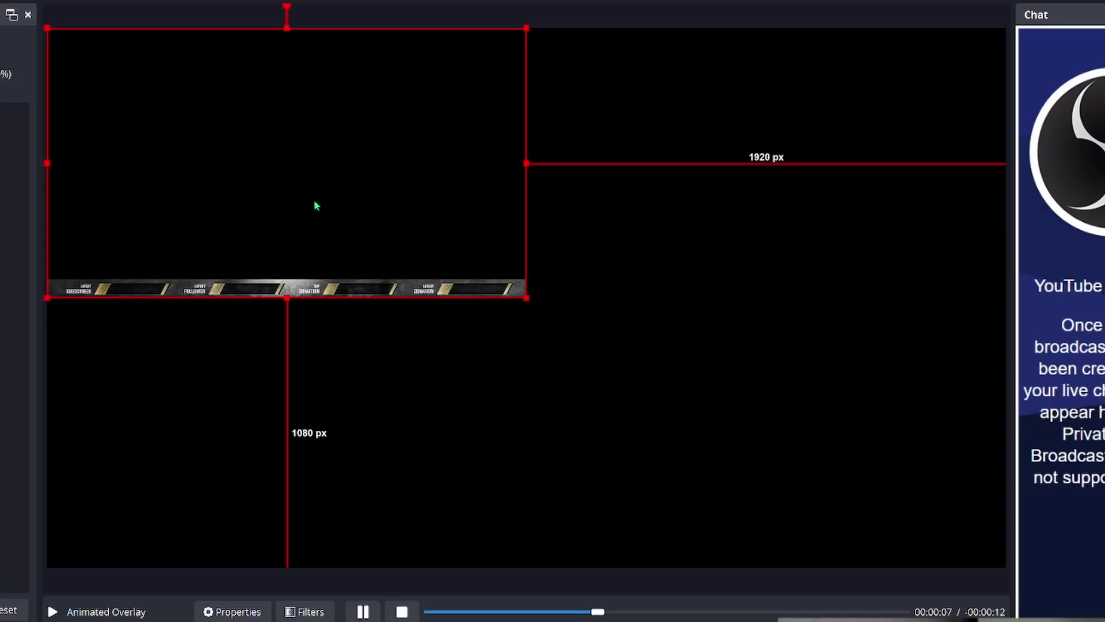
Step: Fit the Animated Overlay to the full 1920×1080 canvas using Transform > Fit to screen
{"action": "right_click", "coordinate": [313, 203]}
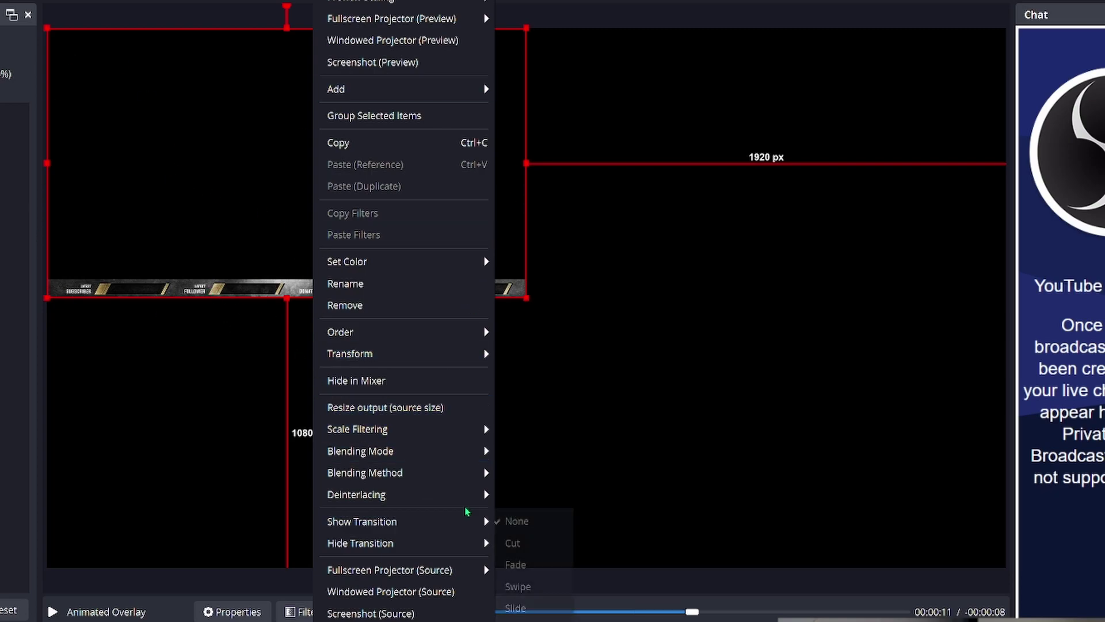
{"action": "mouse_move", "coordinate": [453, 364]}
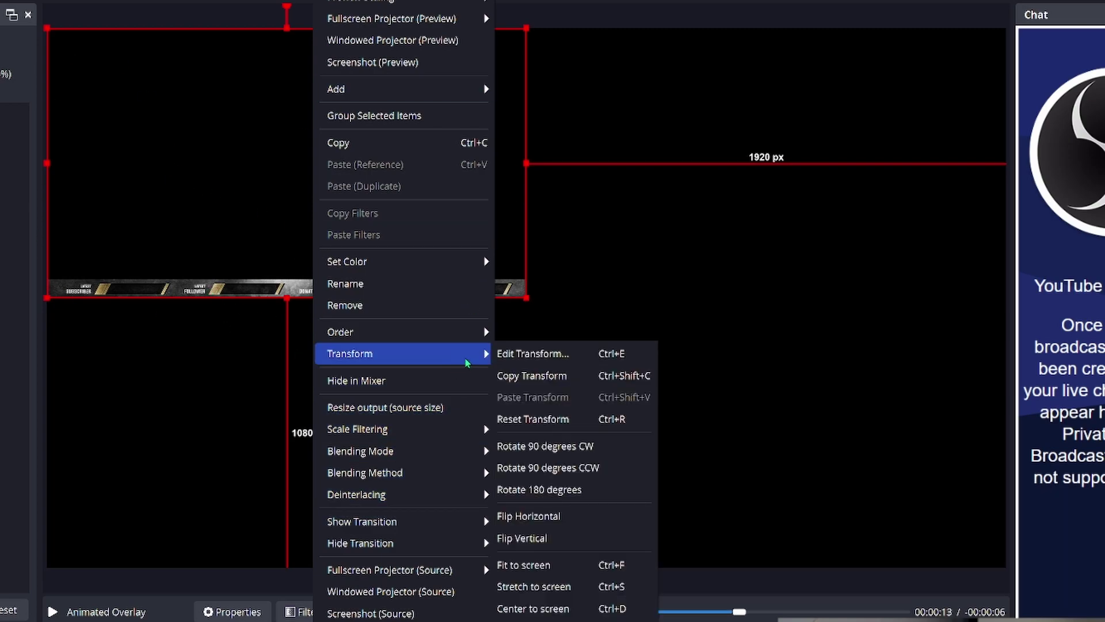
{"action": "left_click", "coordinate": [580, 567]}
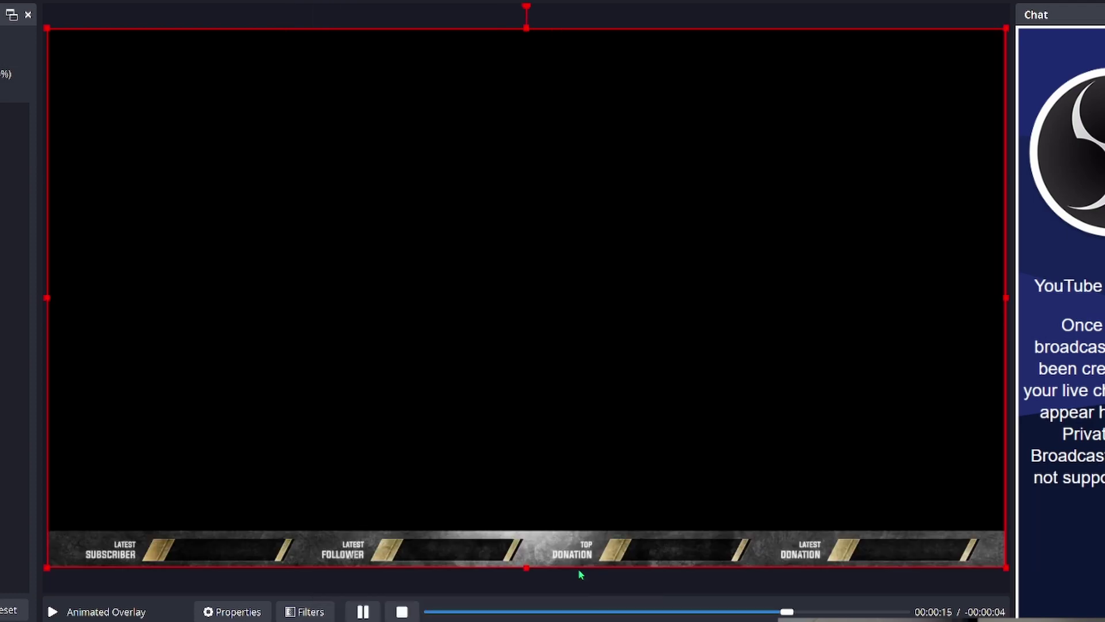
{"action": "left_click", "coordinate": [167, 534]}
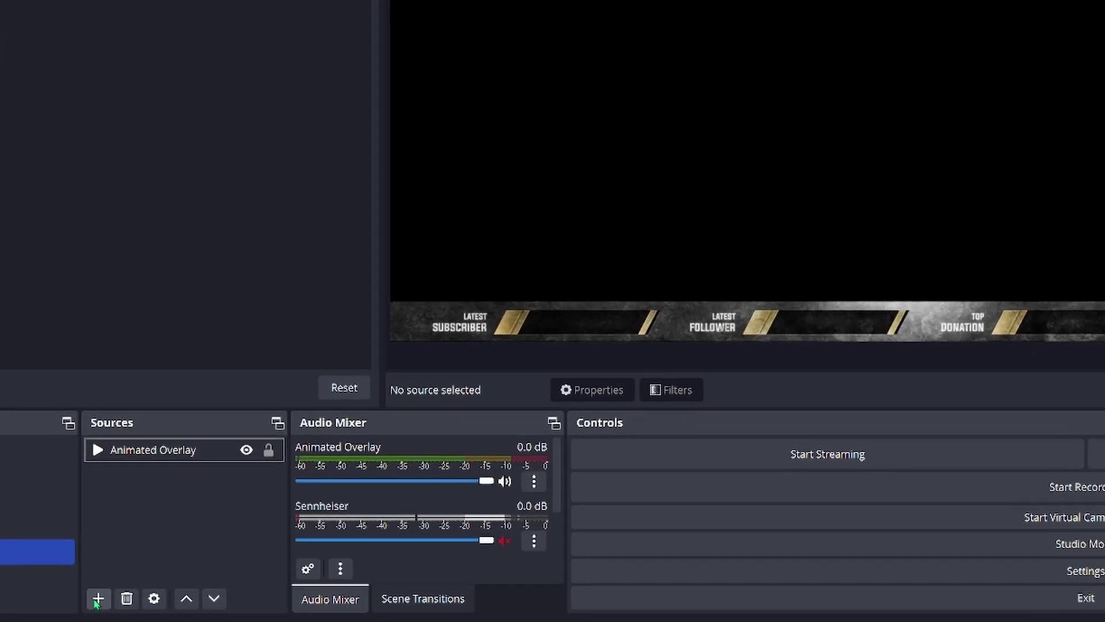
Step: Add a Media Source named 'Camera Border' that plays the webcam border video file
{"action": "left_click", "coordinate": [144, 600]}
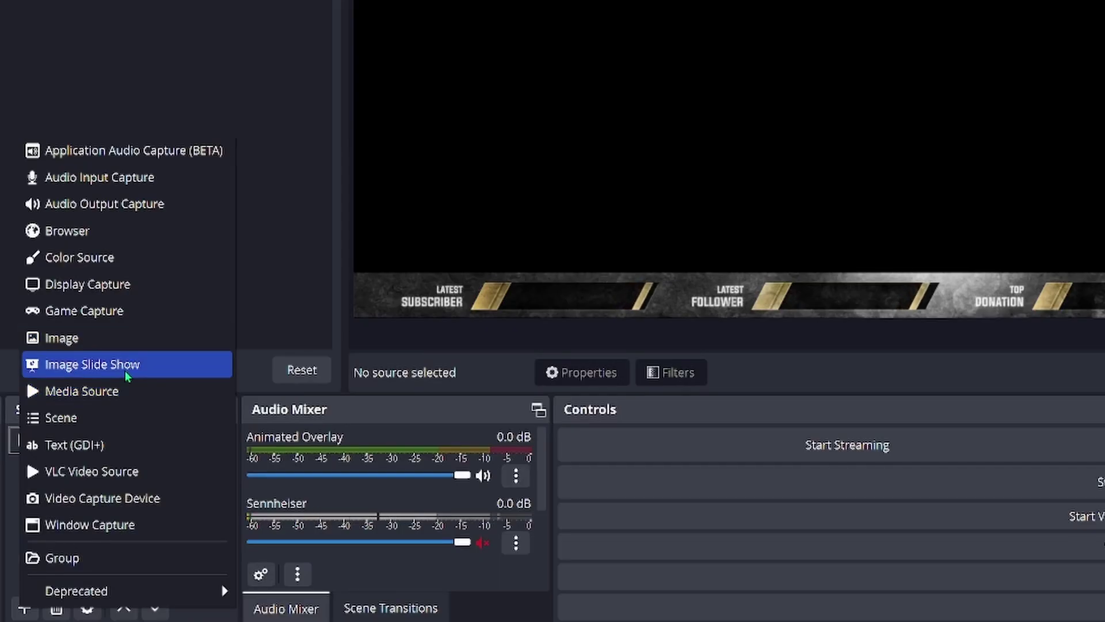
{"action": "left_click", "coordinate": [82, 391]}
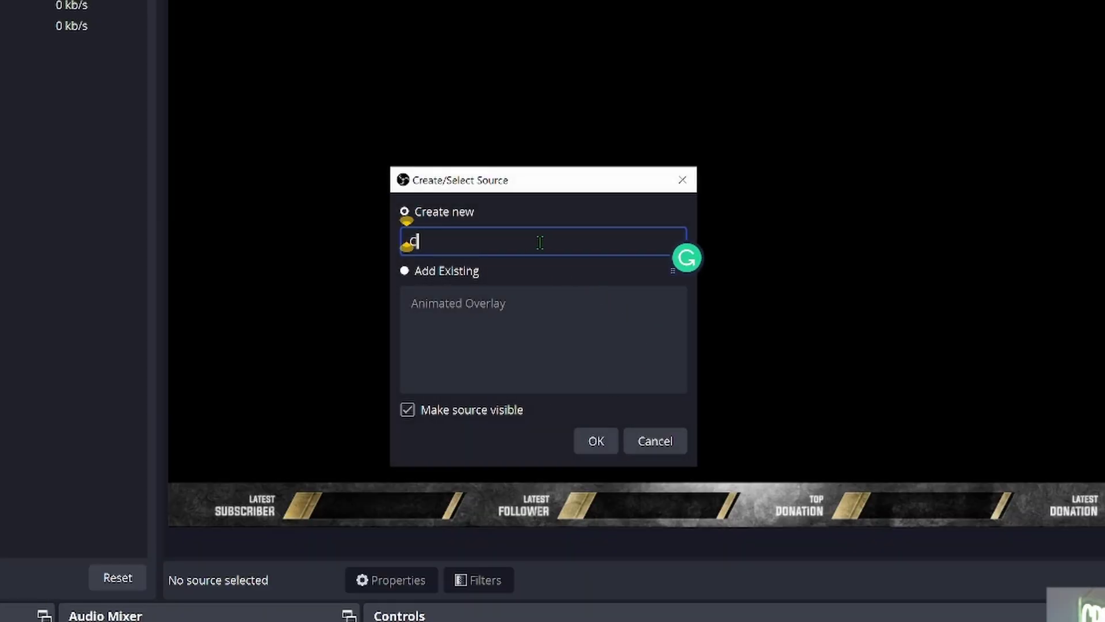
{"action": "type", "text": "Camera Border"}
{"action": "key", "text": "Return"}
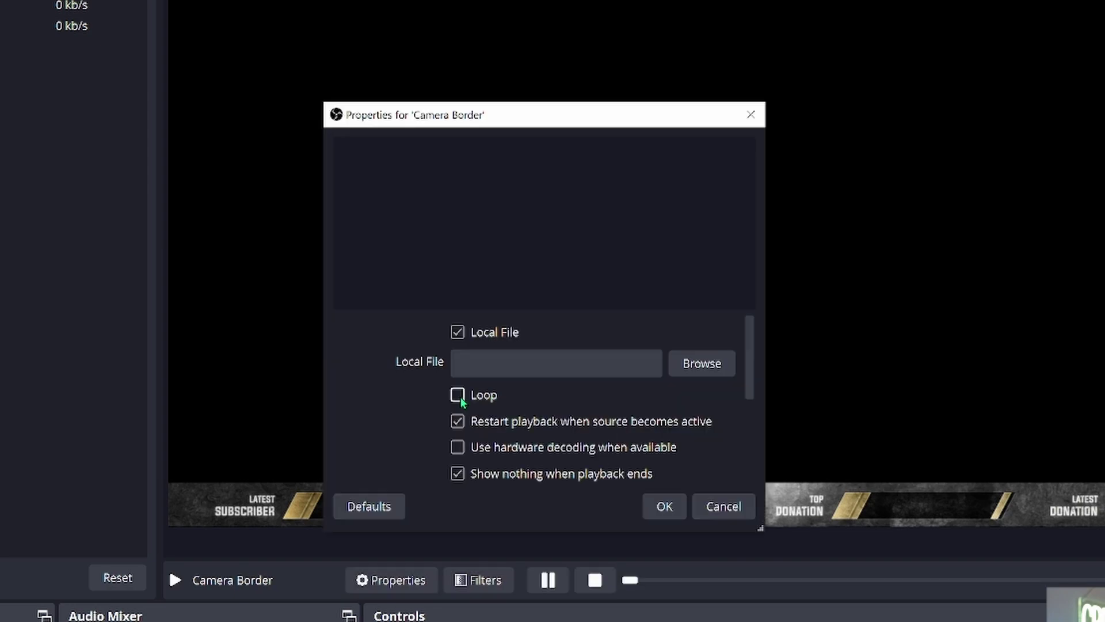
{"action": "left_click", "coordinate": [716, 370]}
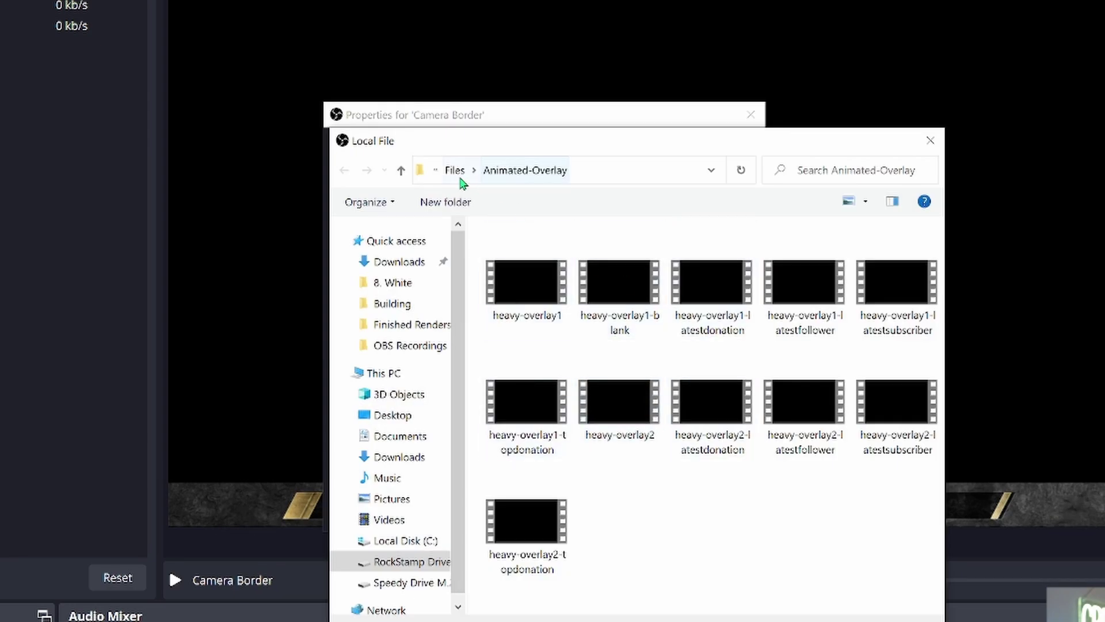
{"action": "left_click", "coordinate": [616, 429]}
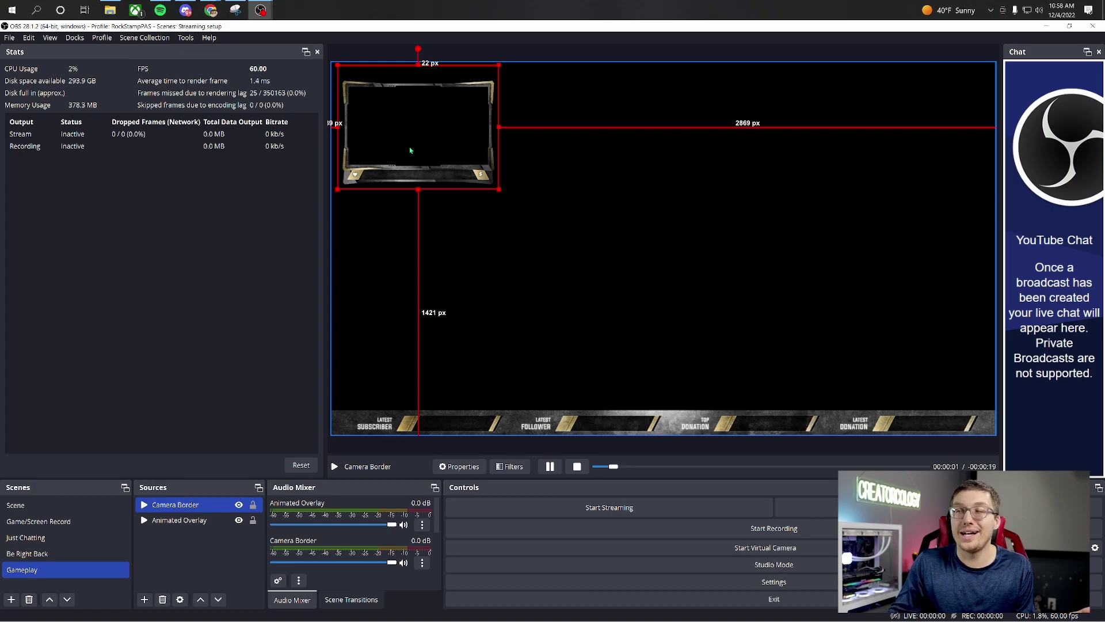
Step: Move the Camera Border frame to the bottom-right corner and resize it smaller
{"action": "left_click_drag", "start_coordinate": [425, 155], "coordinate": [911, 373]}
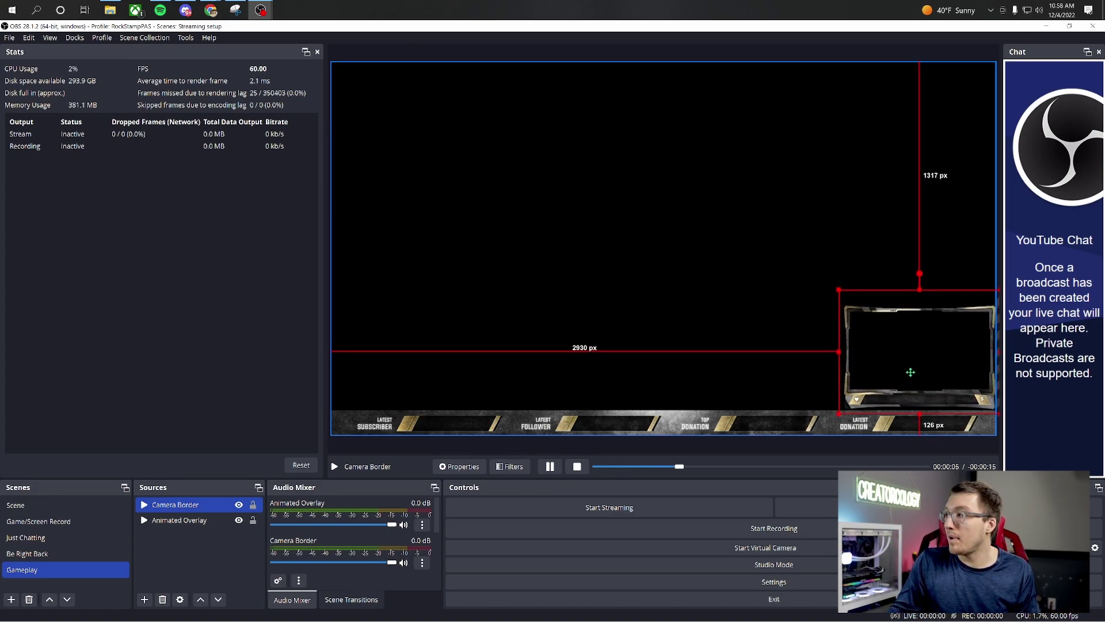
{"action": "left_click_drag", "start_coordinate": [838, 290], "coordinate": [947, 339]}
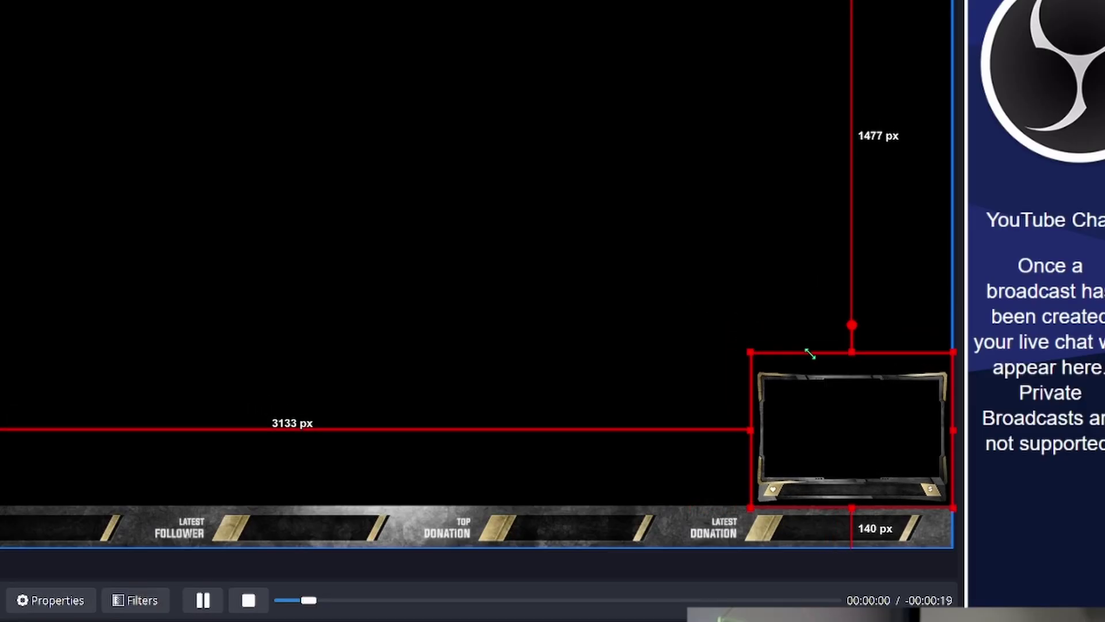
{"action": "left_click_drag", "start_coordinate": [873, 385], "coordinate": [812, 366]}
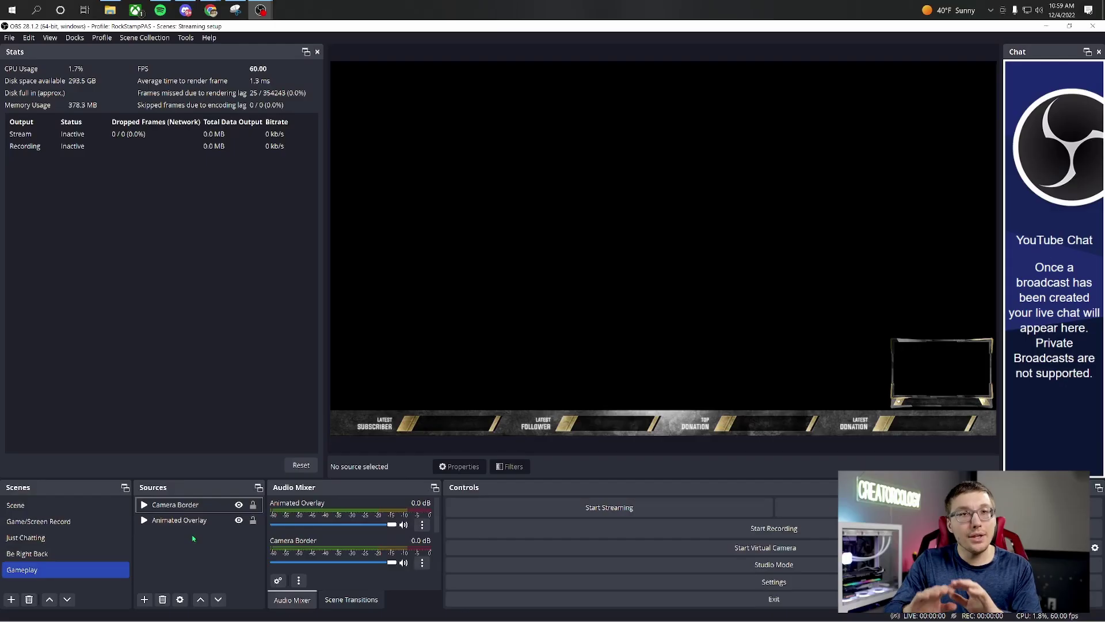
{"action": "left_click", "coordinate": [193, 538]}
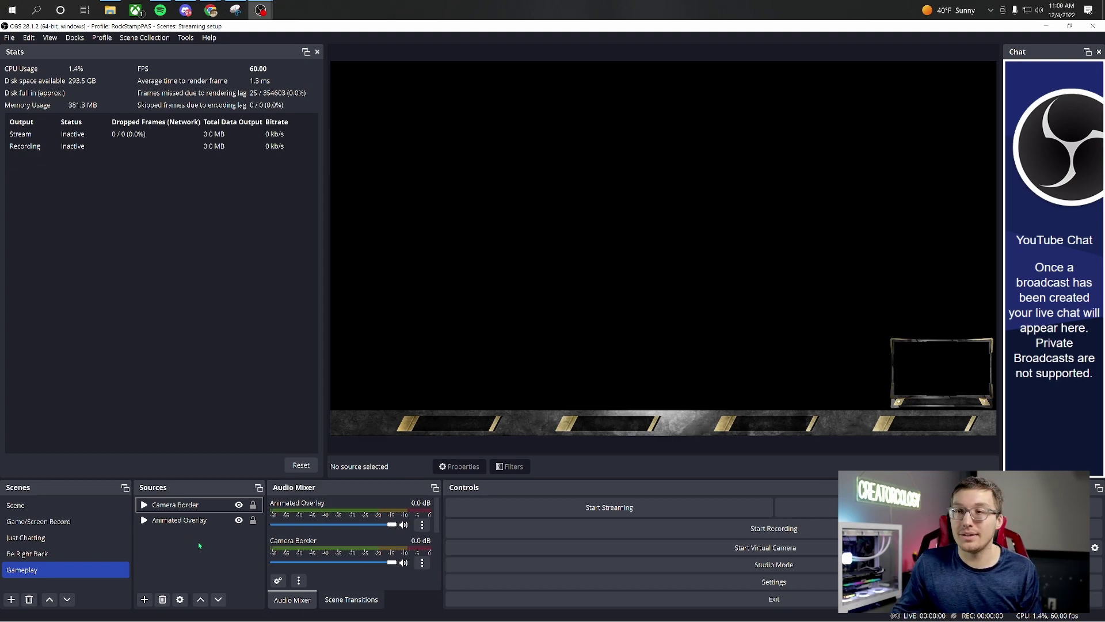
Step: Add the existing Avermedia 4K video capture device, then shrink it and move it lower right
{"action": "left_click", "coordinate": [144, 600]}
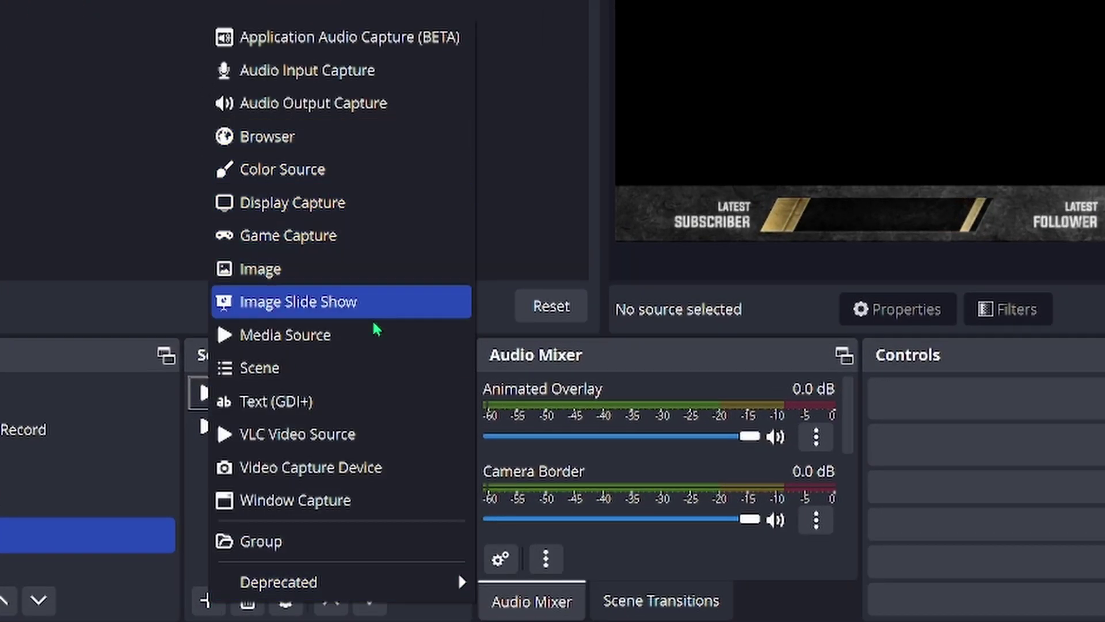
{"action": "left_click", "coordinate": [373, 466]}
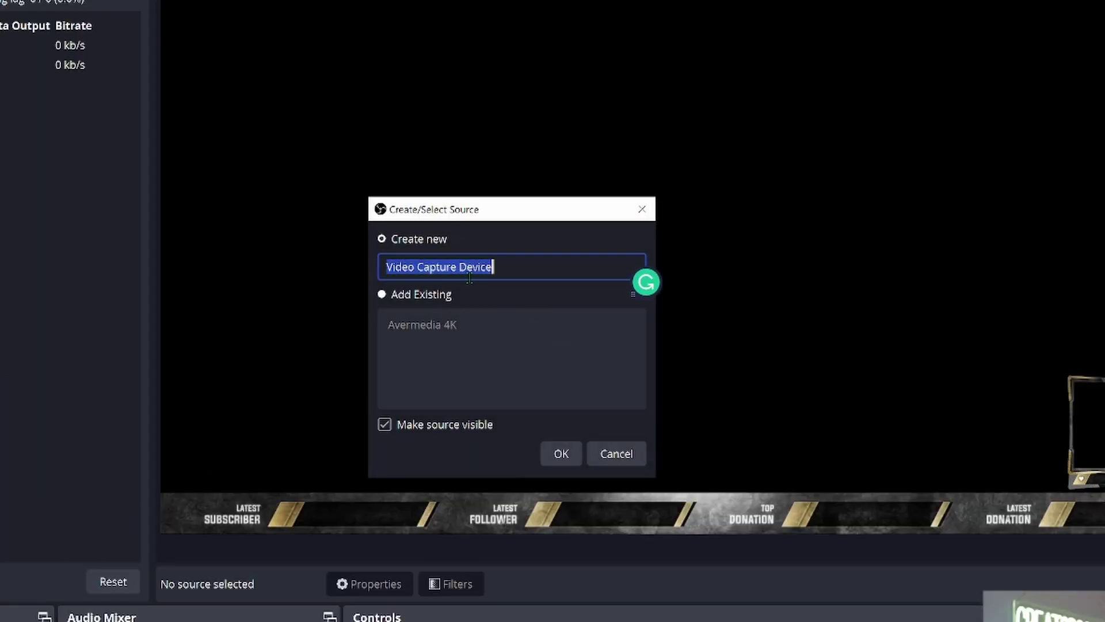
{"action": "left_click", "coordinate": [427, 297]}
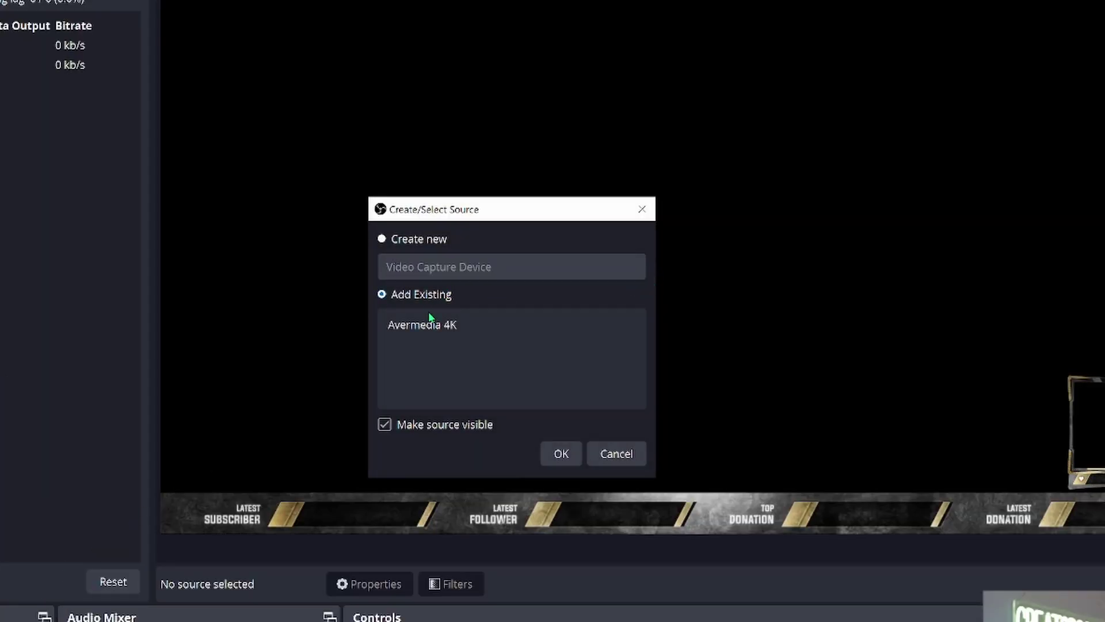
{"action": "left_click", "coordinate": [439, 328]}
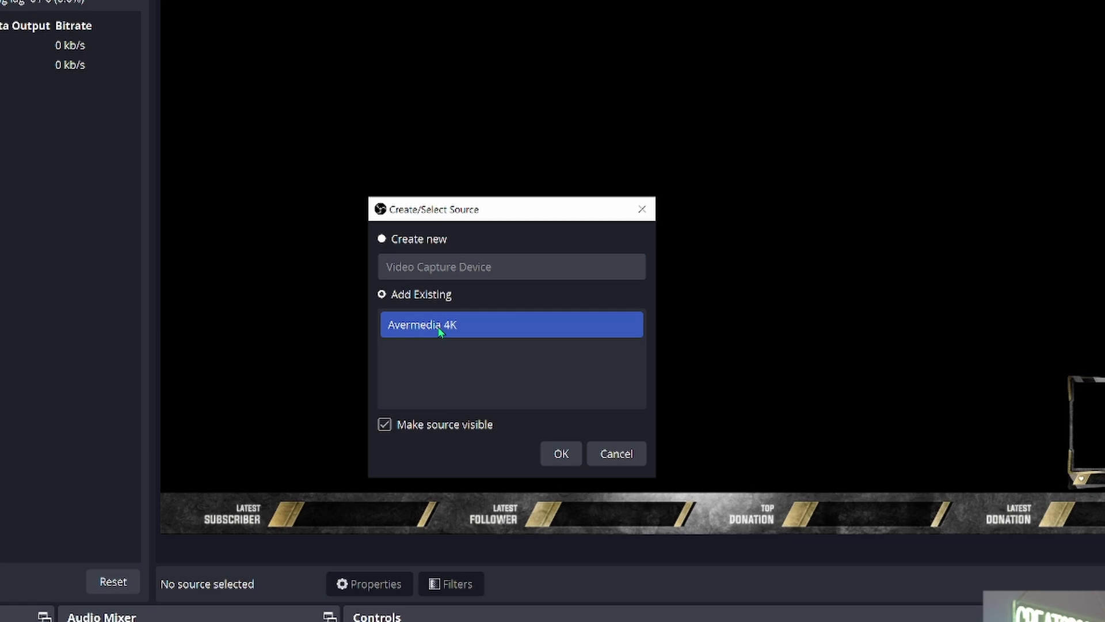
{"action": "key", "text": "Return"}
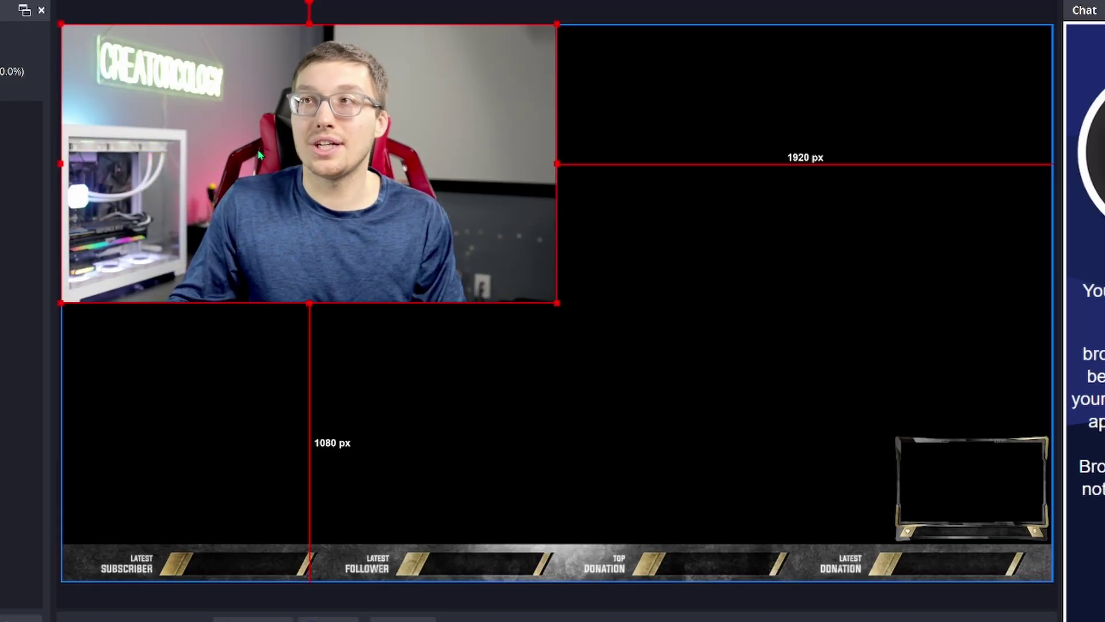
{"action": "left_click_drag", "start_coordinate": [61, 24], "coordinate": [354, 185]}
{"action": "left_click_drag", "start_coordinate": [433, 240], "coordinate": [761, 444]}
Step: Move the alert frame to the upper centre, enlarge it, and scale the webcam to fill it
{"action": "left_click", "coordinate": [944, 492]}
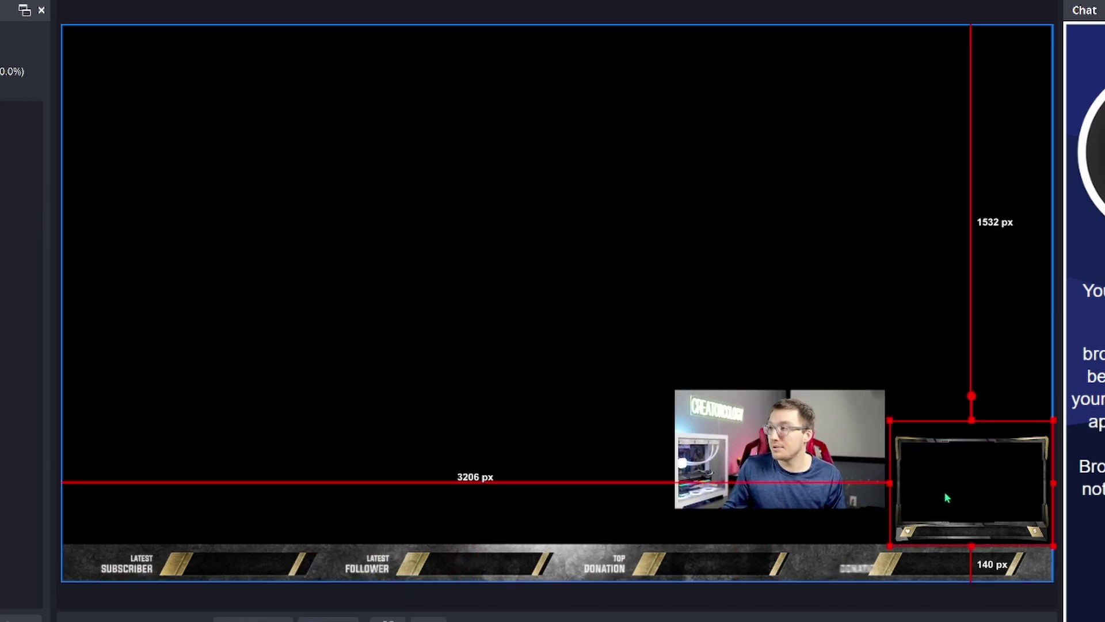
{"action": "left_click_drag", "start_coordinate": [954, 498], "coordinate": [530, 246]}
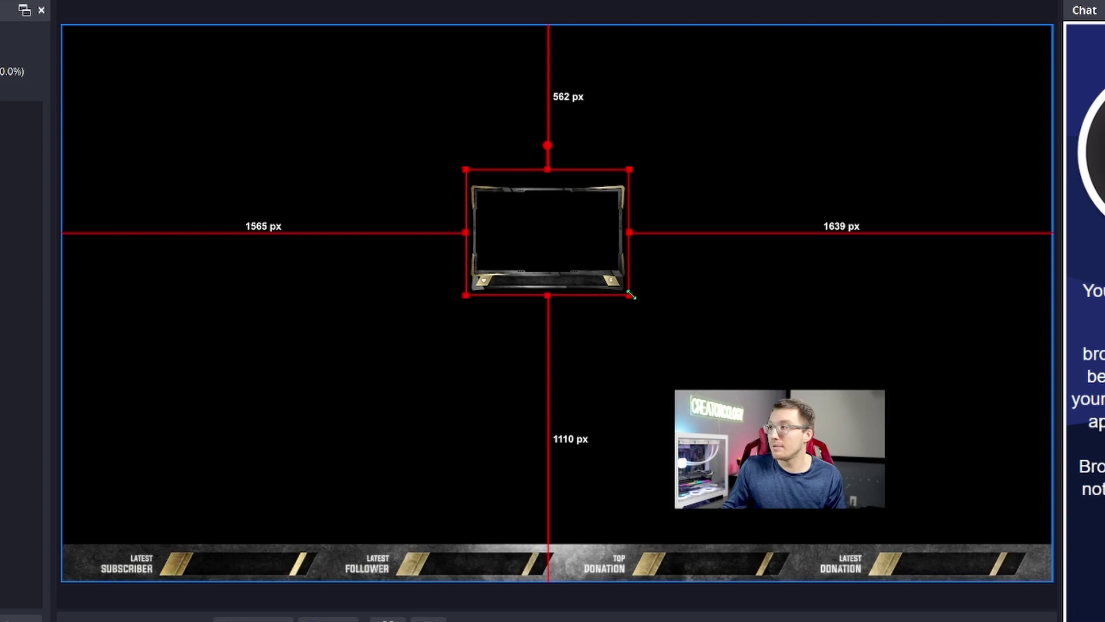
{"action": "mouse_move", "coordinate": [631, 294]}
{"action": "left_mouse_down"}
{"action": "mouse_move", "coordinate": [828, 448]}
{"action": "mouse_move", "coordinate": [633, 298]}
{"action": "mouse_move", "coordinate": [626, 279]}
{"action": "left_mouse_up"}
{"action": "left_click", "coordinate": [807, 451]}
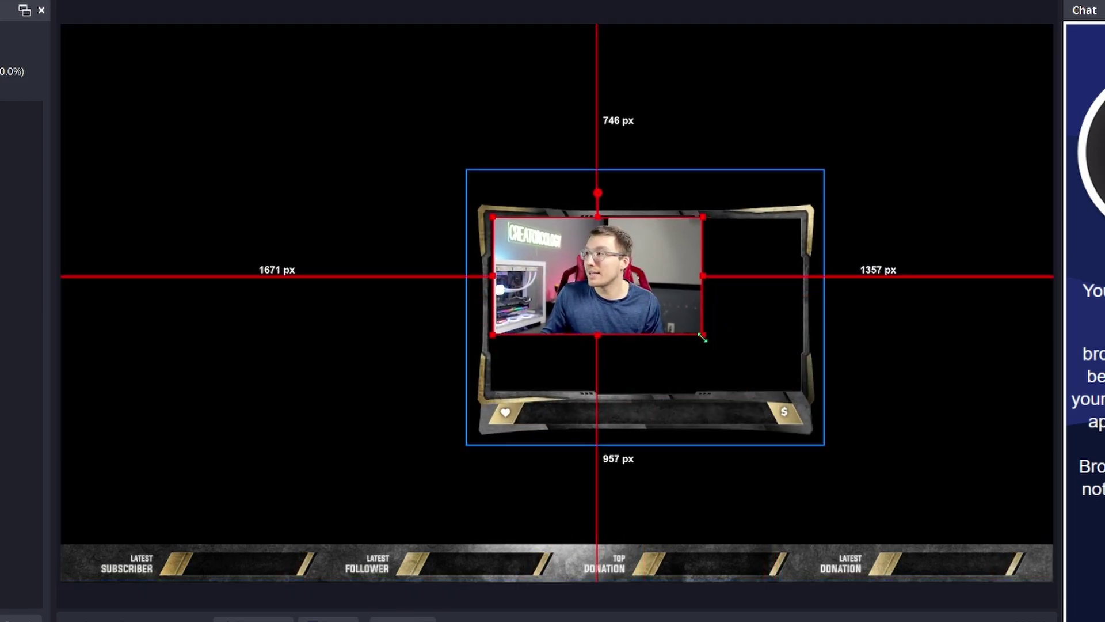
{"action": "left_click_drag", "start_coordinate": [702, 337], "coordinate": [779, 394]}
{"action": "left_click_drag", "start_coordinate": [665, 351], "coordinate": [658, 348]}
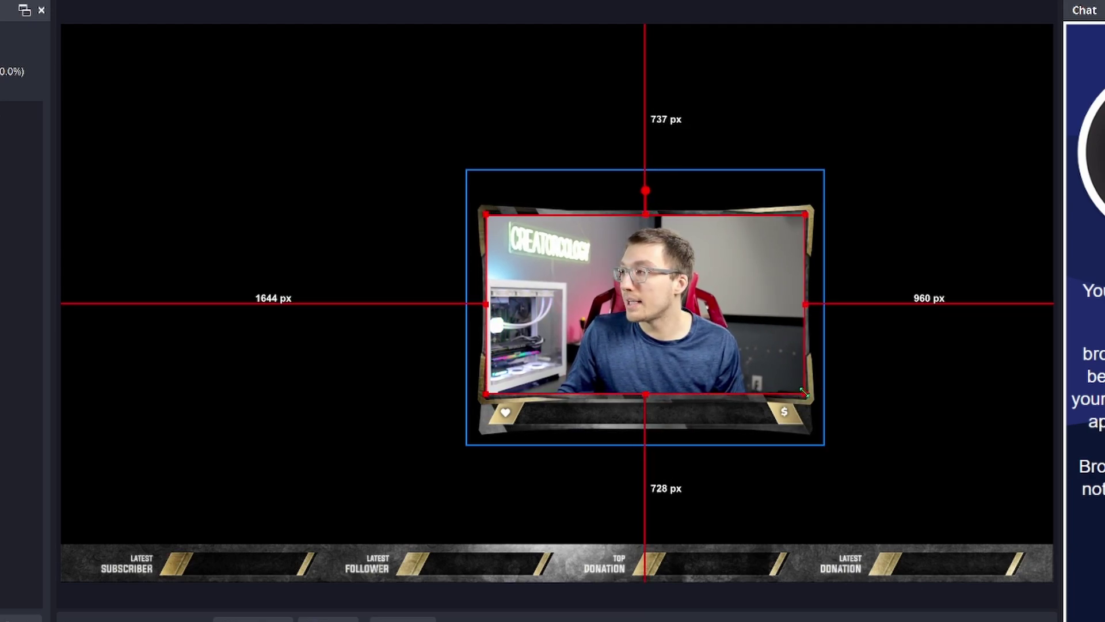
{"action": "left_click_drag", "start_coordinate": [805, 393], "coordinate": [806, 394]}
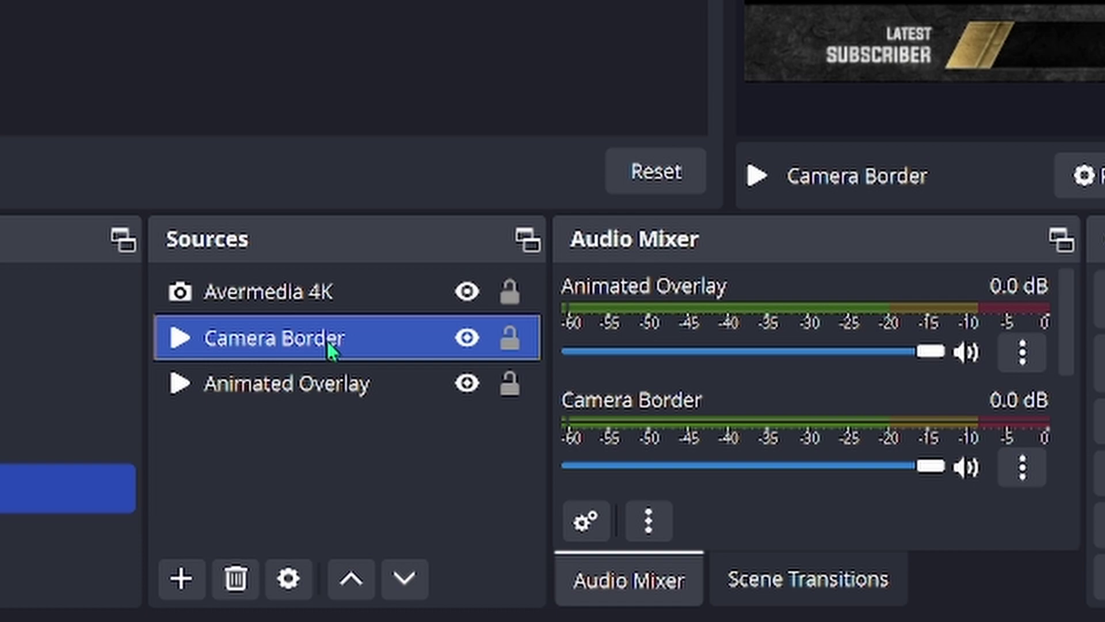
Step: Drag Camera Border above Avermedia 4K in the Sources list
{"action": "left_click_drag", "start_coordinate": [332, 343], "coordinate": [290, 280]}
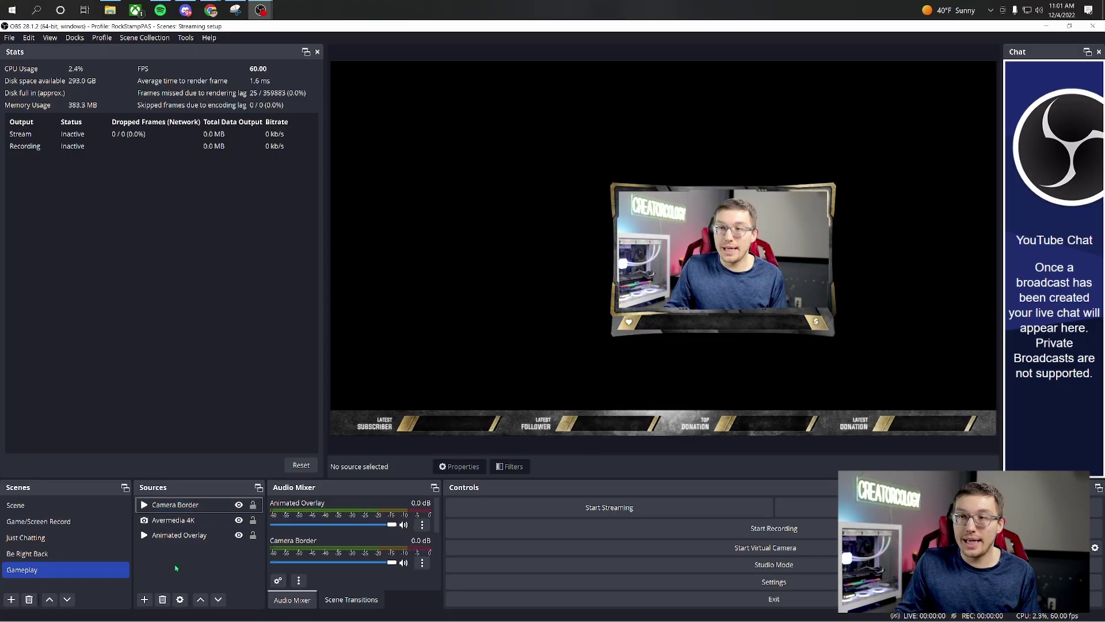
Step: Create a new source group named 'Camera Group'
{"action": "left_click", "coordinate": [145, 599]}
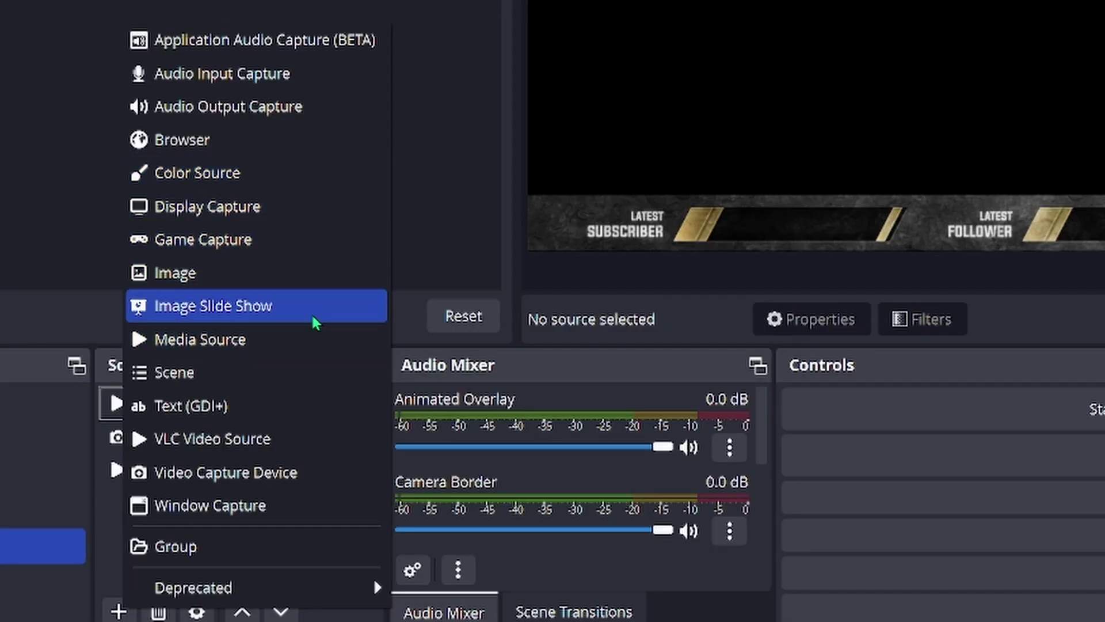
{"action": "left_click", "coordinate": [266, 547]}
{"action": "type", "text": "Ca"}
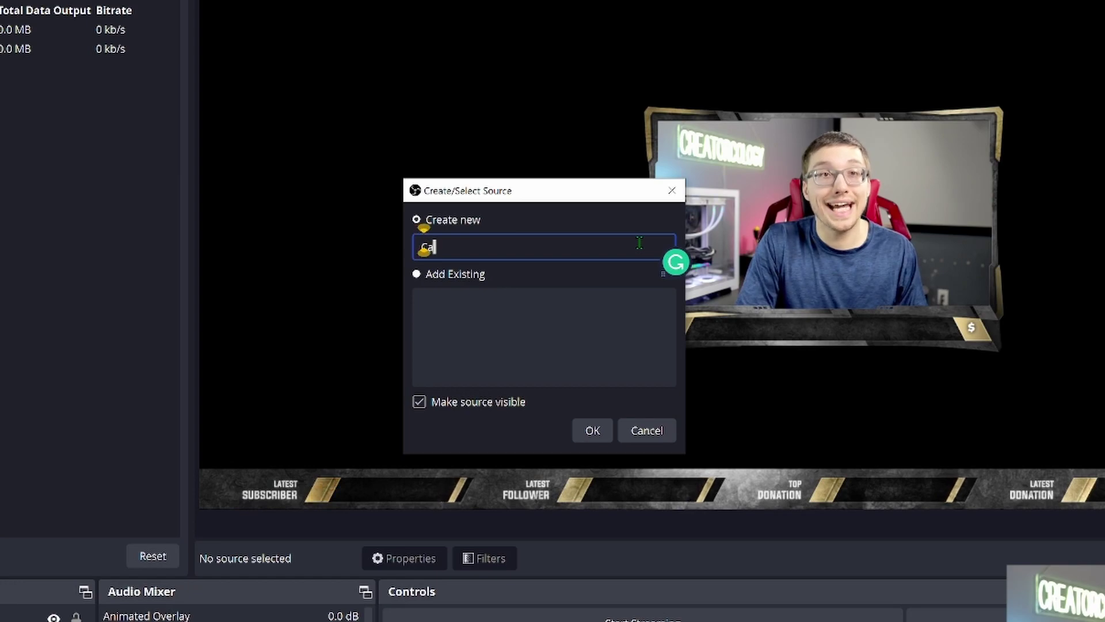
{"action": "type", "text": "mera Group"}
{"action": "left_click", "coordinate": [592, 431]}
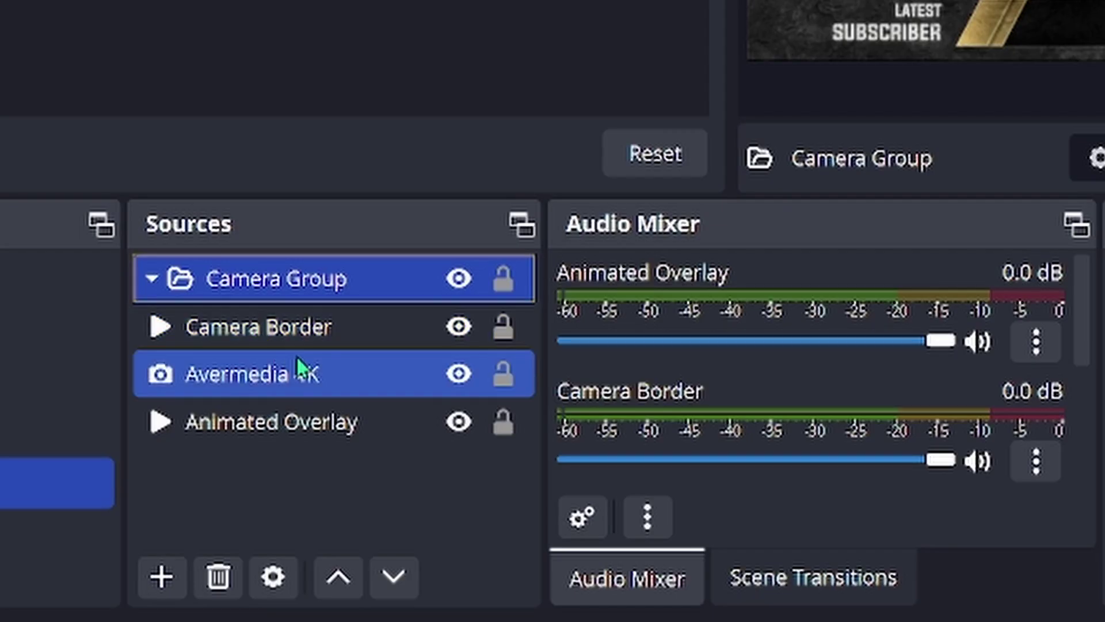
Step: Move Camera Border and Avermedia 4K into Camera Group, keeping Avermedia 4K below Camera Border
{"action": "left_click", "coordinate": [362, 339]}
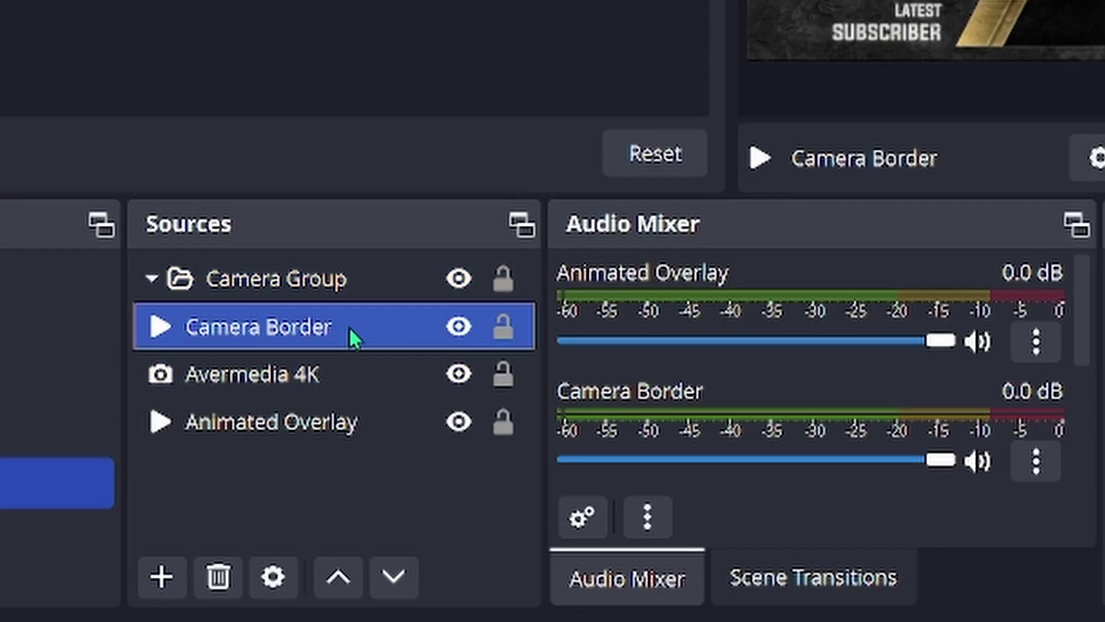
{"action": "left_click_drag", "start_coordinate": [349, 325], "coordinate": [360, 285]}
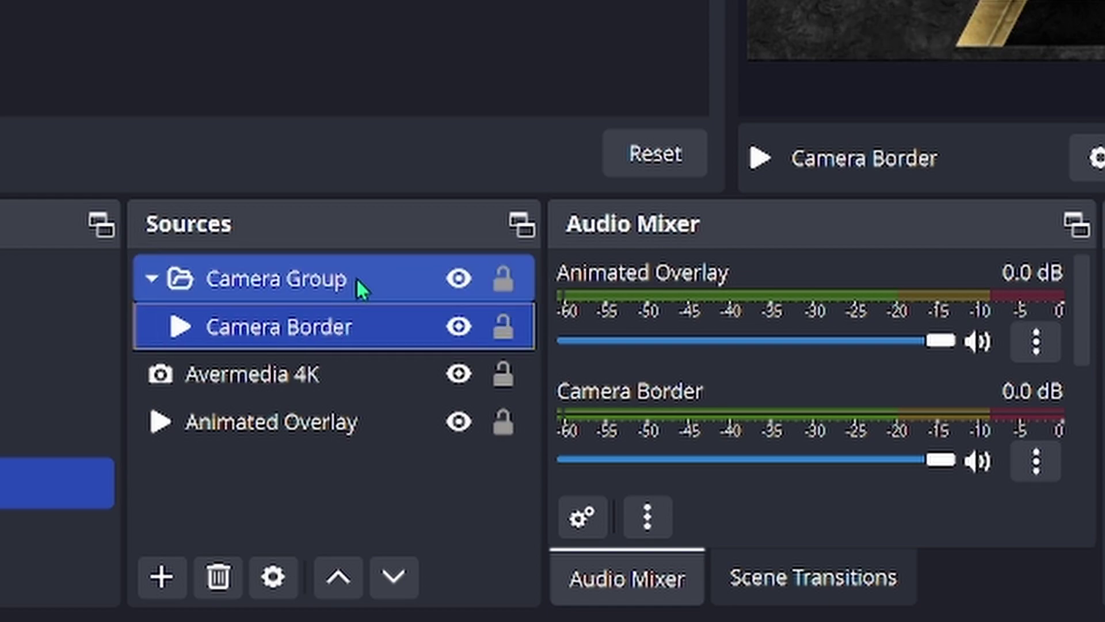
{"action": "left_click", "coordinate": [360, 378]}
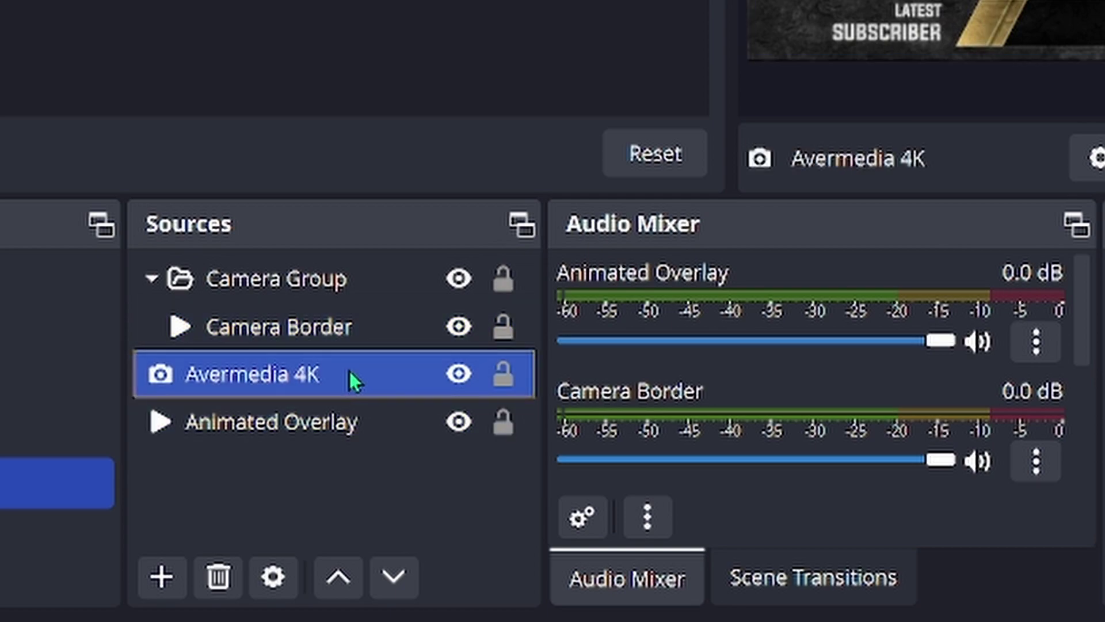
{"action": "left_click_drag", "start_coordinate": [350, 370], "coordinate": [345, 293]}
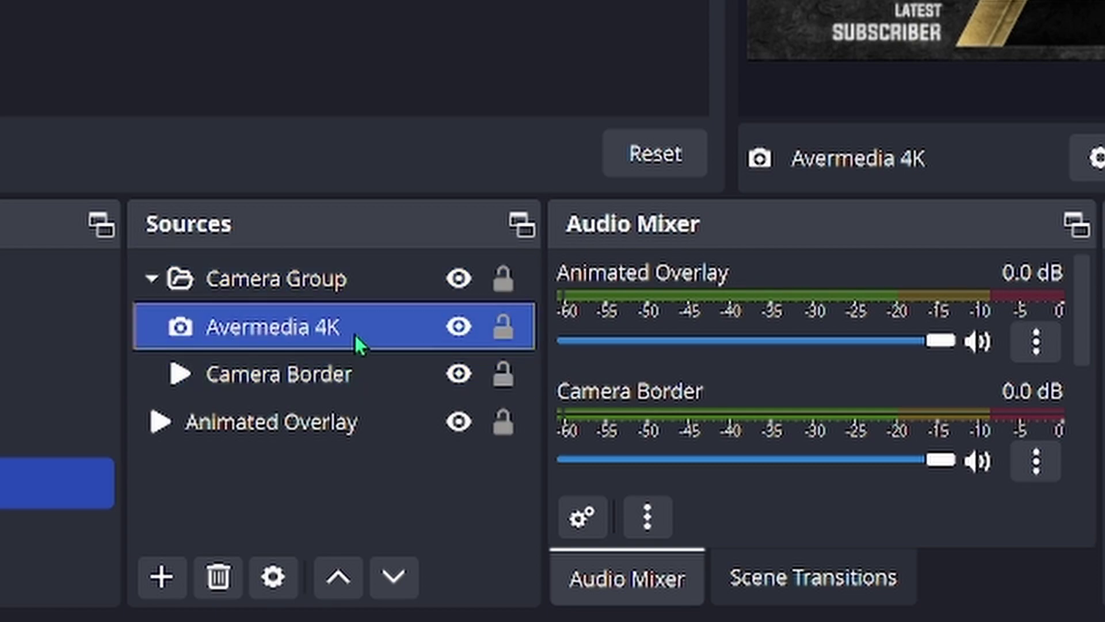
{"action": "mouse_move", "coordinate": [323, 330]}
{"action": "left_mouse_down"}
{"action": "mouse_move", "coordinate": [326, 376]}
{"action": "mouse_move", "coordinate": [395, 397]}
{"action": "mouse_move", "coordinate": [306, 379]}
{"action": "mouse_move", "coordinate": [317, 315]}
{"action": "left_mouse_up"}
Step: Check Camera Group's contents by expanding it, then collapse it again
{"action": "left_click", "coordinate": [306, 377]}
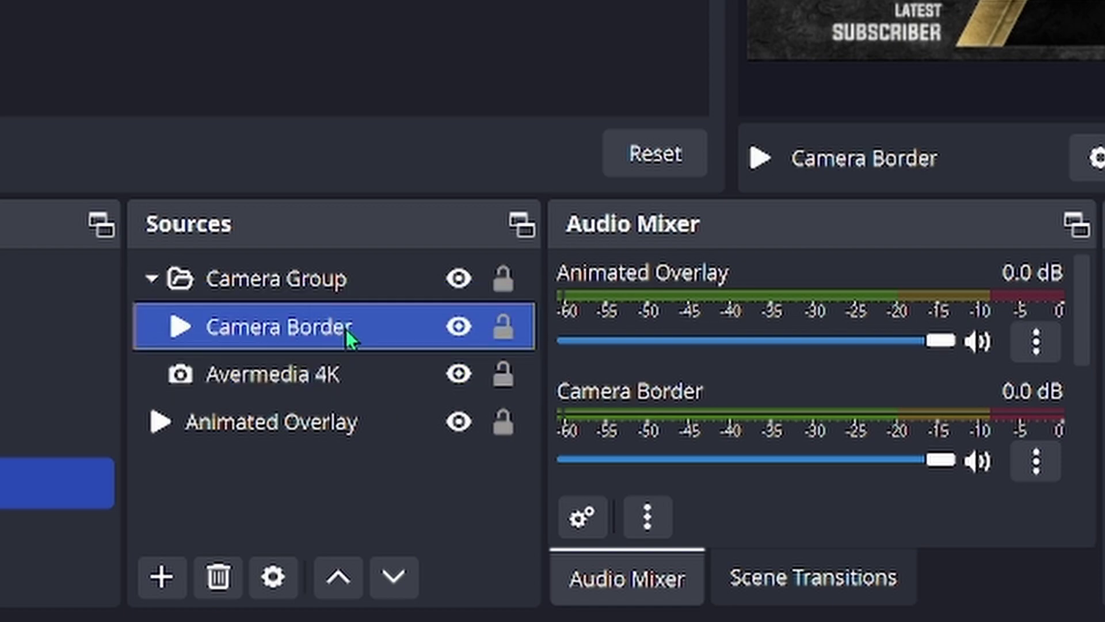
{"action": "left_click", "coordinate": [151, 280]}
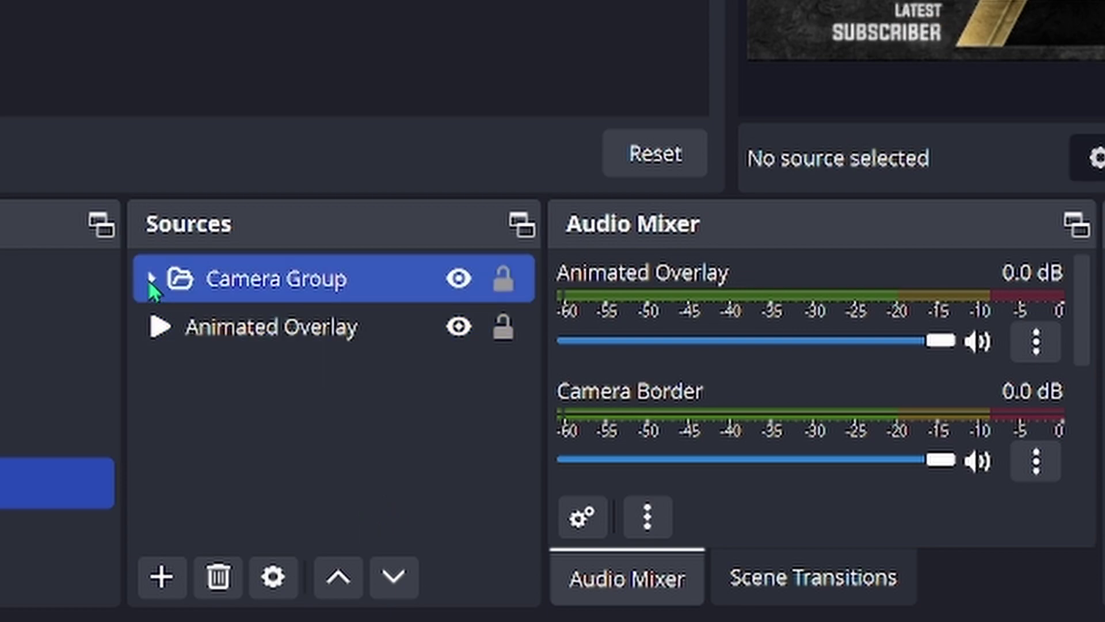
{"action": "left_click", "coordinate": [140, 282]}
{"action": "left_click", "coordinate": [188, 324]}
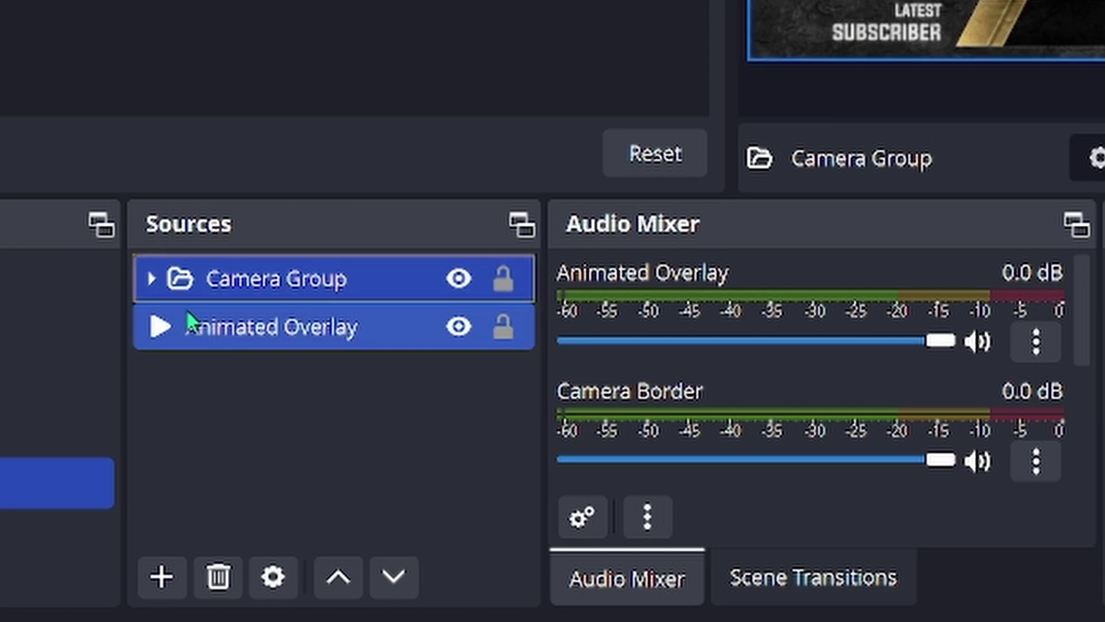
{"action": "left_click", "coordinate": [148, 282]}
{"action": "left_click", "coordinate": [151, 279]}
{"action": "left_click", "coordinate": [232, 374]}
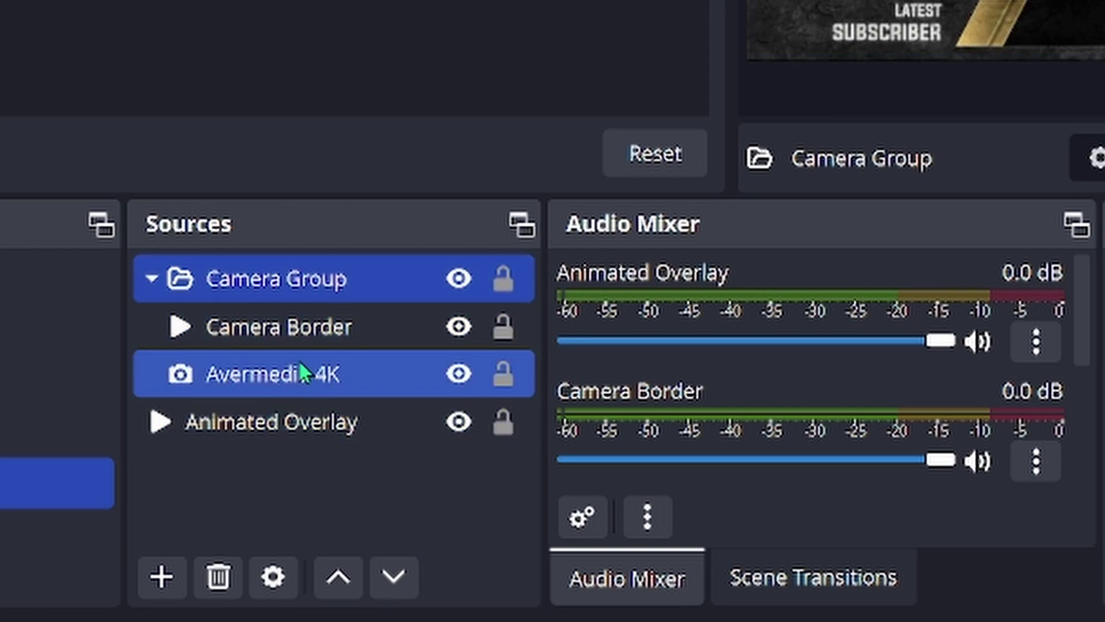
{"action": "key", "text": "Up"}
{"action": "key", "text": "Down"}
{"action": "key", "text": "Up"}
{"action": "key", "text": "Up"}
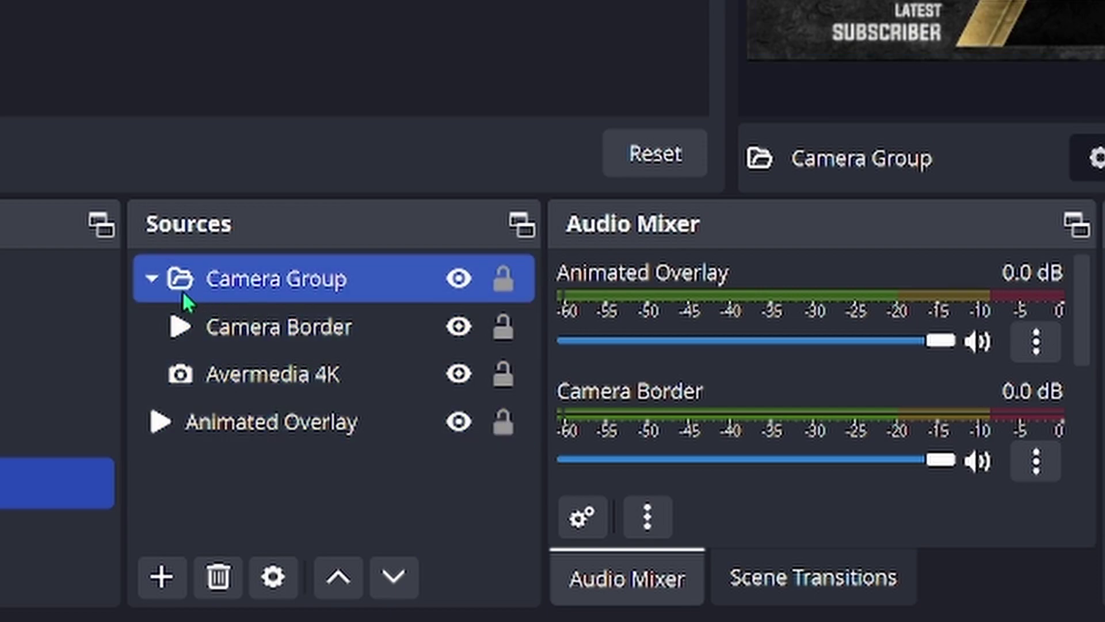
{"action": "left_click", "coordinate": [154, 279]}
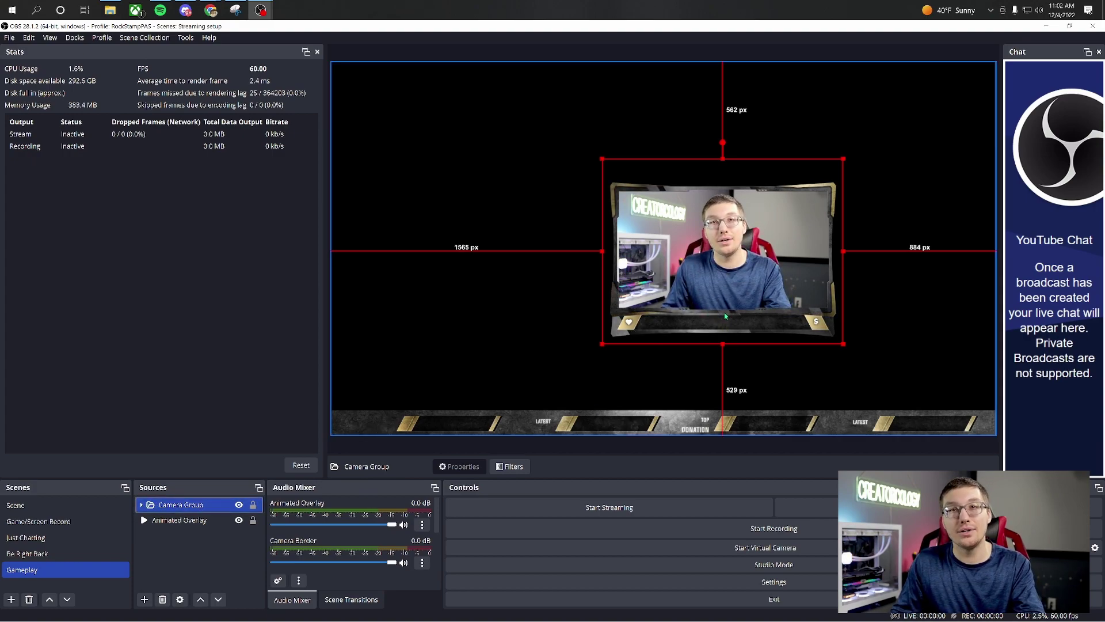
Step: Shrink Camera Group and nudge it right into the canvas's bottom-right corner above the info bar
{"action": "left_click_drag", "start_coordinate": [802, 221], "coordinate": [638, 172]}
{"action": "left_click_drag", "start_coordinate": [514, 115], "coordinate": [597, 180]}
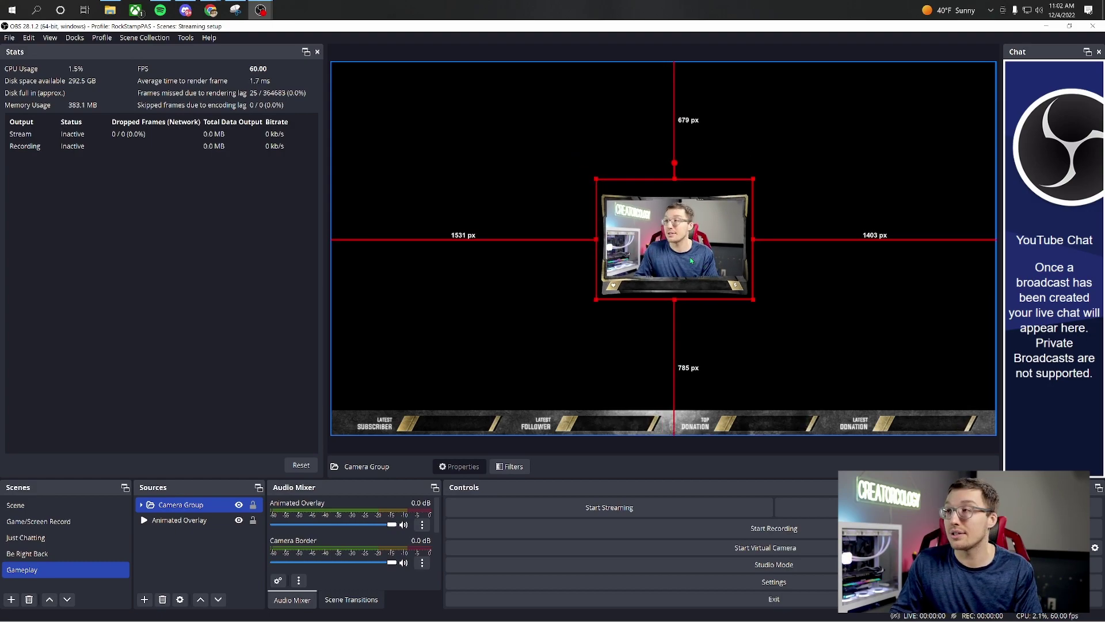
{"action": "left_click_drag", "start_coordinate": [691, 261], "coordinate": [914, 353]}
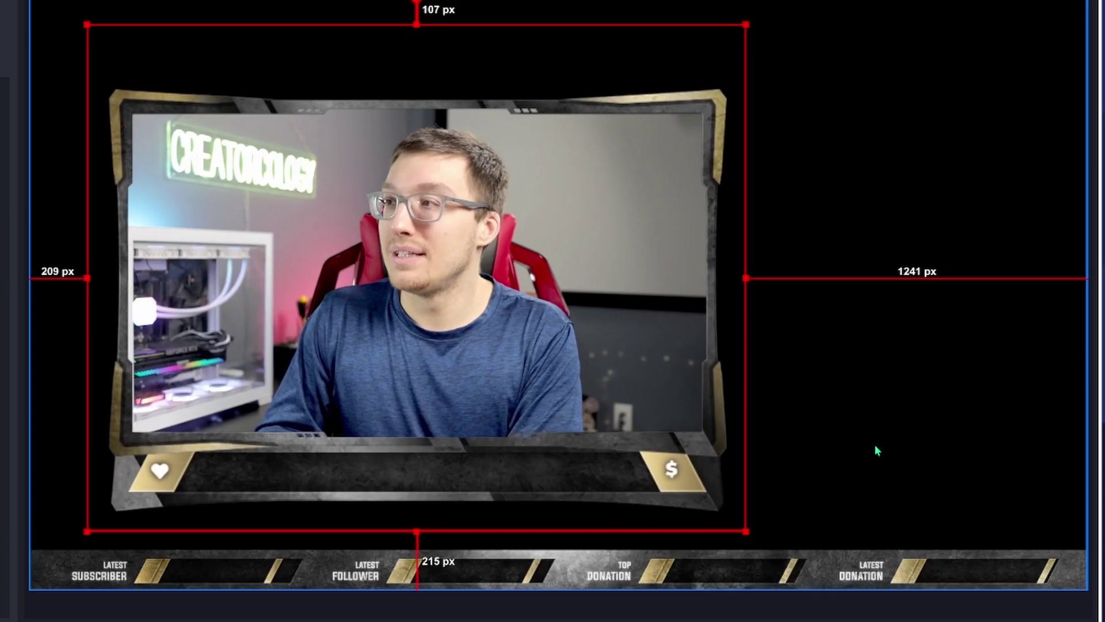
{"action": "key", "text": "Right"}
{"action": "key", "text": "Right"}
{"action": "key", "text": "Right"}
{"action": "key", "text": "Right"}
{"action": "key", "text": "Right"}
{"action": "key", "text": "Right"}
{"action": "key", "text": "Right"}
{"action": "key", "text": "Right"}
{"action": "key", "text": "Right"}
{"action": "key", "text": "Right"}
{"action": "key", "text": "Right"}
{"action": "key", "text": "Right"}
{"action": "key", "text": "Right"}
{"action": "key", "text": "Right"}
{"action": "key", "text": "Right"}
{"action": "key", "text": "Right"}
{"action": "key", "text": "Right"}
{"action": "key", "text": "Right"}
{"action": "key", "text": "Right"}
{"action": "key", "text": "Right"}
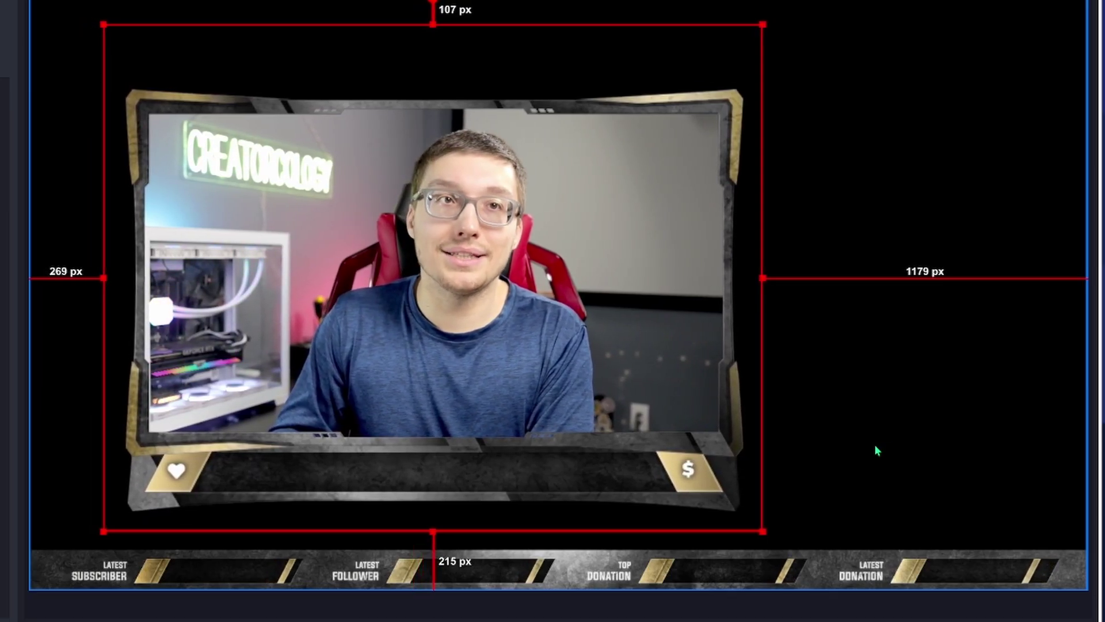
{"action": "key", "text": "Right"}
{"action": "key", "text": "Right"}
{"action": "key", "text": "Right"}
{"action": "key", "text": "Right"}
{"action": "key", "text": "Right"}
{"action": "key", "text": "Right"}
{"action": "key", "text": "Right"}
{"action": "key", "text": "Right"}
{"action": "key", "text": "Right"}
{"action": "key", "text": "Right"}
{"action": "key", "text": "Right"}
{"action": "key", "text": "Right"}
{"action": "key", "text": "Right"}
{"action": "key", "text": "Right"}
{"action": "key", "text": "Right"}
{"action": "key", "text": "Right"}
{"action": "key", "text": "Right"}
{"action": "key", "text": "Right"}
{"action": "key", "text": "Right"}
{"action": "key", "text": "Right"}
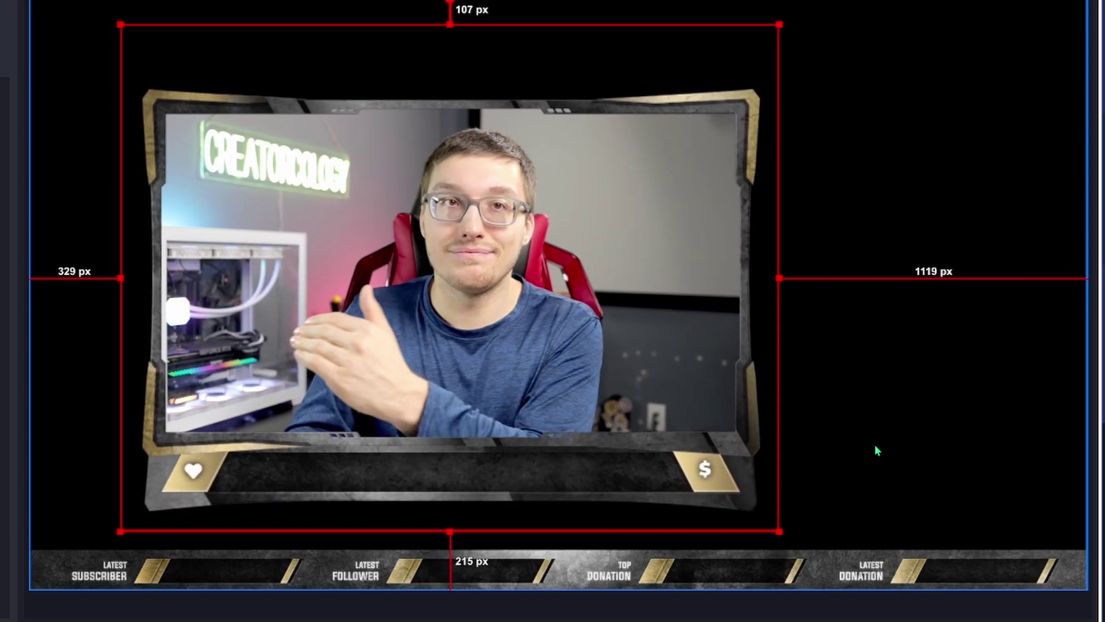
{"action": "key", "text": "Right"}
{"action": "key", "text": "Right"}
{"action": "key", "text": "Right"}
{"action": "key", "text": "Right"}
{"action": "key", "text": "Right"}
{"action": "key", "text": "Right"}
{"action": "key", "text": "Right"}
{"action": "key", "text": "Right"}
{"action": "key", "text": "Right"}
{"action": "key", "text": "Right"}
{"action": "key", "text": "Right"}
{"action": "key", "text": "Right"}
{"action": "key", "text": "Right"}
{"action": "key", "text": "Right"}
{"action": "key", "text": "Right"}
{"action": "key", "text": "Right"}
{"action": "key", "text": "Right"}
{"action": "key", "text": "Right"}
{"action": "key", "text": "Right"}
{"action": "key", "text": "Right"}
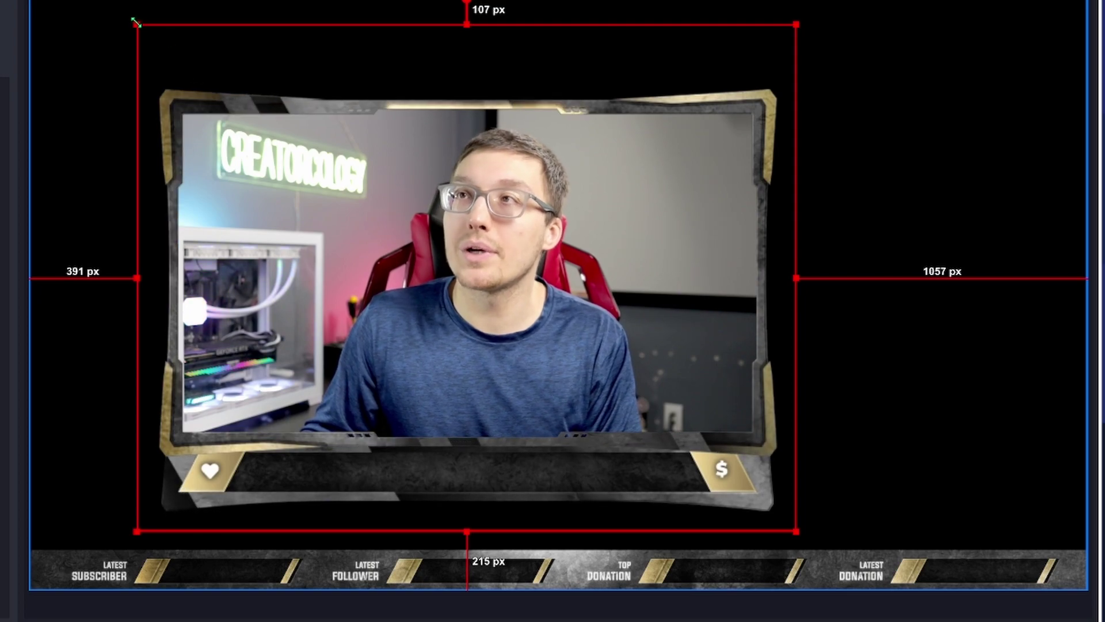
{"action": "left_click_drag", "start_coordinate": [137, 23], "coordinate": [681, 286]}
{"action": "left_click_drag", "start_coordinate": [608, 425], "coordinate": [908, 458]}
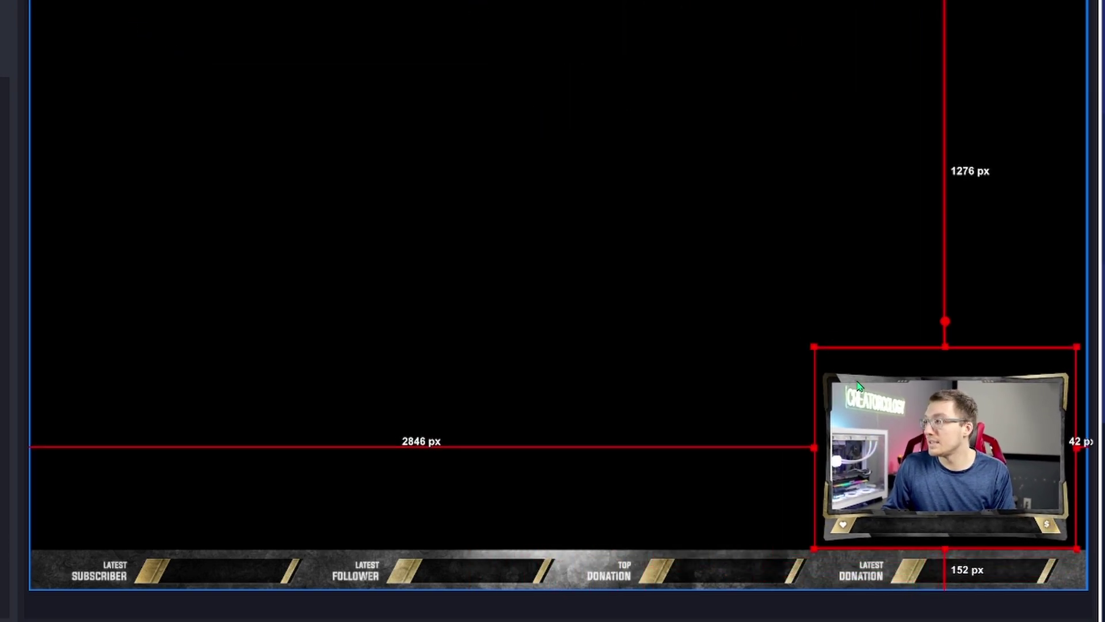
{"action": "left_click_drag", "start_coordinate": [857, 385], "coordinate": [916, 474]}
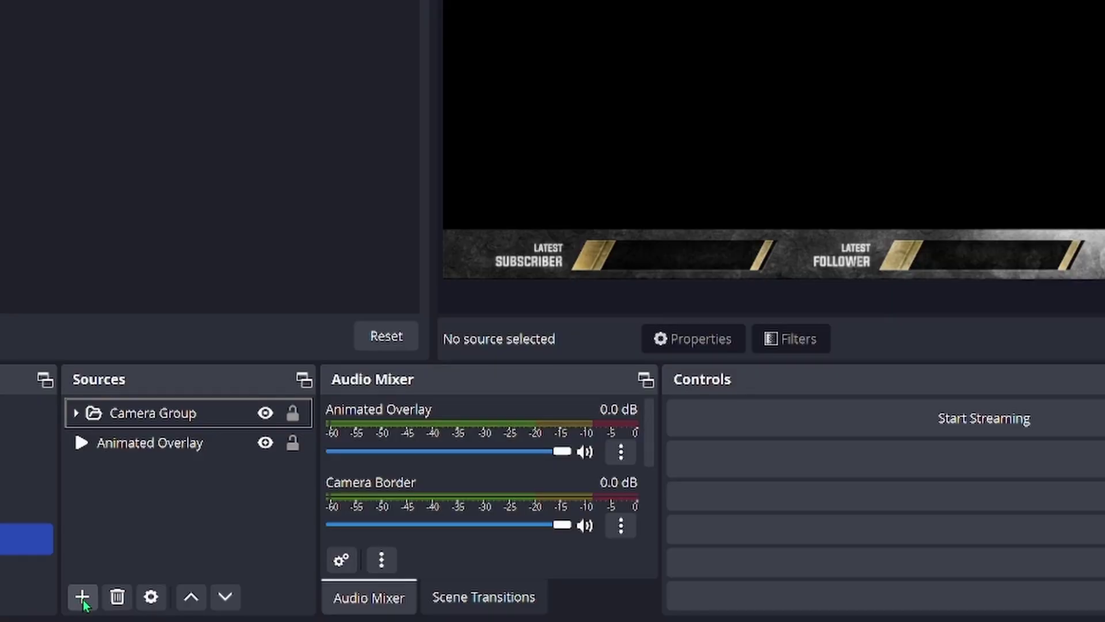
Step: Add the existing Display Capture to Gameplay and drag it to the bottom of the Sources list
{"action": "left_click", "coordinate": [82, 598]}
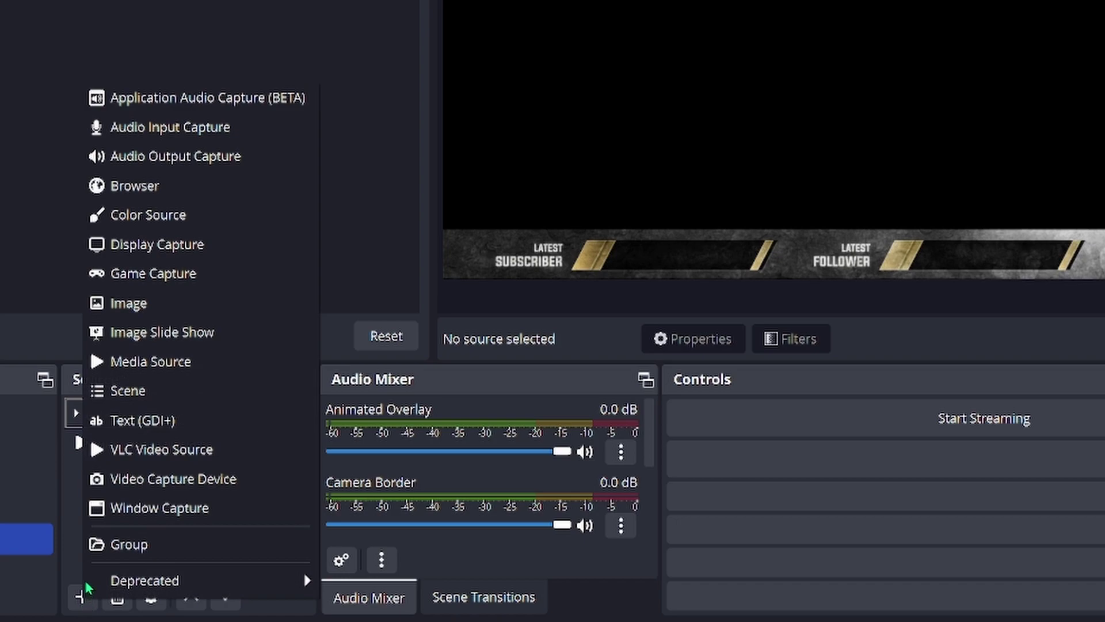
{"action": "left_click", "coordinate": [244, 240]}
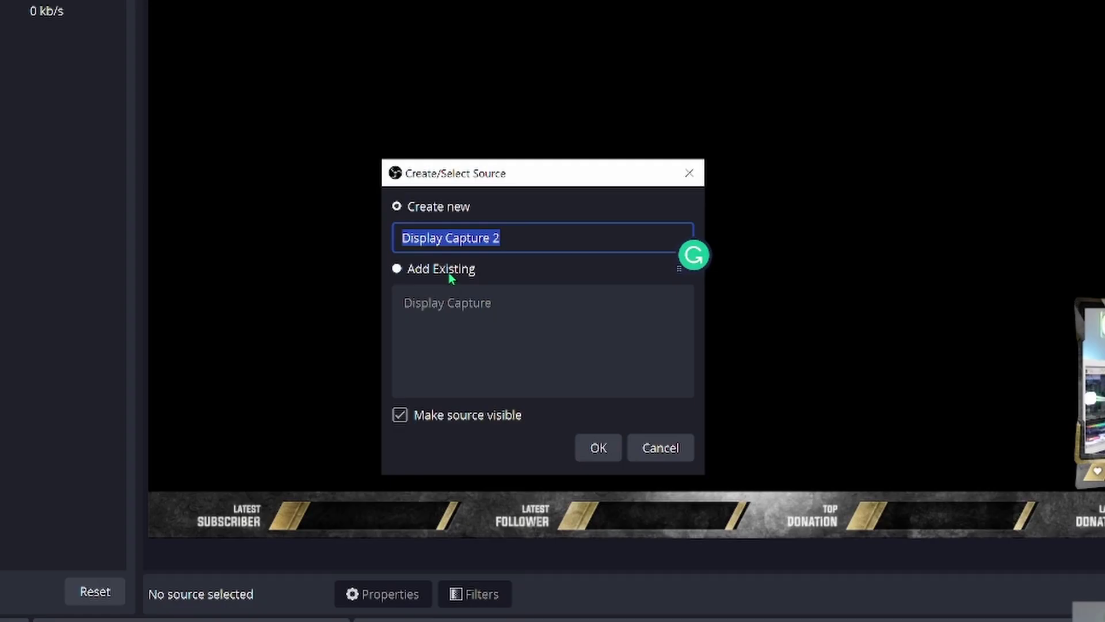
{"action": "left_click", "coordinate": [447, 271]}
{"action": "left_click", "coordinate": [448, 303]}
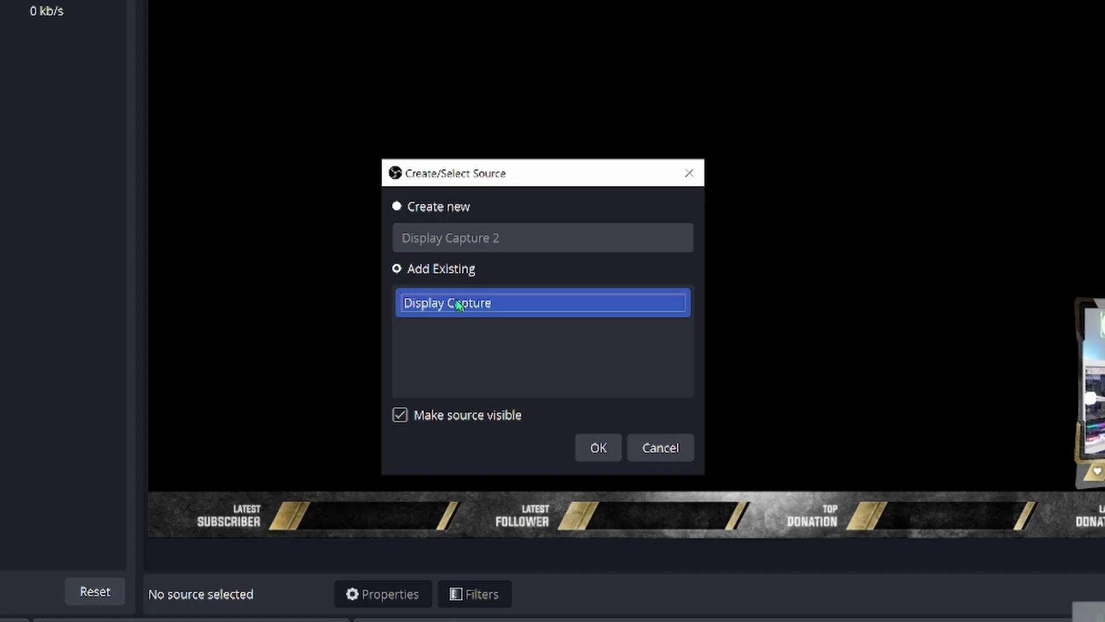
{"action": "left_click", "coordinate": [616, 449]}
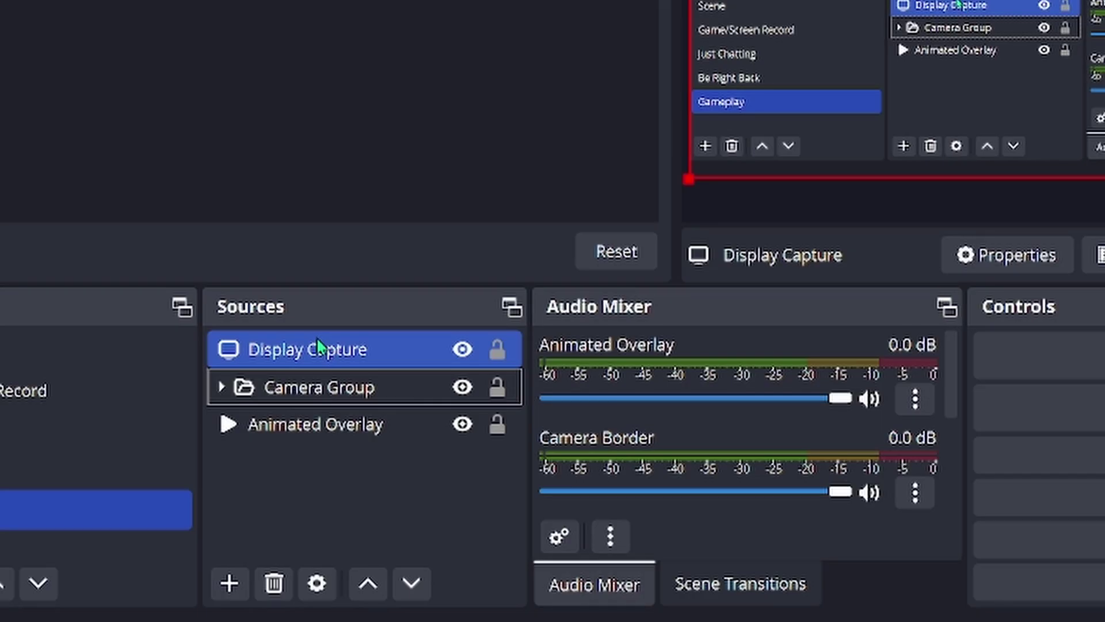
{"action": "left_click", "coordinate": [395, 350]}
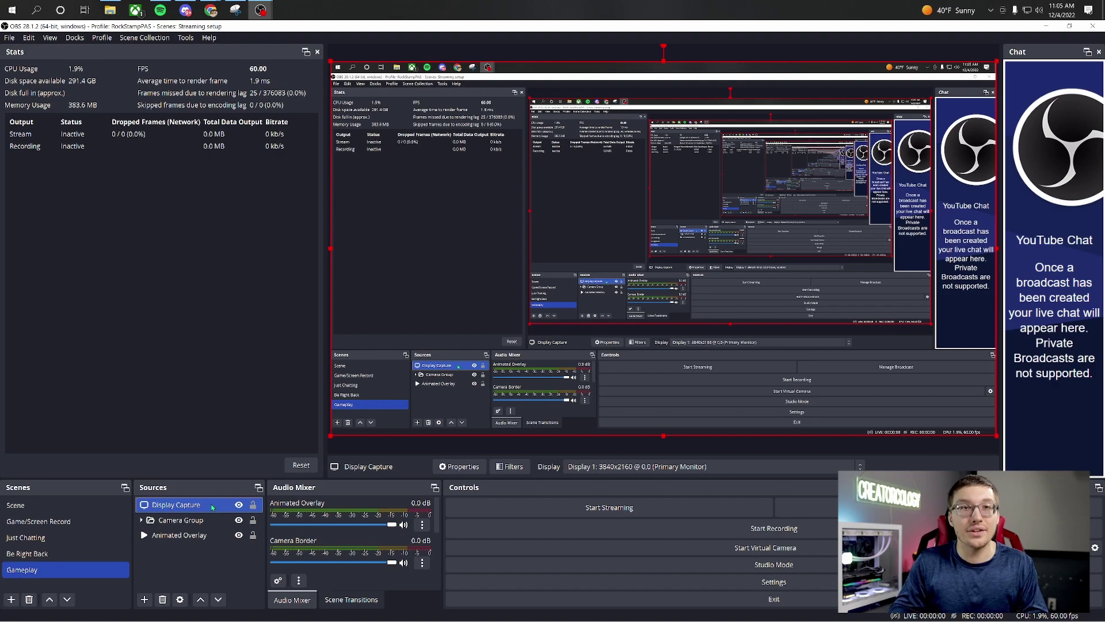
{"action": "left_click_drag", "start_coordinate": [213, 506], "coordinate": [198, 548]}
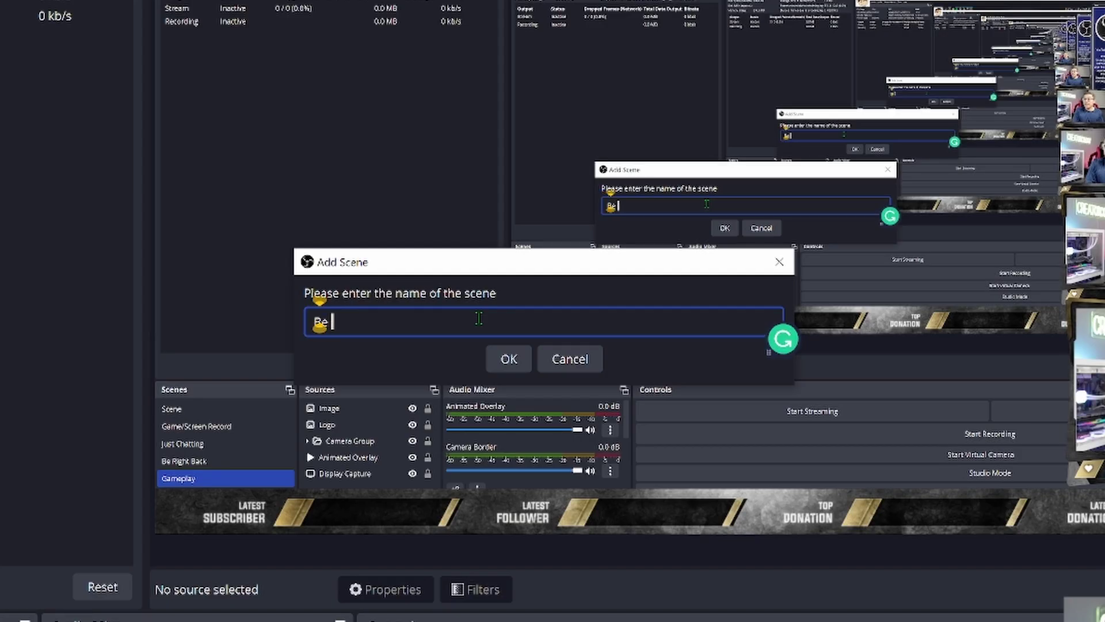
Step: Name the scene 'Be right back' and add image source 'brb 1' showing Pause-Banner.png
{"action": "type", "text": "right Ba"}
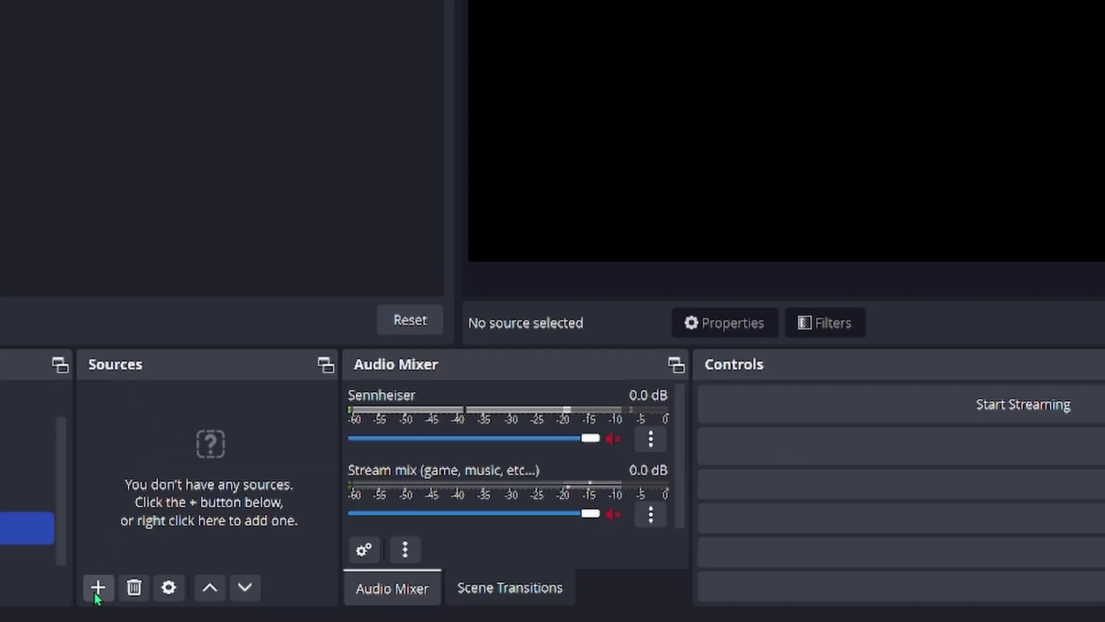
{"action": "left_click", "coordinate": [96, 593]}
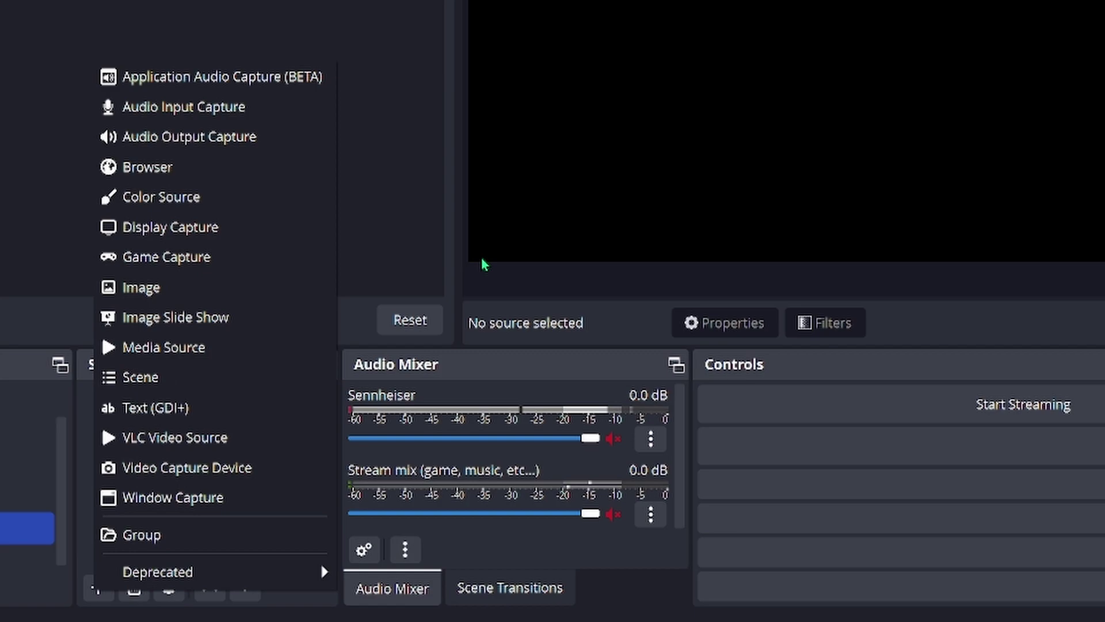
{"action": "left_click", "coordinate": [231, 291]}
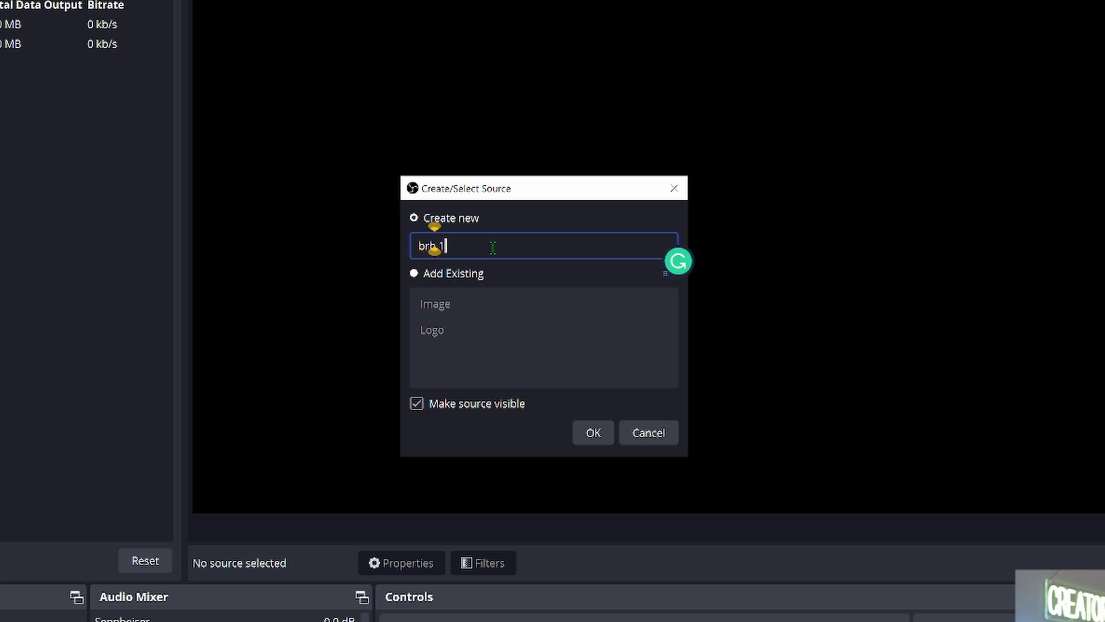
{"action": "type", "text": "brb 1"}
{"action": "left_click", "coordinate": [600, 433]}
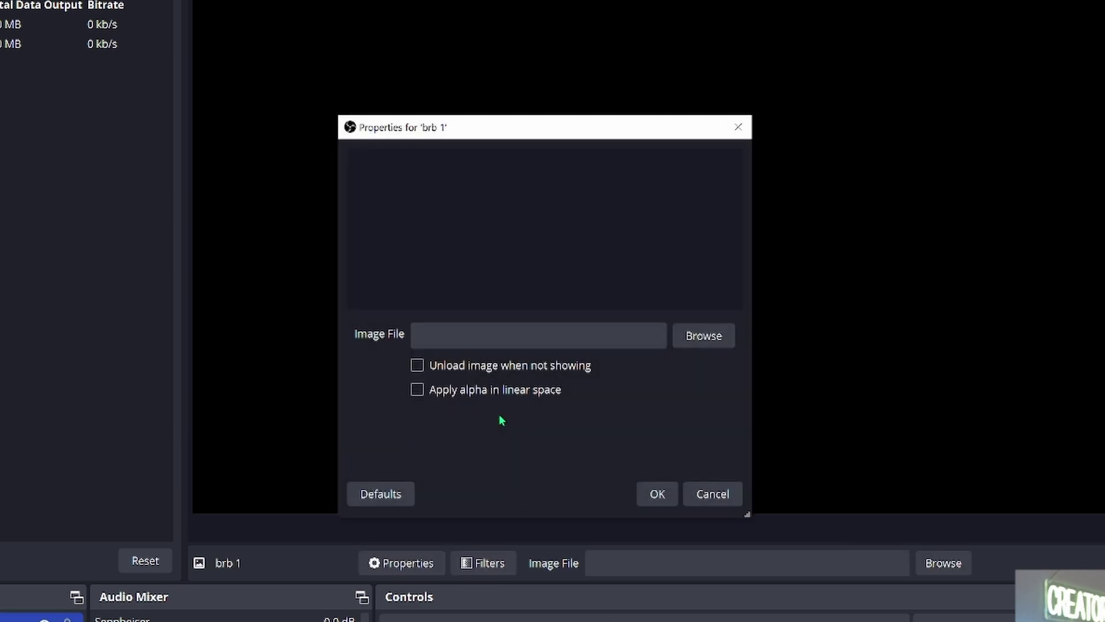
{"action": "left_click", "coordinate": [714, 333]}
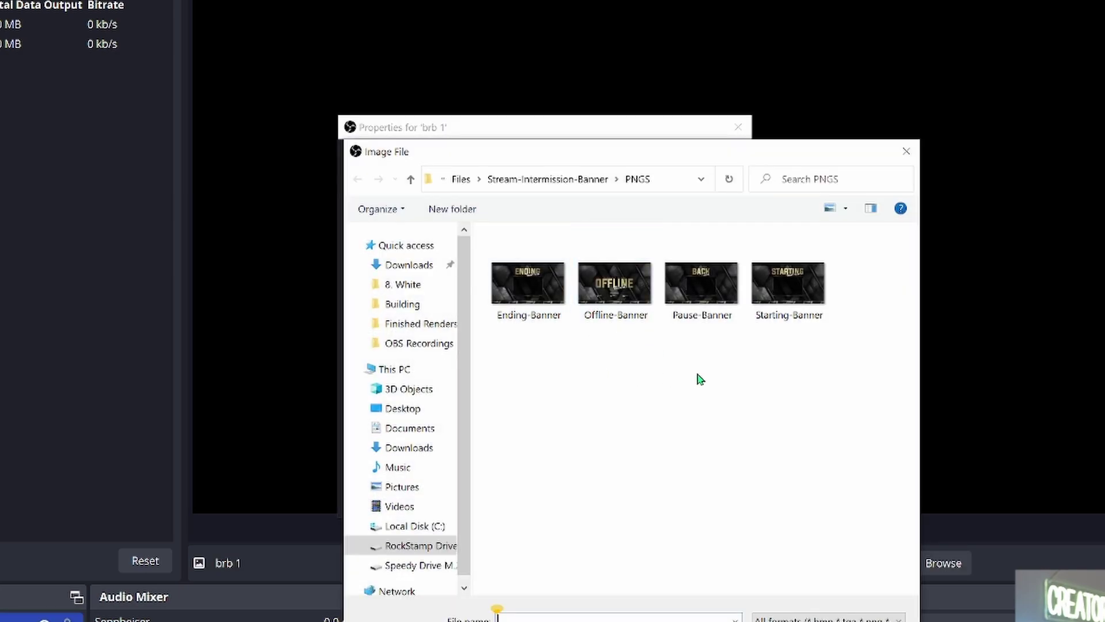
{"action": "double_click", "coordinate": [701, 285]}
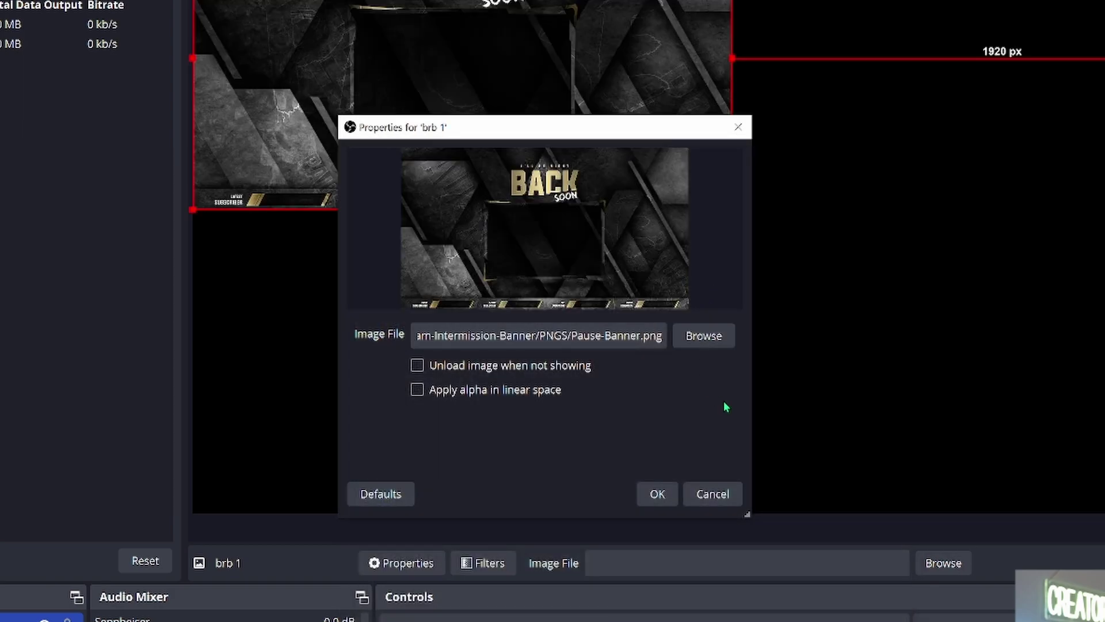
{"action": "left_click", "coordinate": [656, 491]}
Step: Fit the brb 1 image to screen so it fills the whole canvas
{"action": "right_click", "coordinate": [593, 147]}
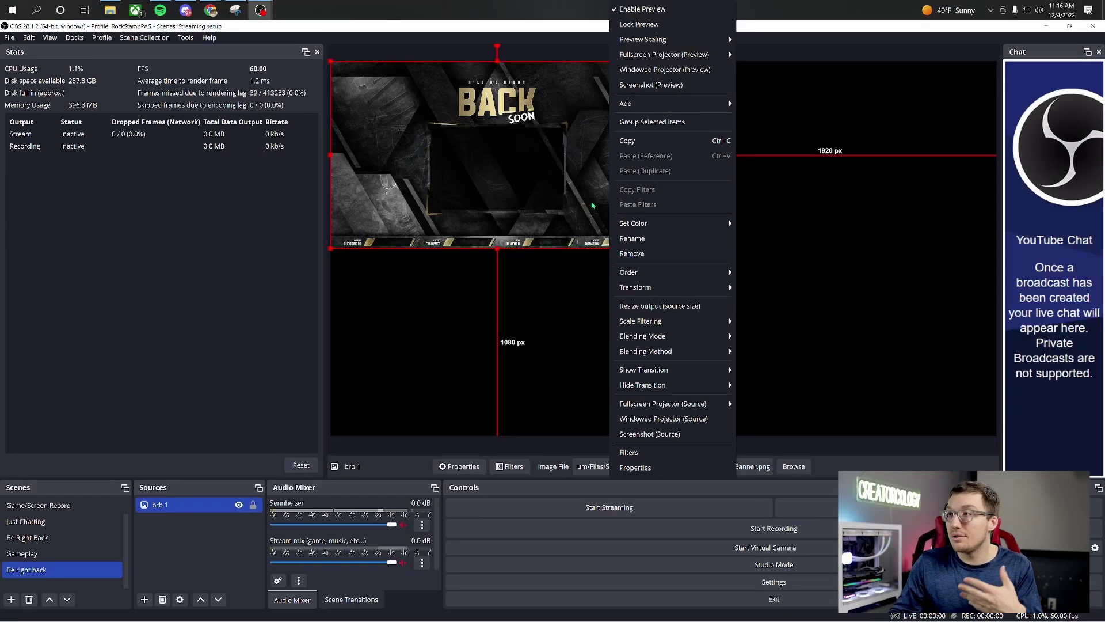
{"action": "left_click", "coordinate": [551, 174]}
{"action": "right_click", "coordinate": [573, 172]}
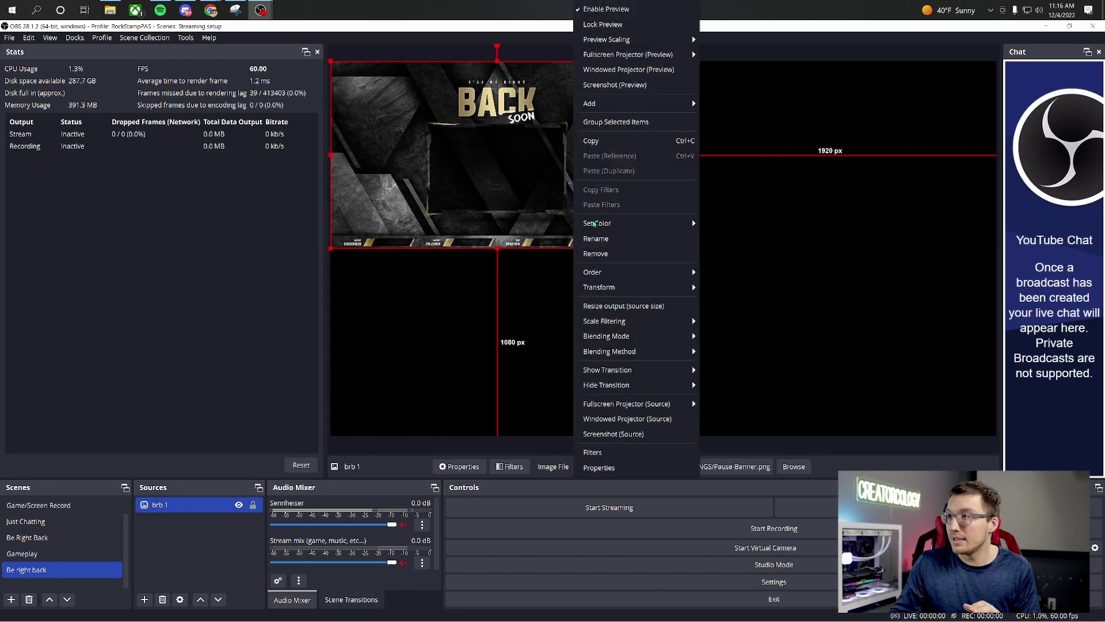
{"action": "mouse_move", "coordinate": [599, 287]}
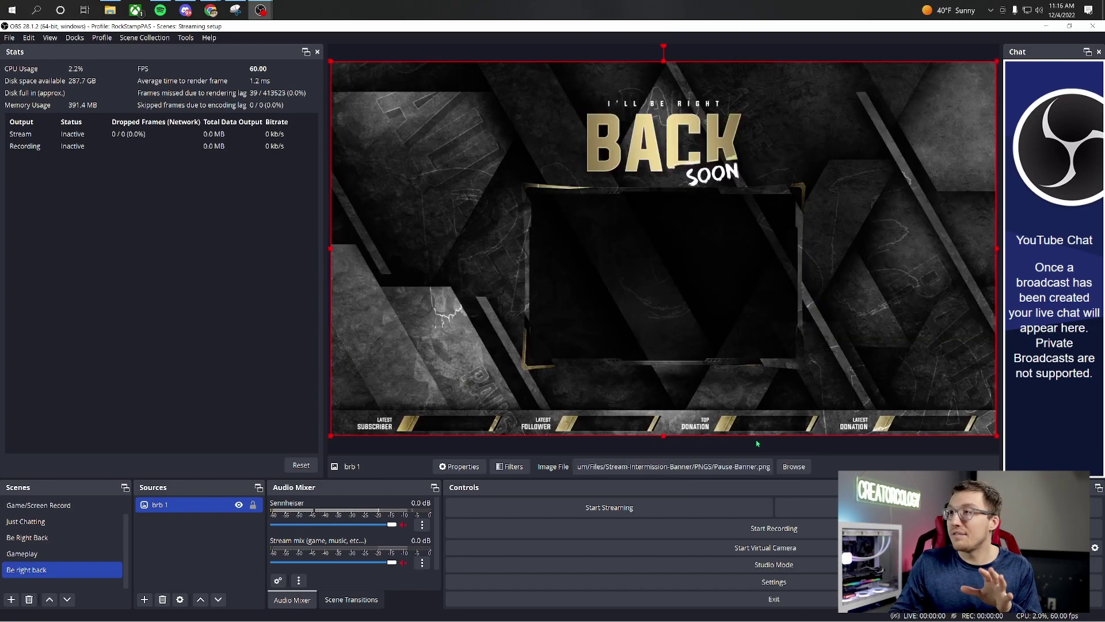
{"action": "left_click", "coordinate": [747, 433]}
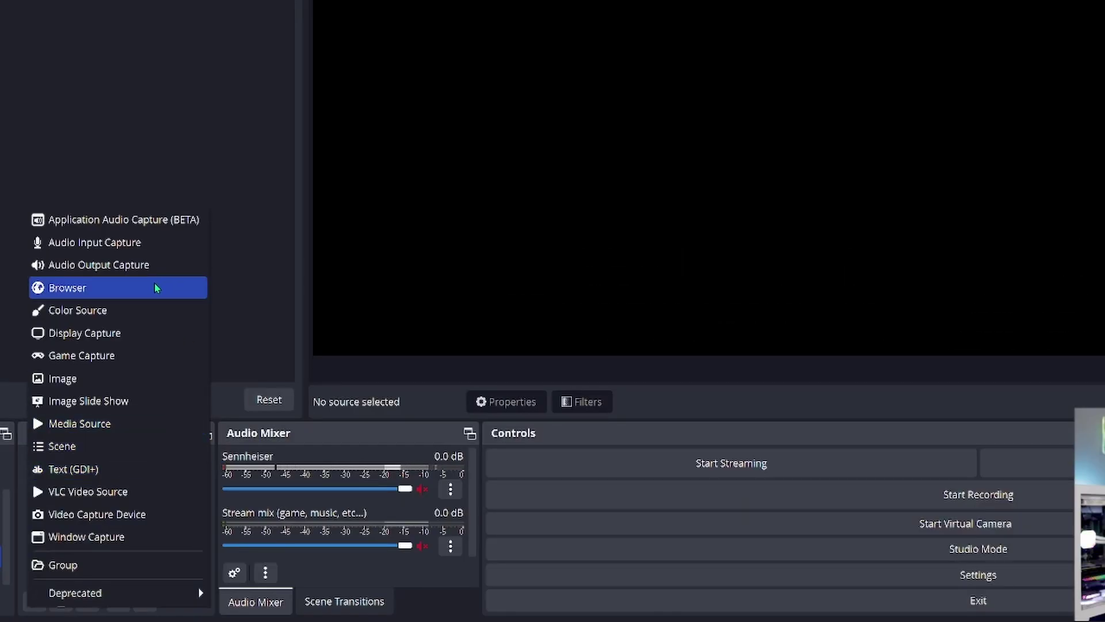
Step: Add an image source named 'Starting' showing Starting-Banner.png
{"action": "left_click", "coordinate": [136, 380]}
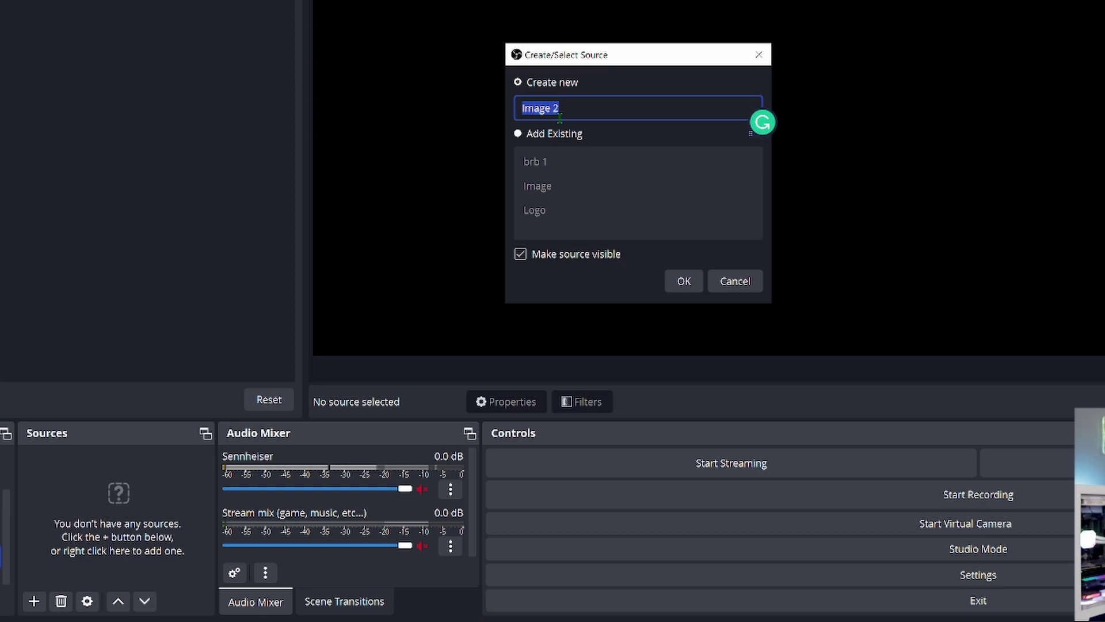
{"action": "type", "text": "Startin"}
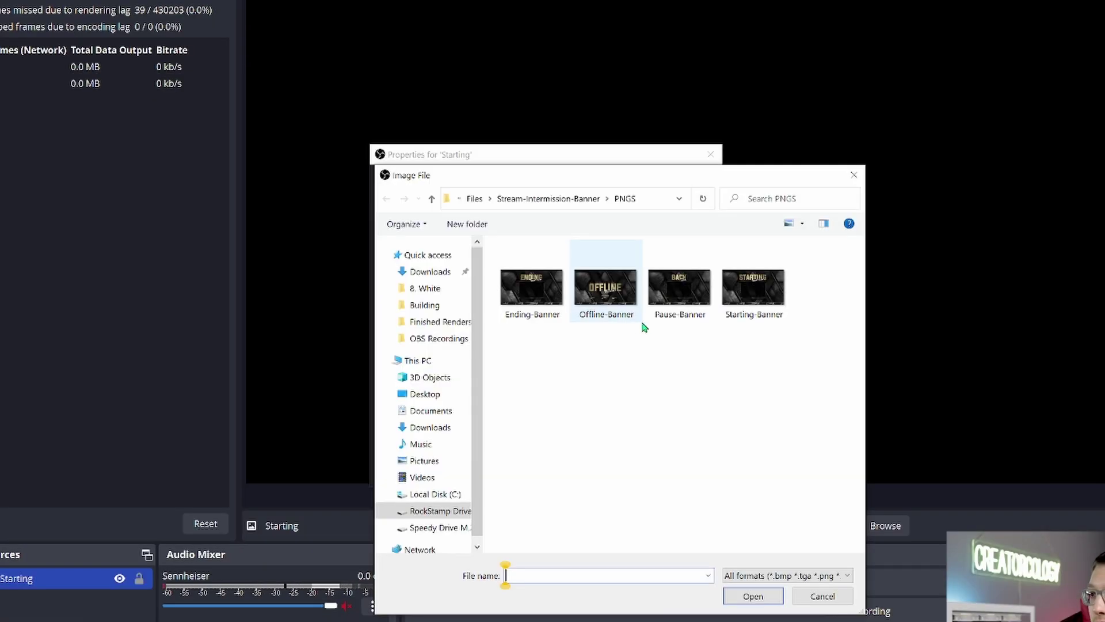
{"action": "left_click", "coordinate": [752, 288]}
{"action": "double_click", "coordinate": [753, 288]}
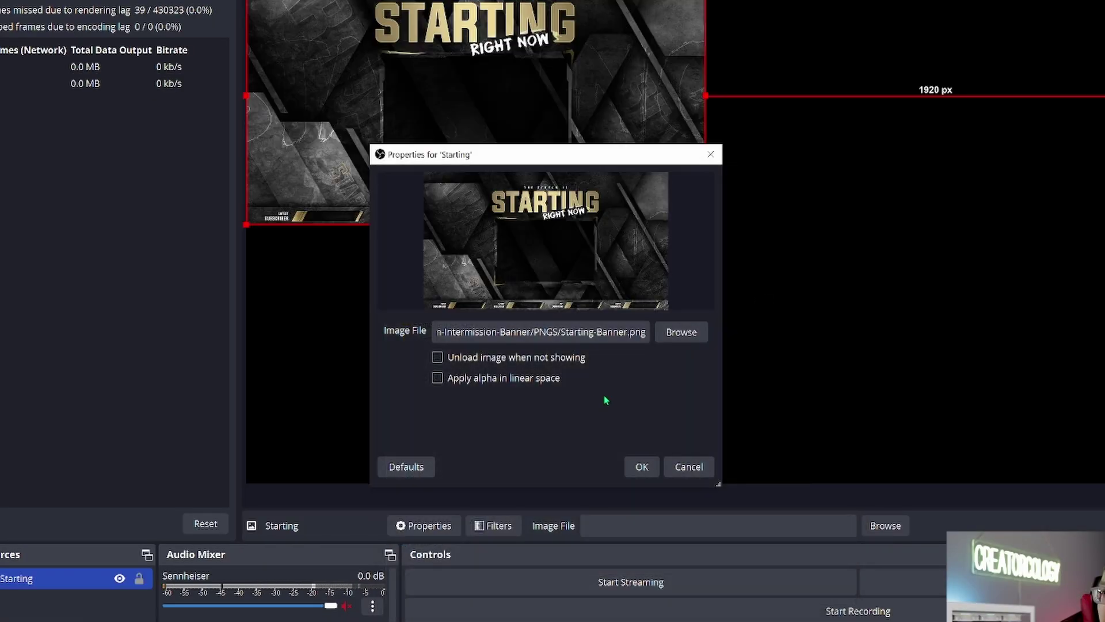
{"action": "left_click", "coordinate": [641, 467]}
Step: Fit the Starting image to screen, then deselect it
{"action": "right_click", "coordinate": [640, 293]}
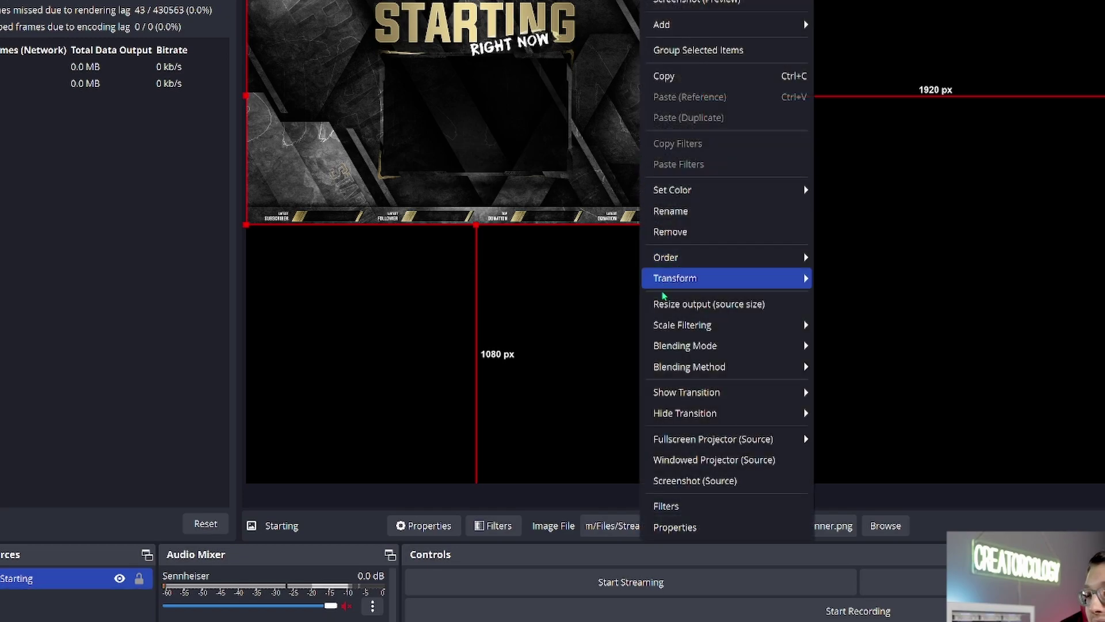
{"action": "mouse_move", "coordinate": [677, 278]}
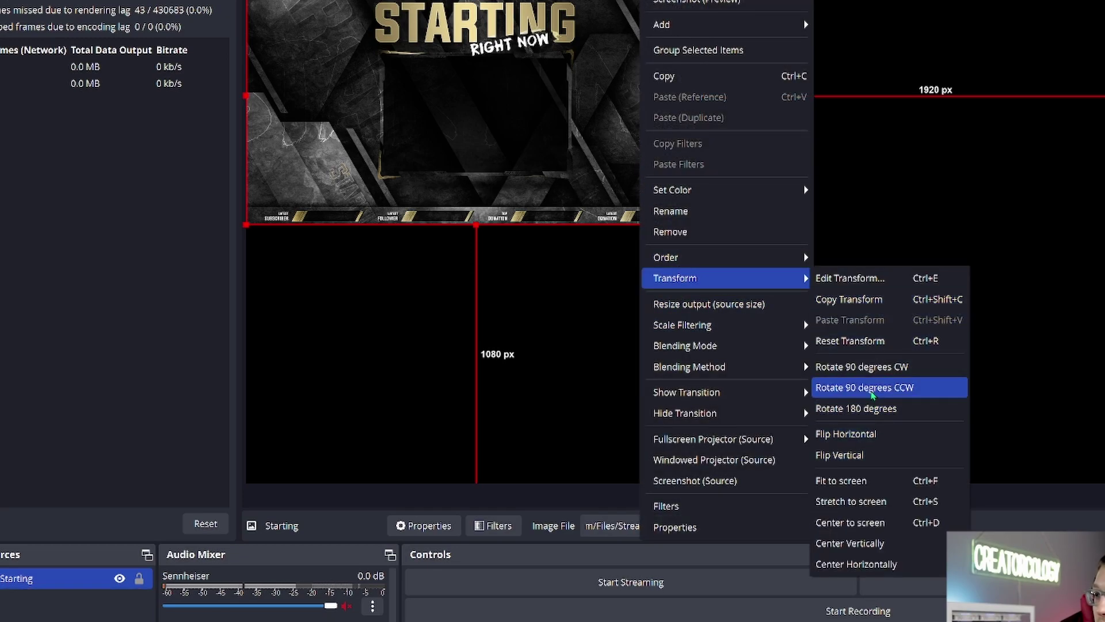
{"action": "left_click", "coordinate": [841, 480]}
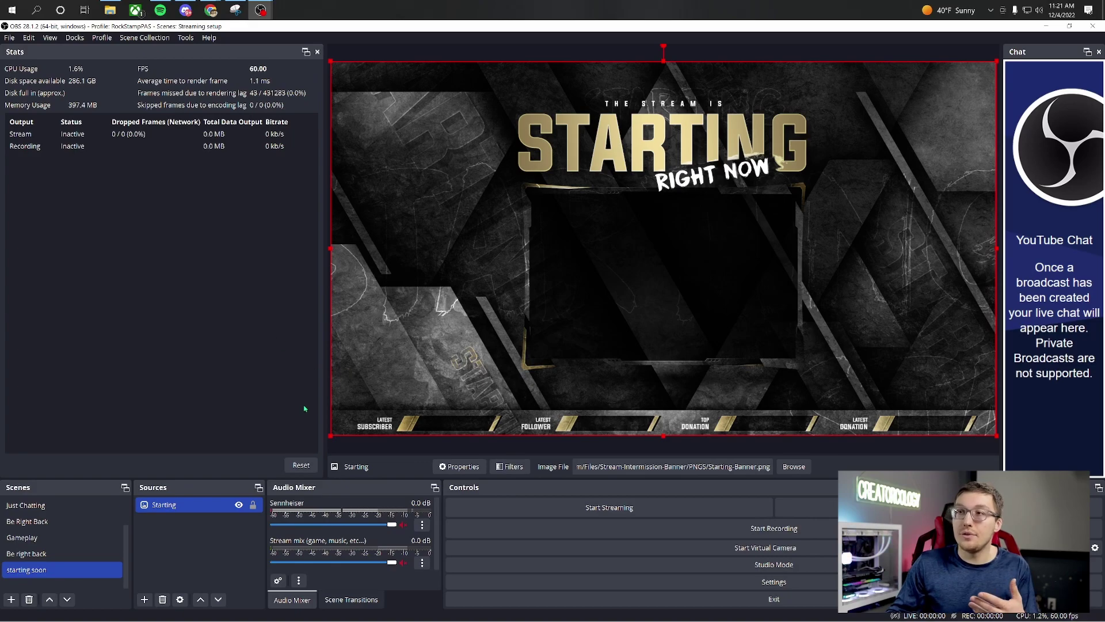
{"action": "left_click", "coordinate": [356, 444]}
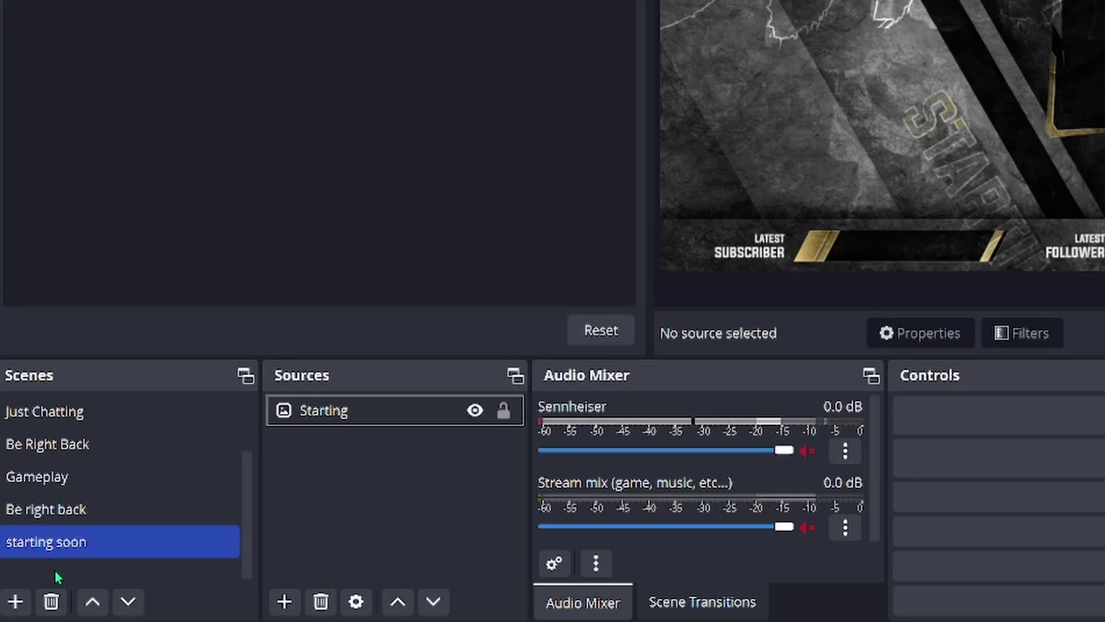
Step: Drag the starting soon scene up between Be Right Back and Gameplay in the scene list
{"action": "left_click_drag", "start_coordinate": [58, 544], "coordinate": [65, 461]}
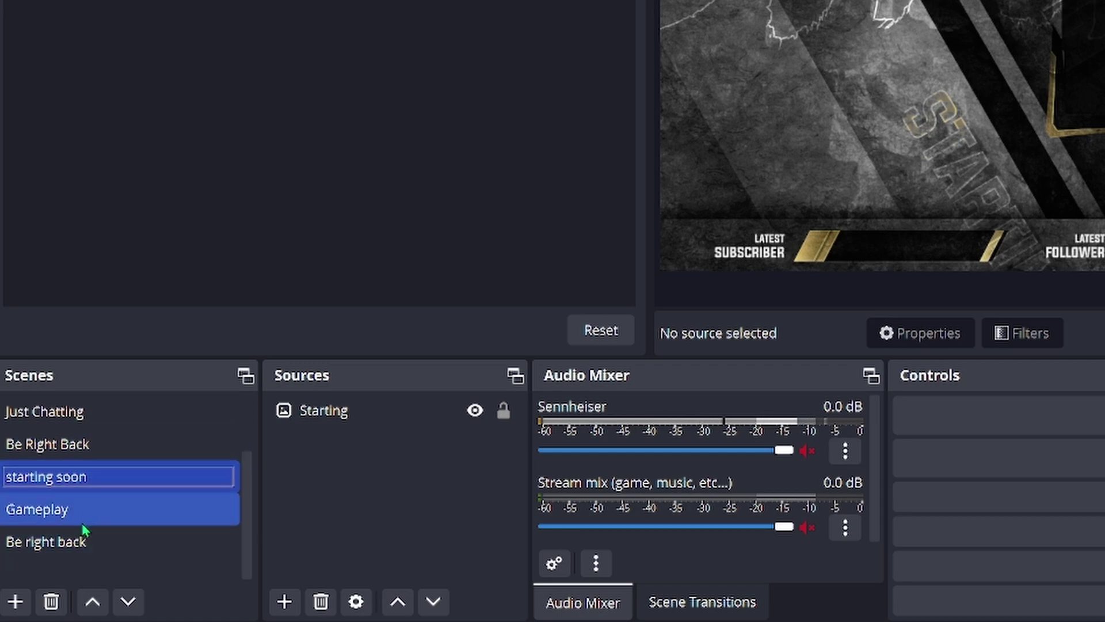
{"action": "left_click", "coordinate": [352, 523]}
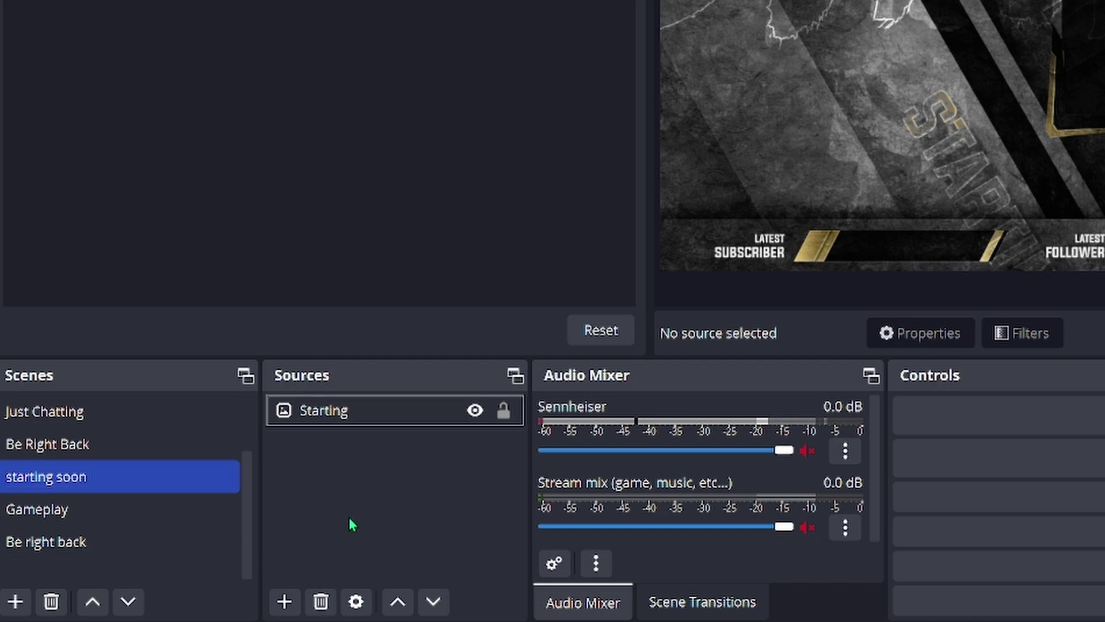
Step: Create the Talking scene with a Talking image source showing Talking-Banner-Webcam.png
{"action": "left_click", "coordinate": [15, 602]}
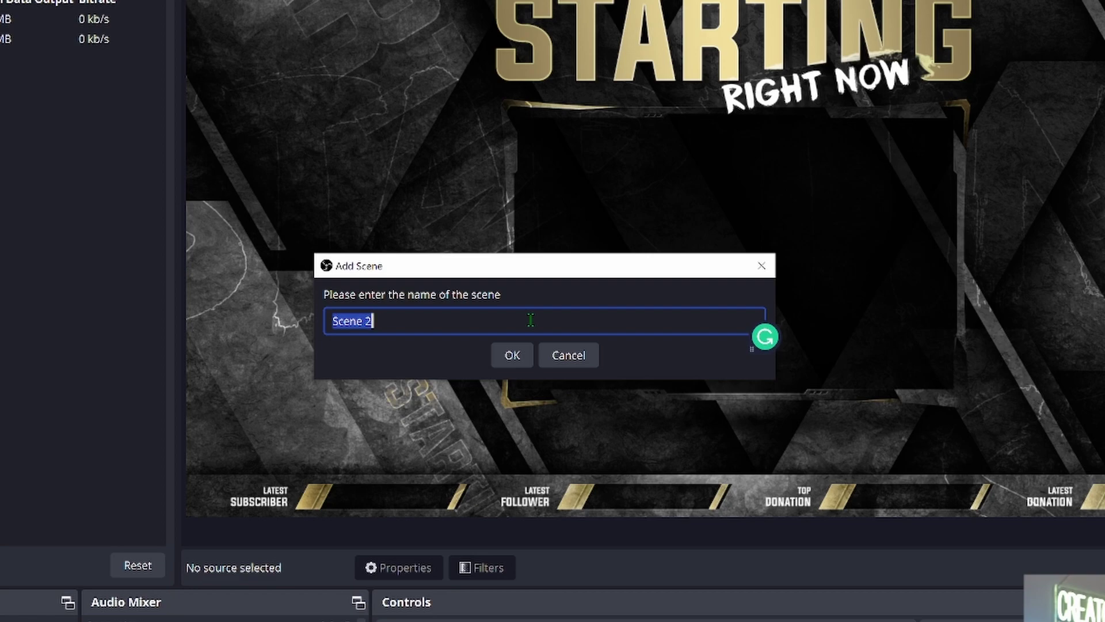
{"action": "type", "text": "Talking"}
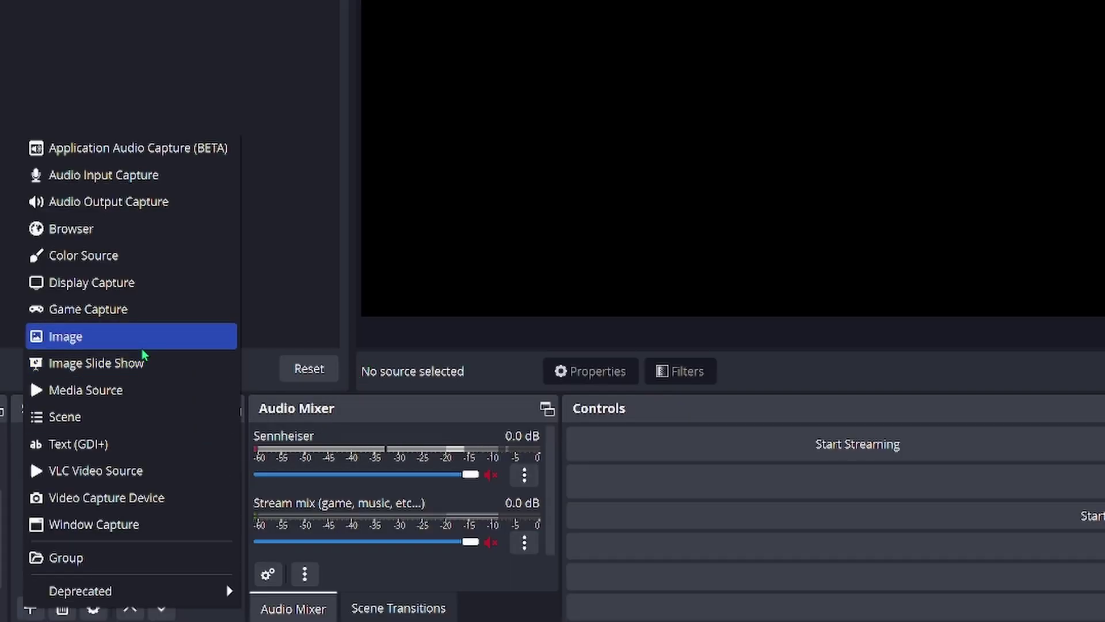
{"action": "left_click", "coordinate": [139, 336]}
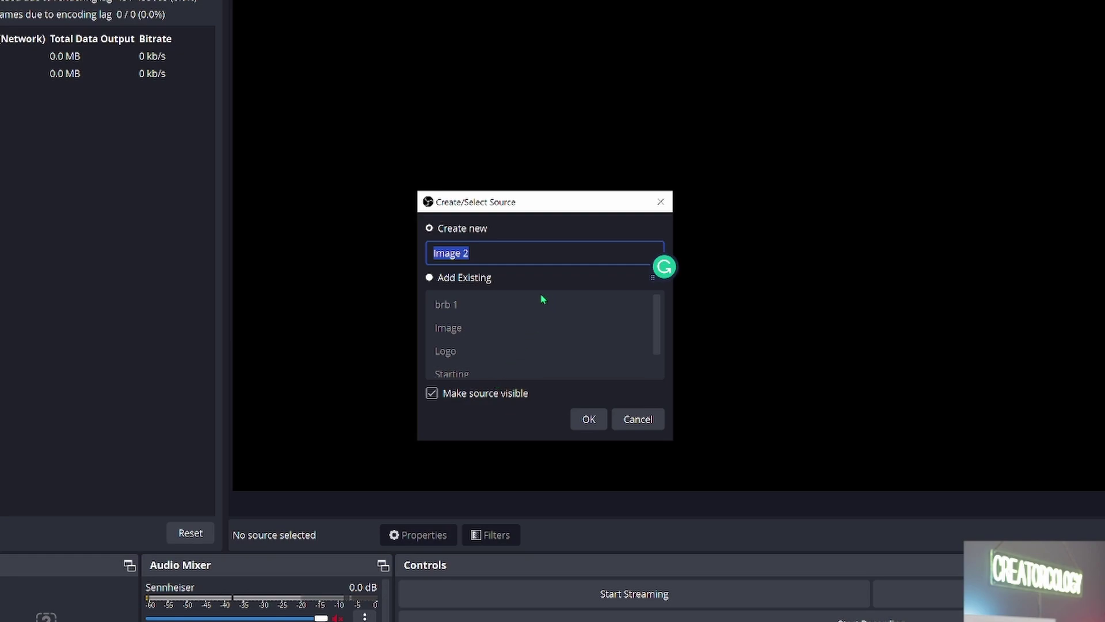
{"action": "left_click", "coordinate": [588, 420]}
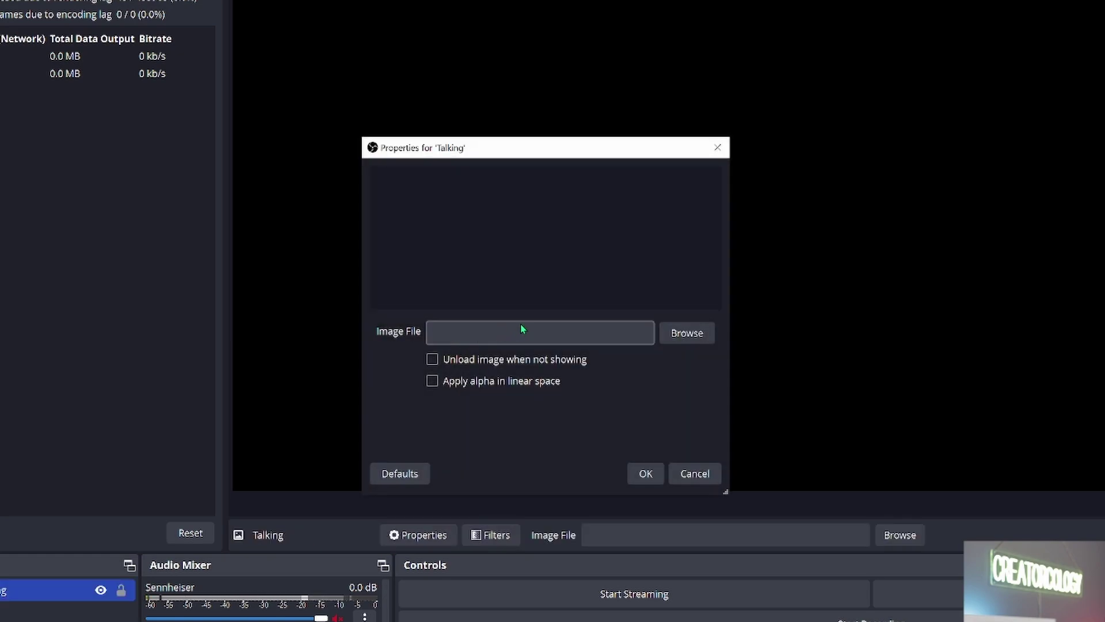
{"action": "left_click", "coordinate": [686, 331]}
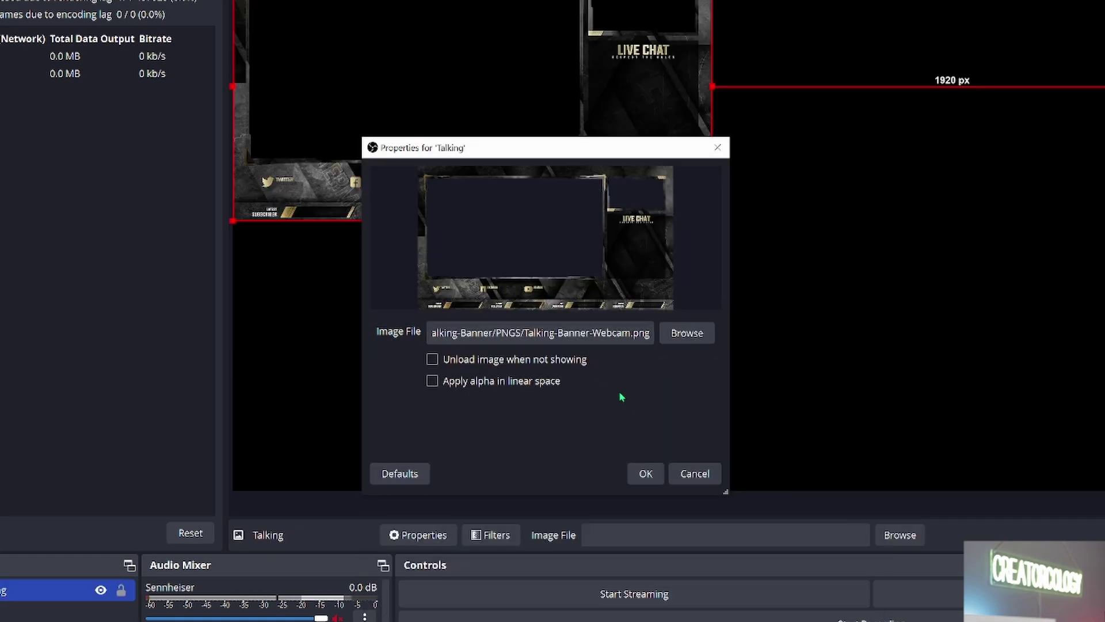
{"action": "left_click", "coordinate": [662, 469]}
Step: Fit the Talking banner image to screen so it fills the canvas
{"action": "right_click", "coordinate": [629, 122]}
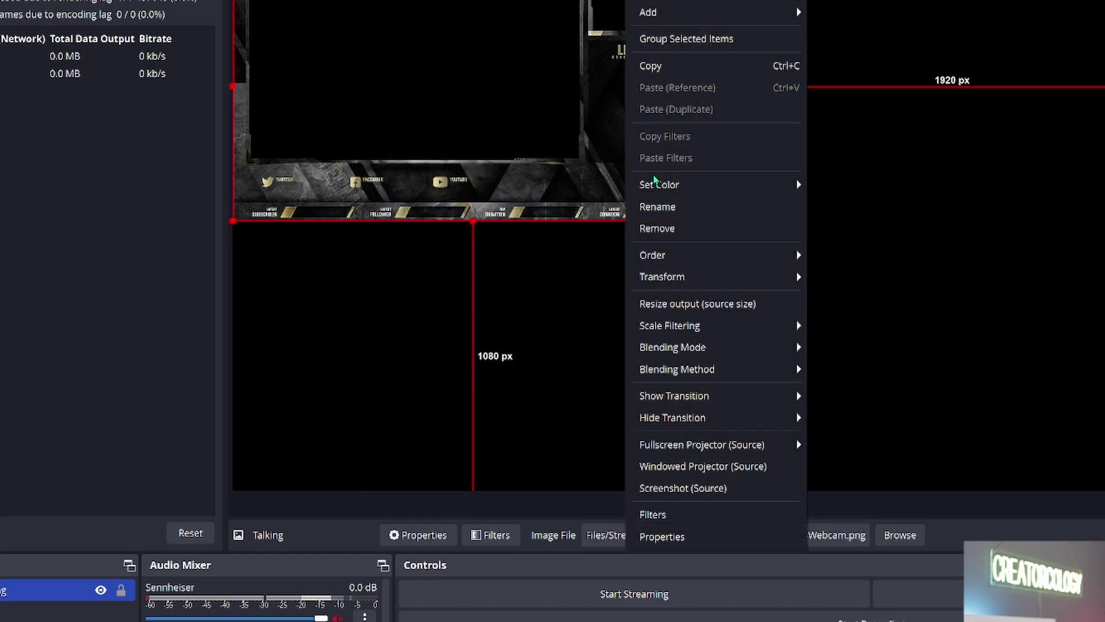
{"action": "mouse_move", "coordinate": [689, 282]}
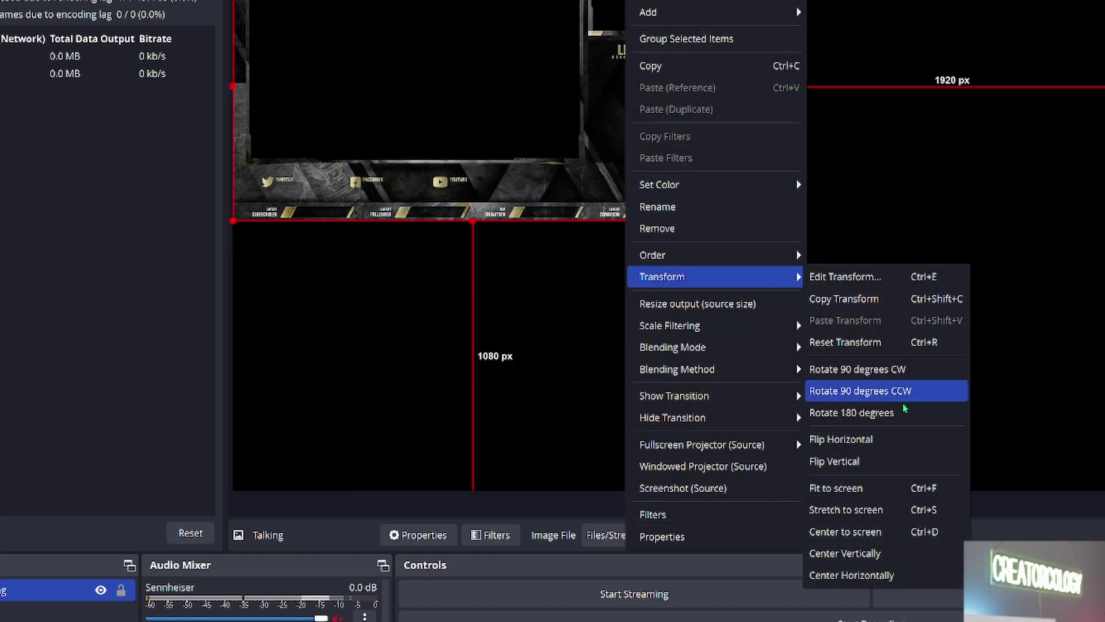
{"action": "left_click", "coordinate": [815, 488]}
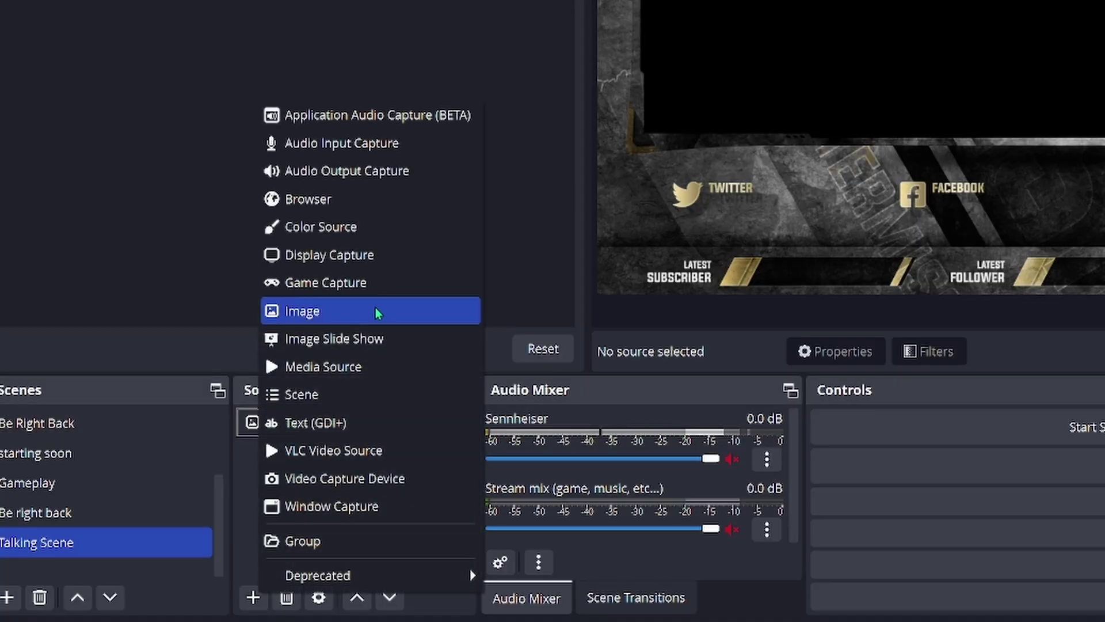
Step: Add the existing Avermedia 4K camera, enlarge it from its corner, and move Talking above it
{"action": "left_click", "coordinate": [383, 480]}
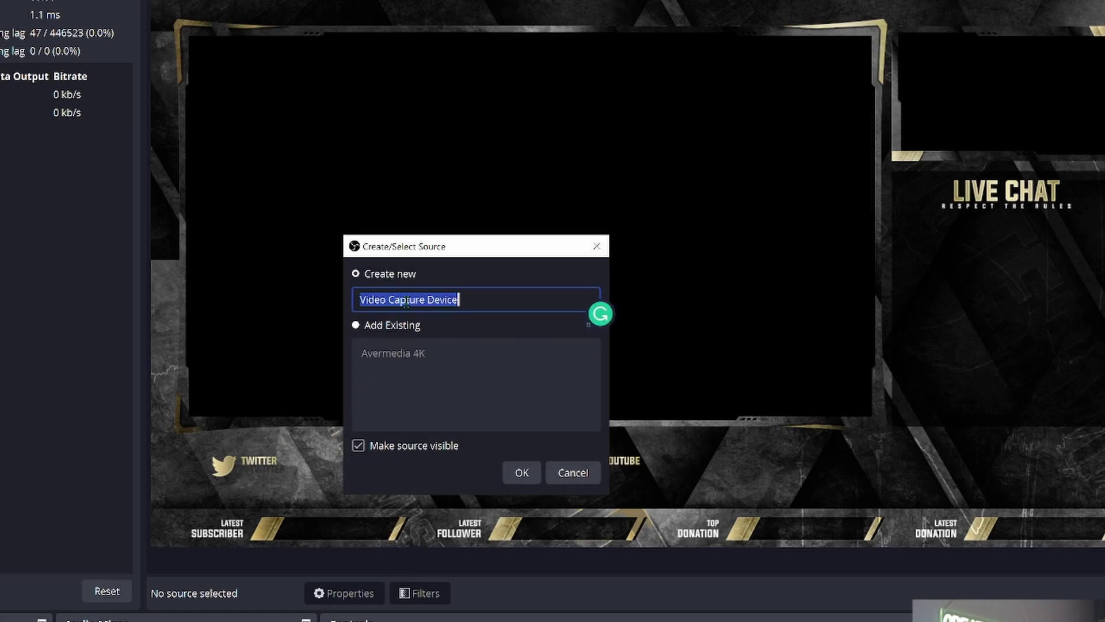
{"action": "left_click", "coordinate": [393, 352]}
{"action": "left_click", "coordinate": [522, 472]}
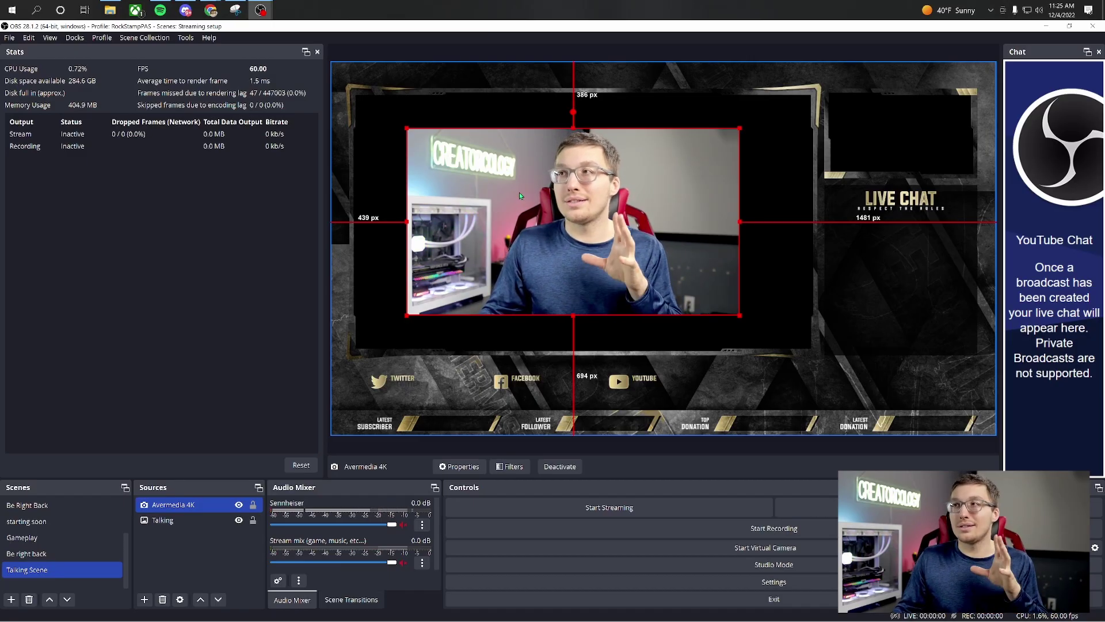
{"action": "left_click_drag", "start_coordinate": [407, 128], "coordinate": [357, 107]}
{"action": "left_click", "coordinate": [210, 520]}
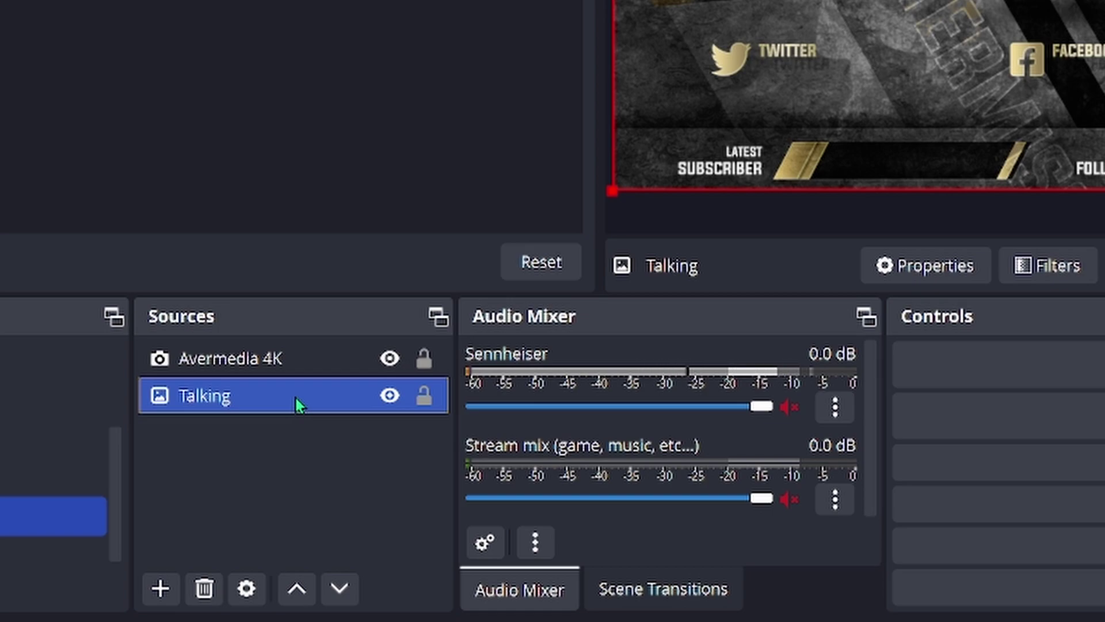
{"action": "left_click_drag", "start_coordinate": [295, 396], "coordinate": [295, 344]}
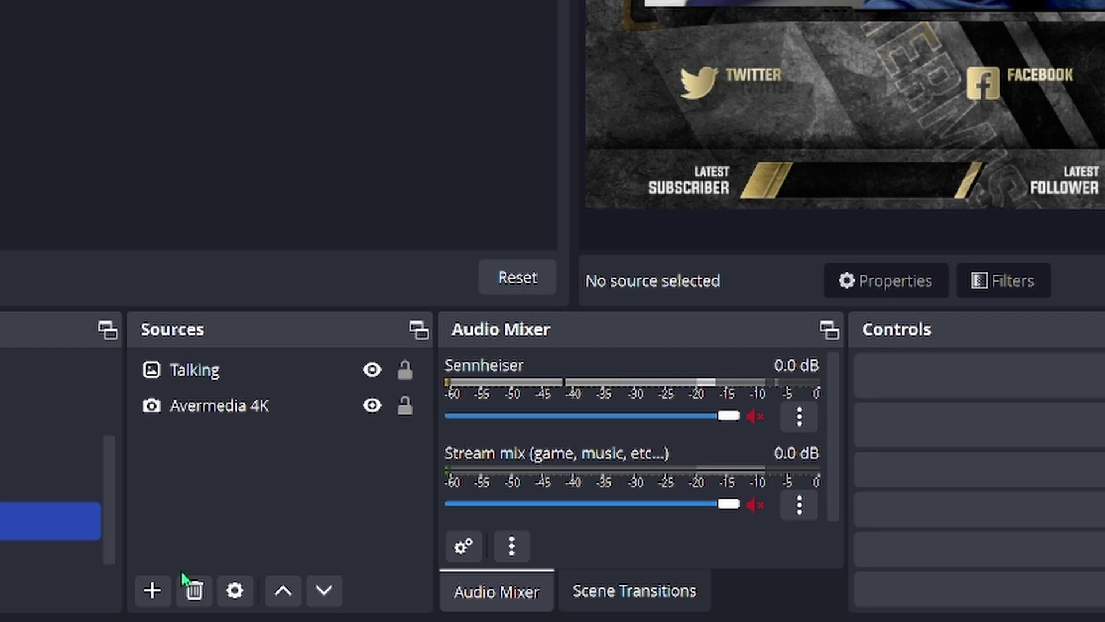
Step: Add the existing Display Capture and shrink it into the top-right frame above Live Chat
{"action": "left_click", "coordinate": [152, 590]}
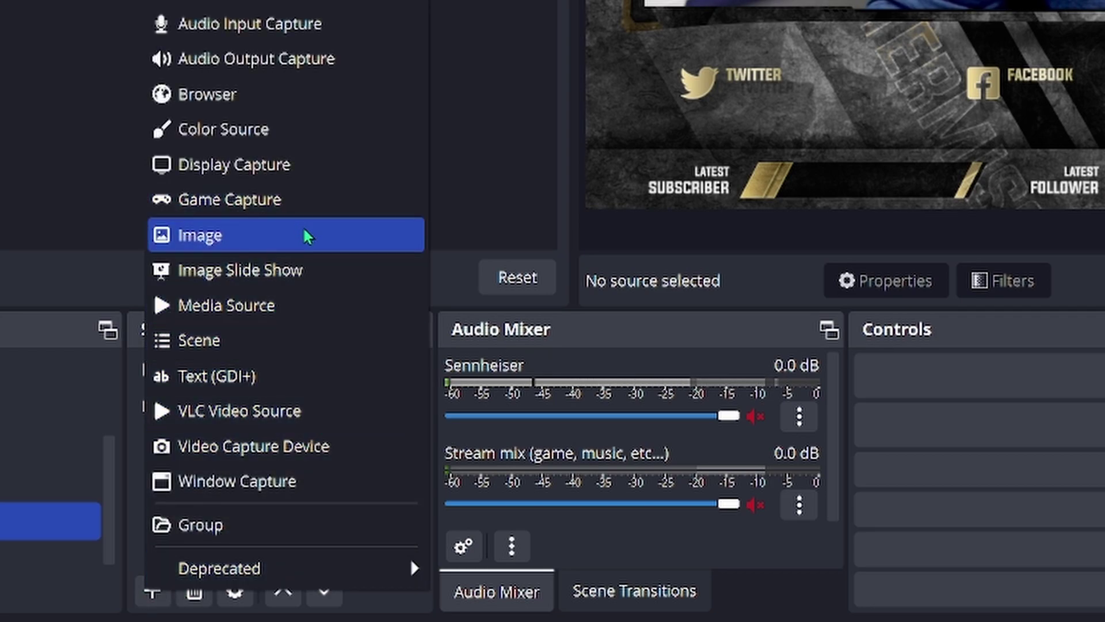
{"action": "left_click", "coordinate": [308, 163]}
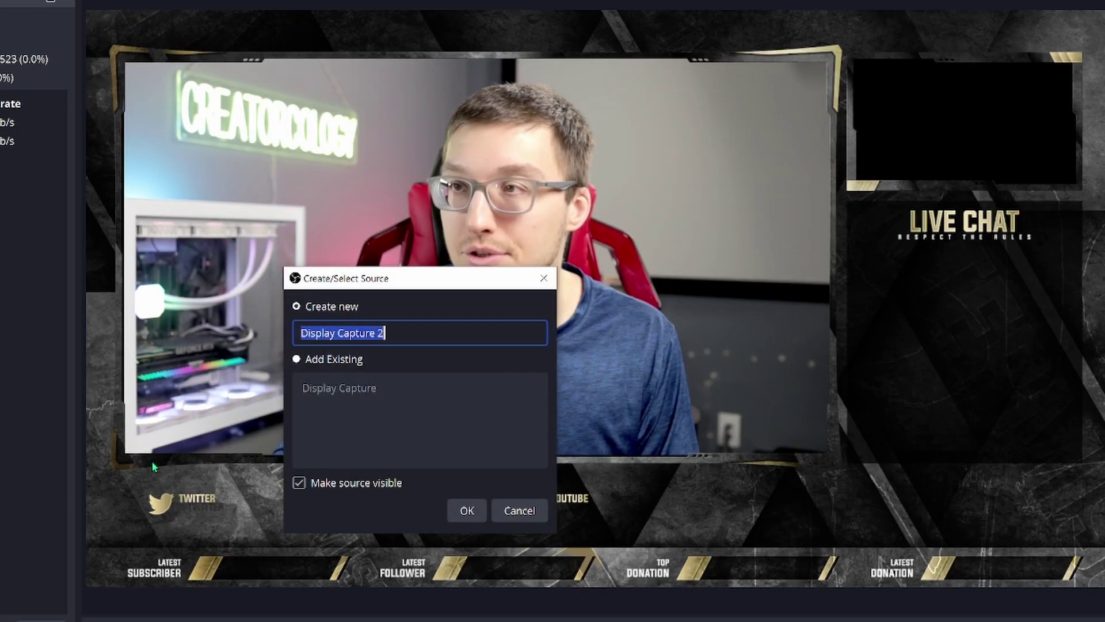
{"action": "left_click", "coordinate": [309, 360]}
{"action": "left_click", "coordinate": [389, 388]}
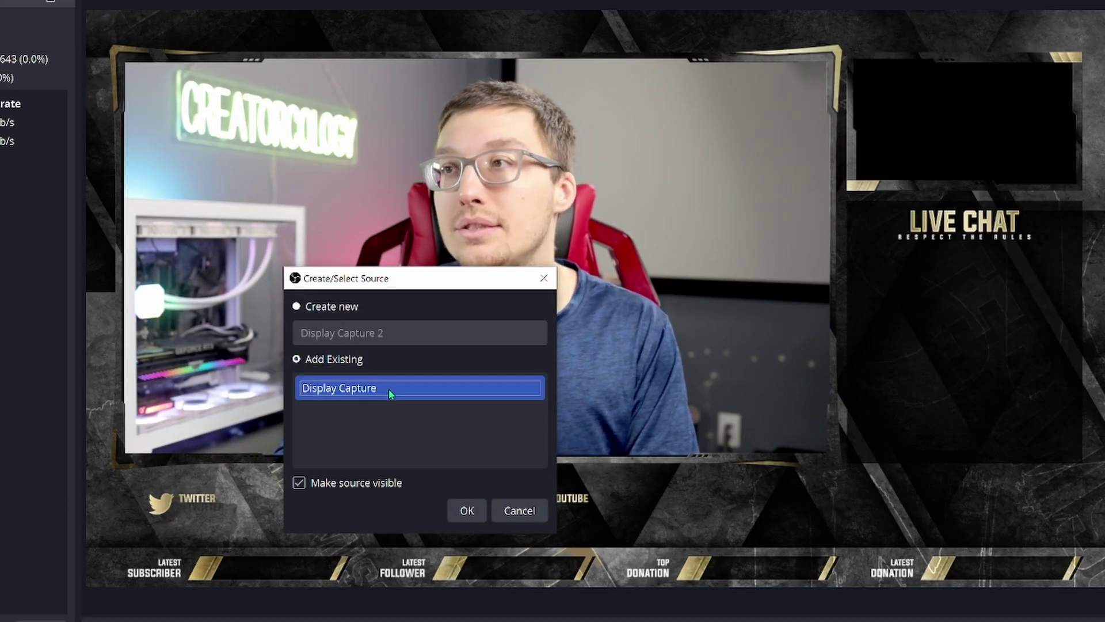
{"action": "left_click", "coordinate": [476, 518]}
{"action": "left_click_drag", "start_coordinate": [459, 111], "coordinate": [689, 162]}
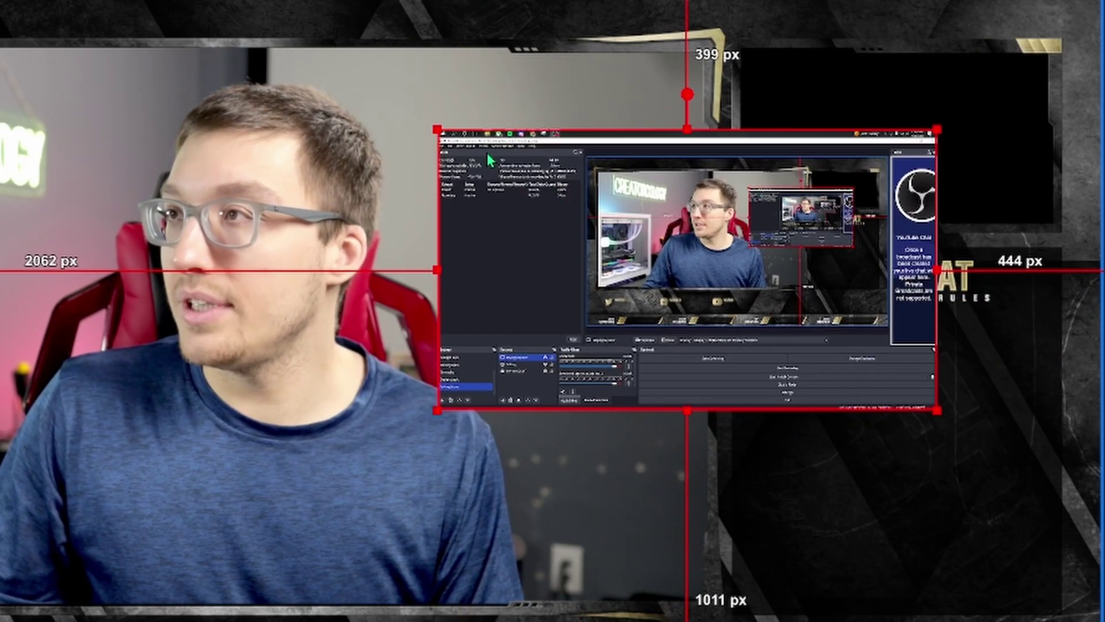
{"action": "left_click_drag", "start_coordinate": [528, 171], "coordinate": [772, 68]}
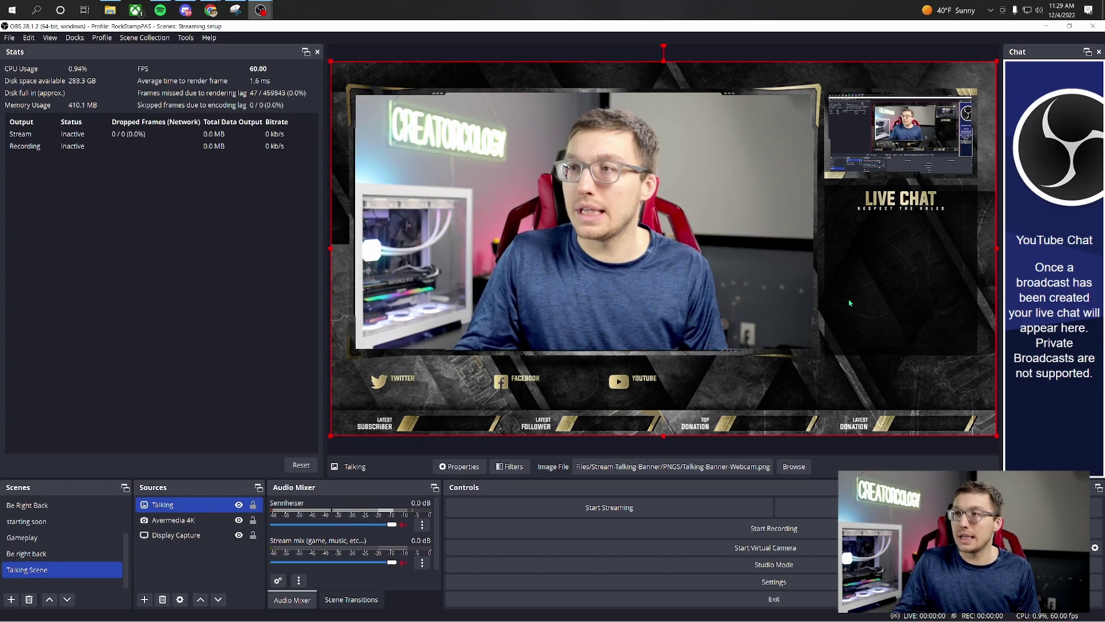
Step: Create a new browser source named 'chat 2'
{"action": "left_click", "coordinate": [178, 571]}
{"action": "left_click", "coordinate": [145, 599]}
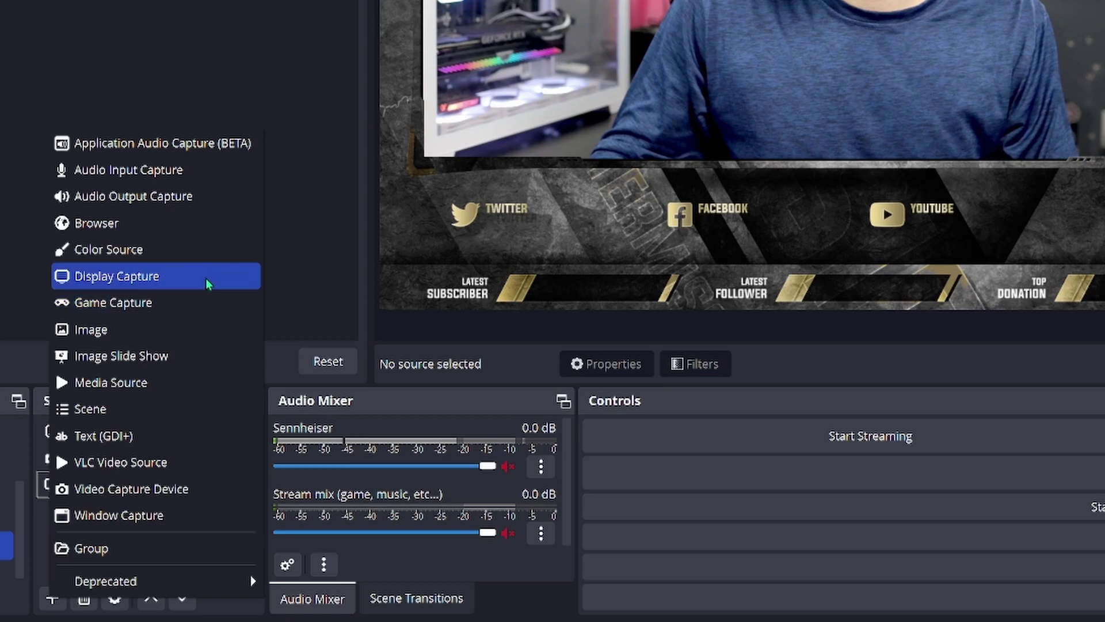
{"action": "left_click", "coordinate": [192, 219]}
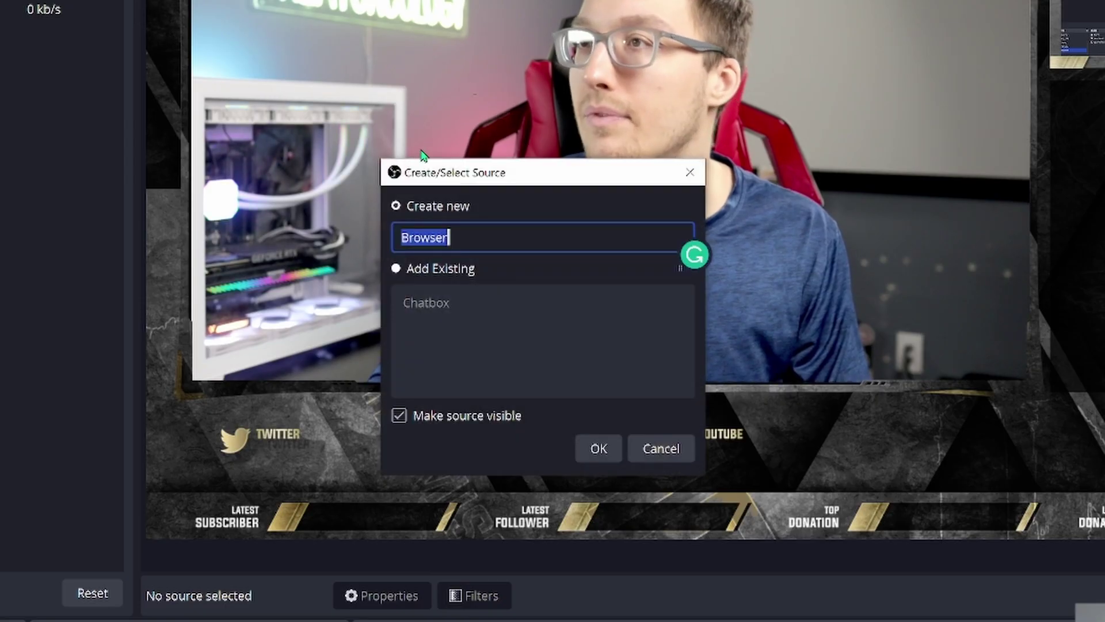
{"action": "left_click", "coordinate": [417, 268]}
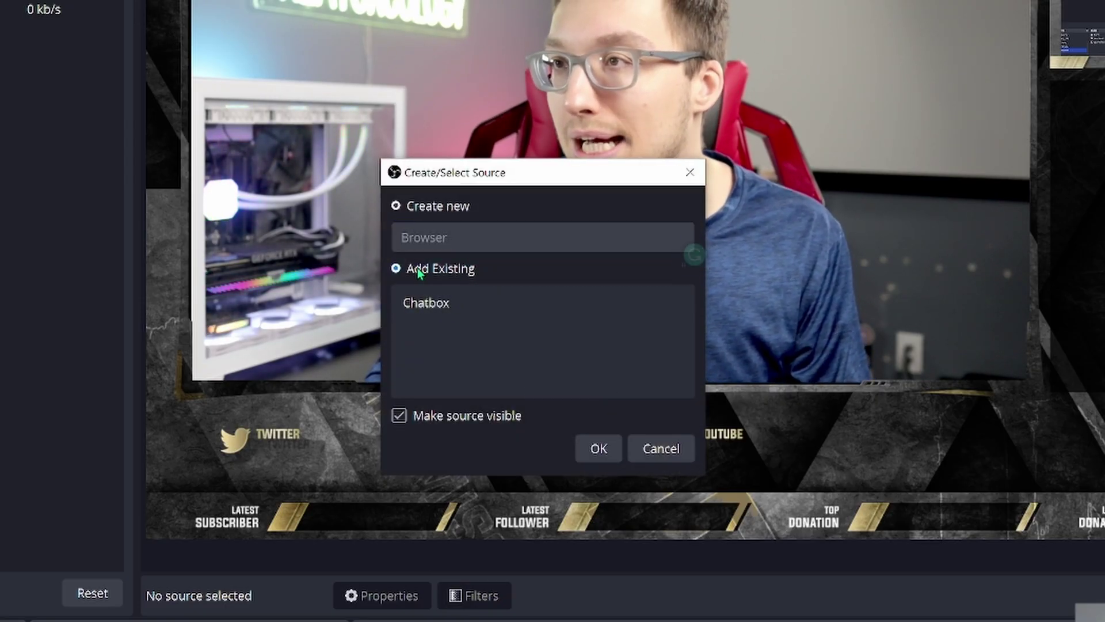
{"action": "left_click", "coordinate": [423, 312]}
{"action": "left_click", "coordinate": [423, 208]}
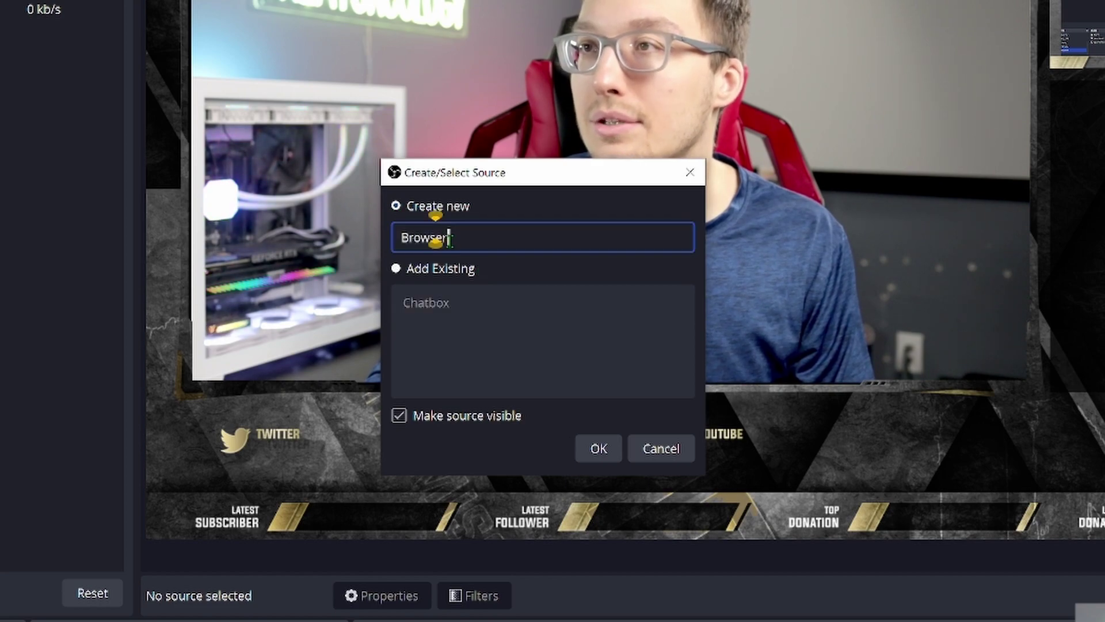
{"action": "double_click", "coordinate": [459, 236]}
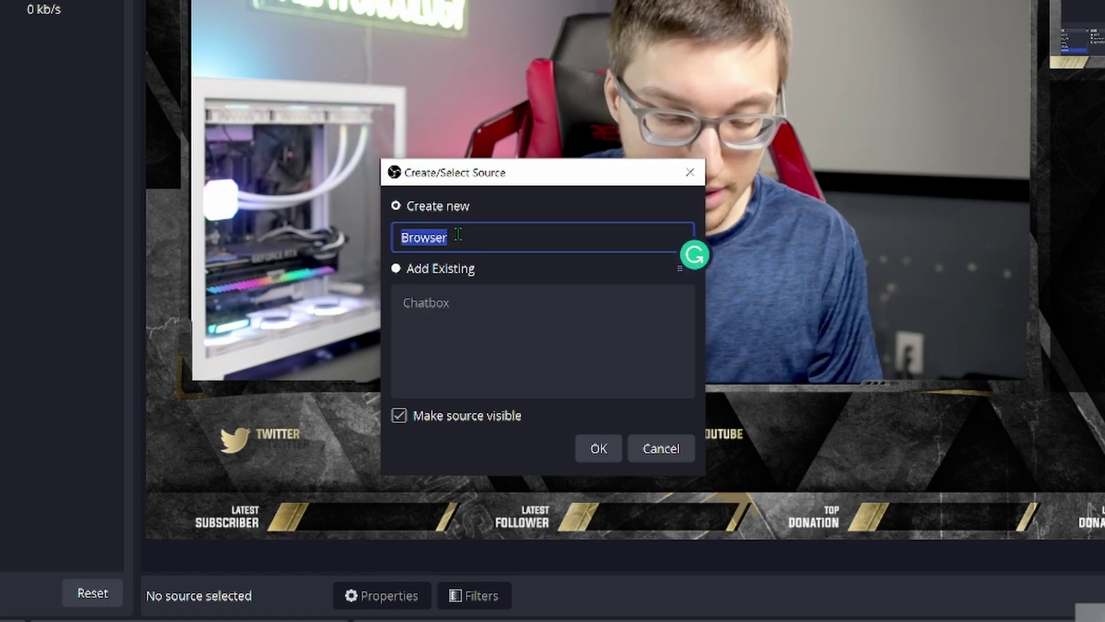
{"action": "type", "text": "chat 2"}
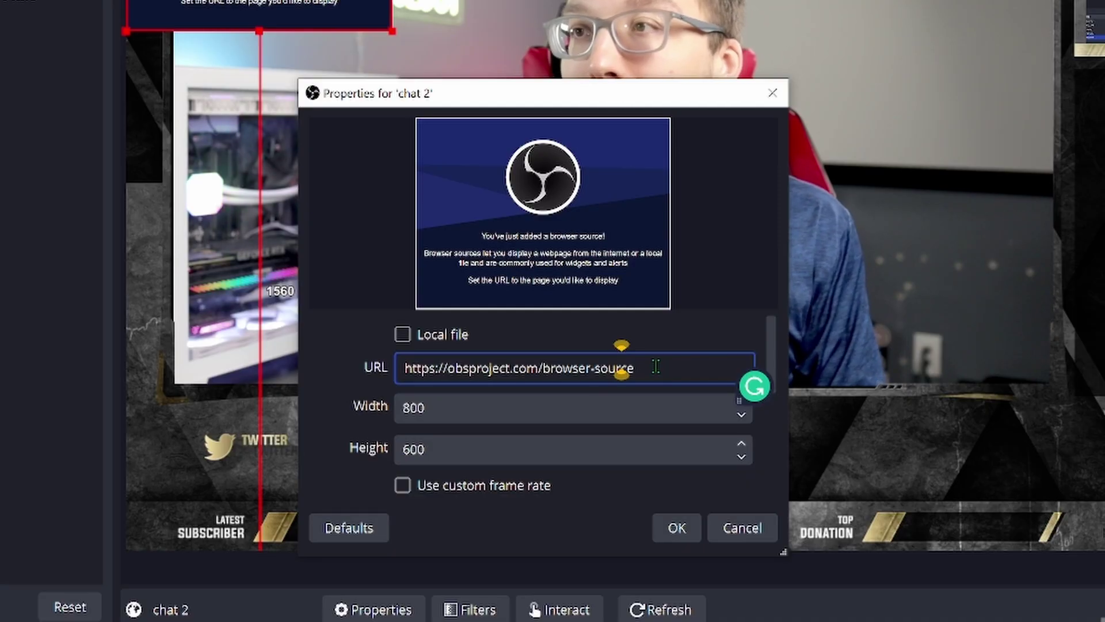
Step: Close the chat 2 properties unchanged and position it in the Live Chat area
{"action": "left_click_drag", "start_coordinate": [622, 375], "coordinate": [403, 368]}
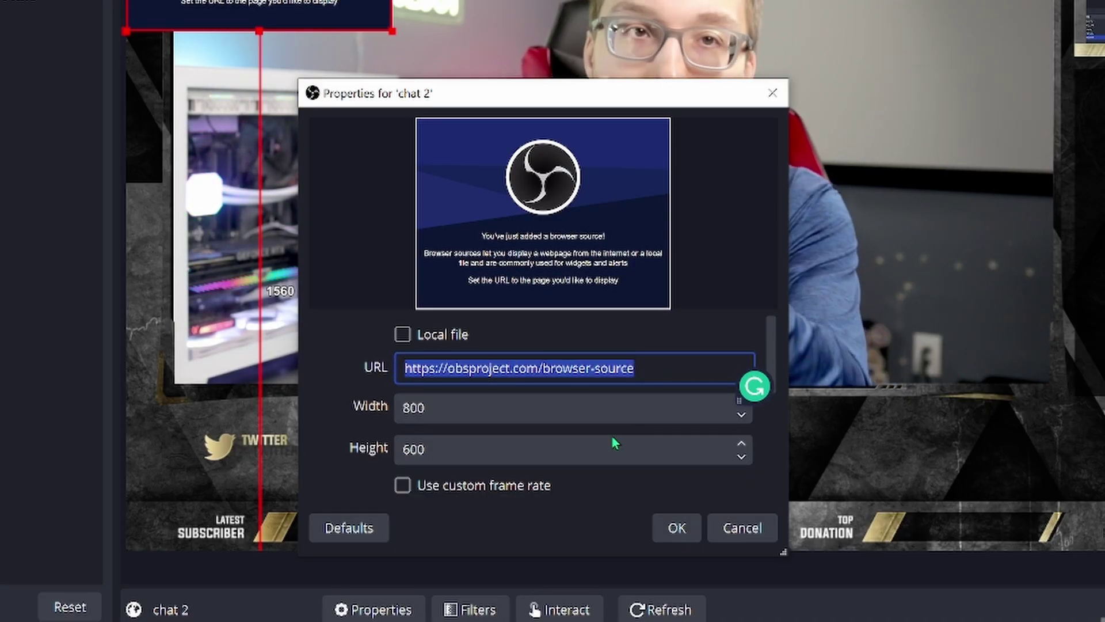
{"action": "scroll", "coordinate": [621, 408], "scroll_direction": "down", "scroll_amount": 8}
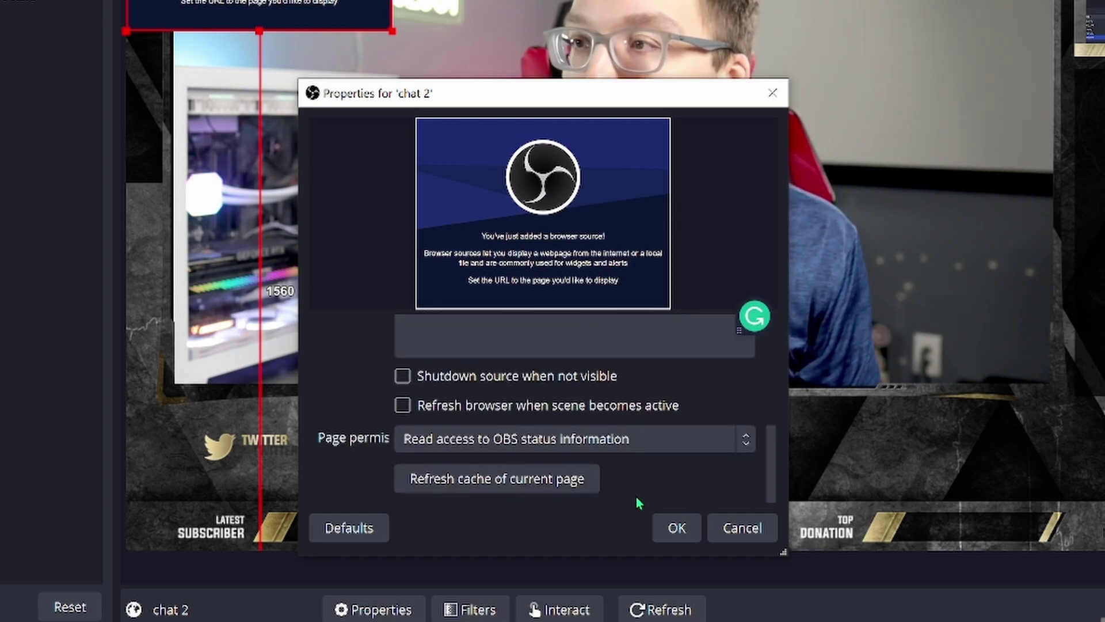
{"action": "scroll", "coordinate": [661, 420], "scroll_direction": "up", "scroll_amount": 8}
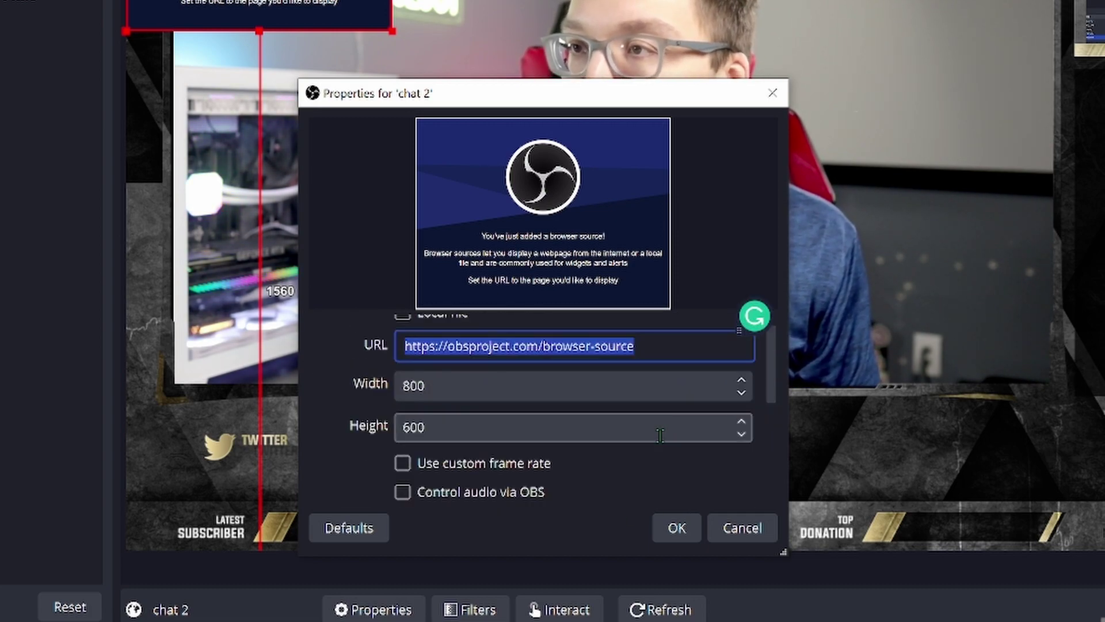
{"action": "left_click", "coordinate": [737, 527]}
{"action": "left_click_drag", "start_coordinate": [437, 124], "coordinate": [887, 272]}
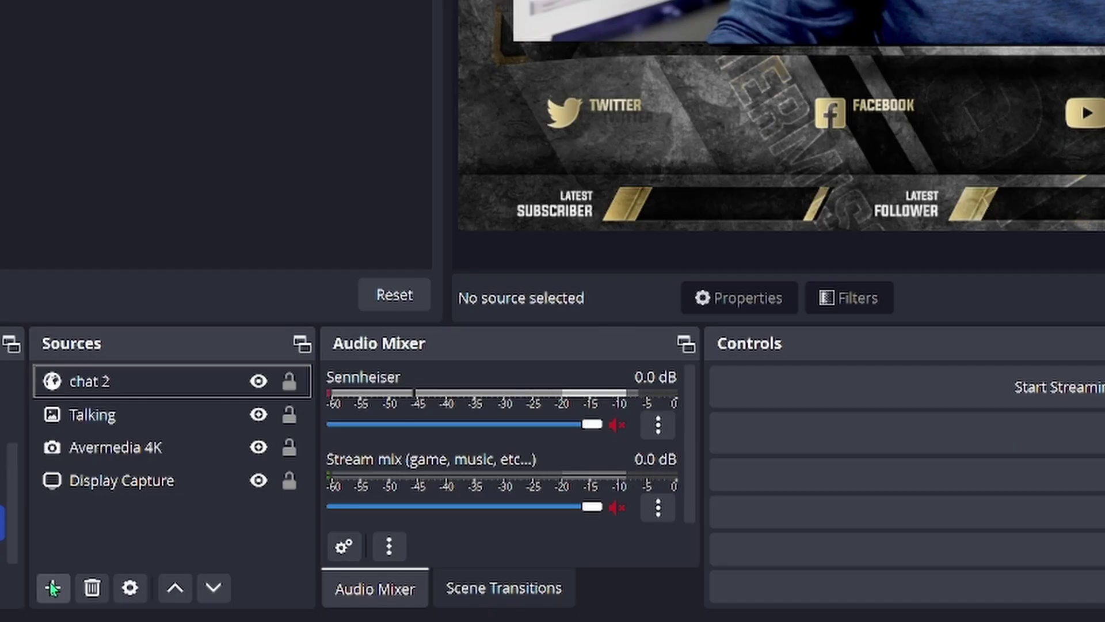
Step: Add a Text (GDI+) source named 'Twitter' displaying the channel's social handle
{"action": "left_click", "coordinate": [47, 587]}
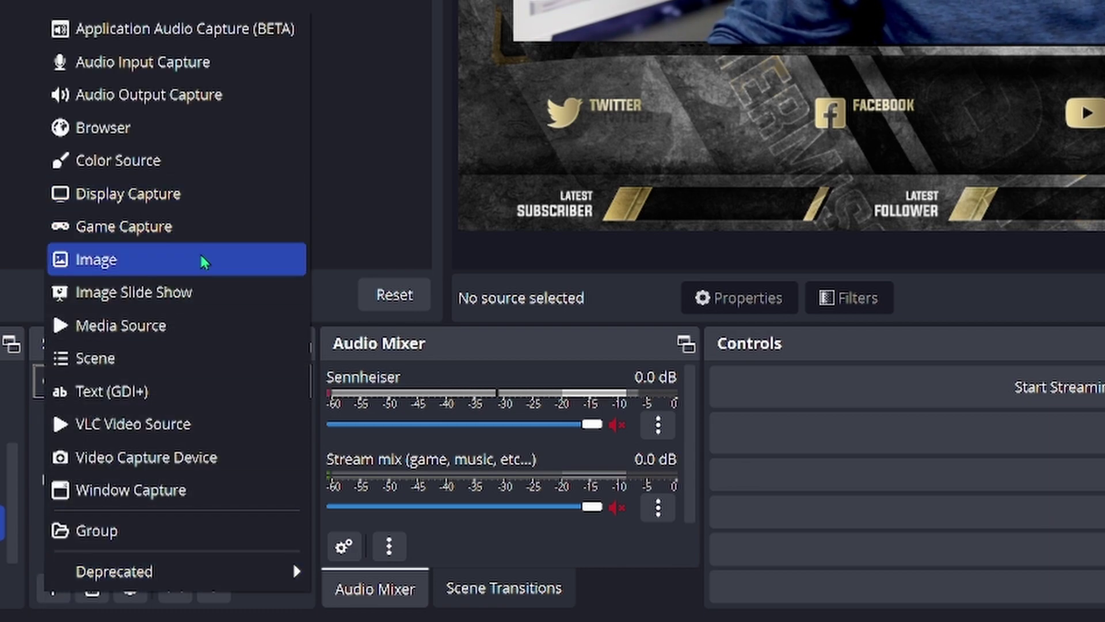
{"action": "left_click", "coordinate": [184, 392]}
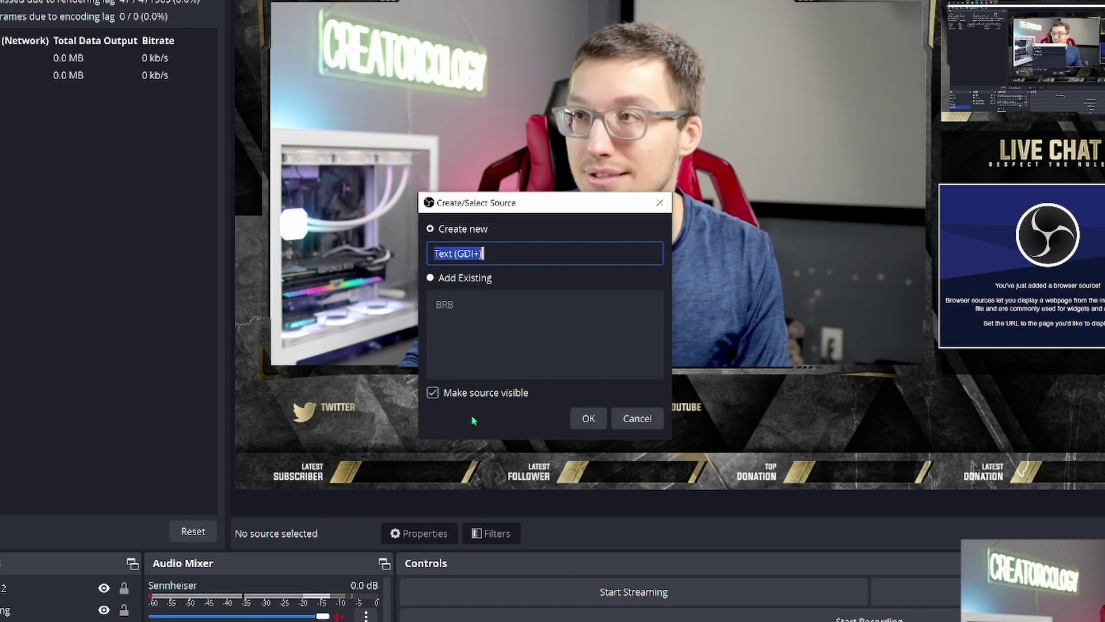
{"action": "key", "text": "BackSpace"}
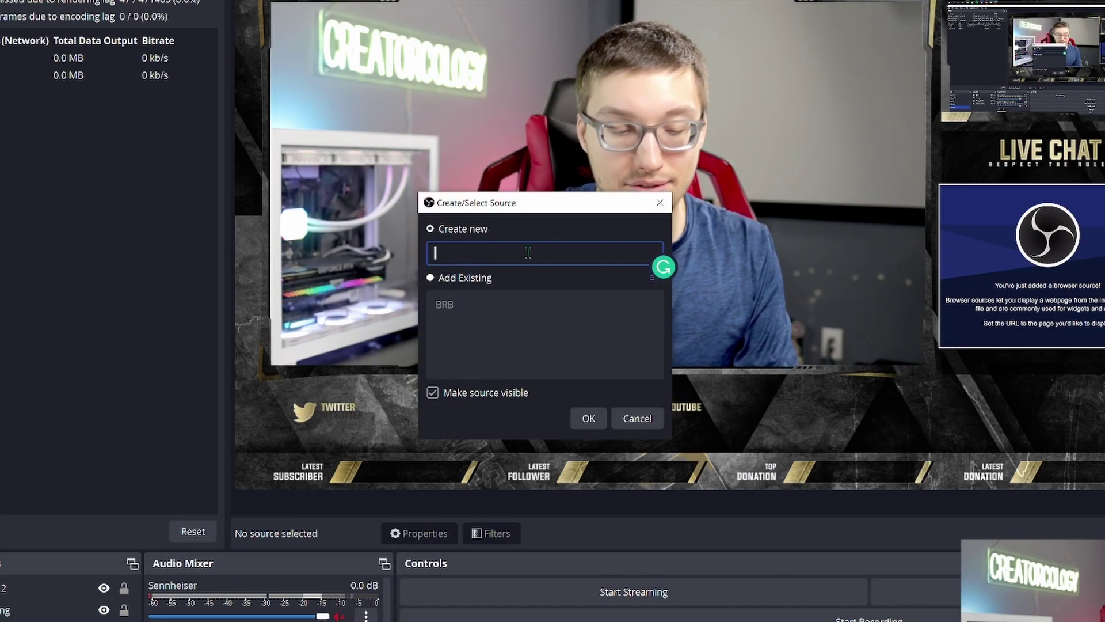
{"action": "type", "text": "Twitter"}
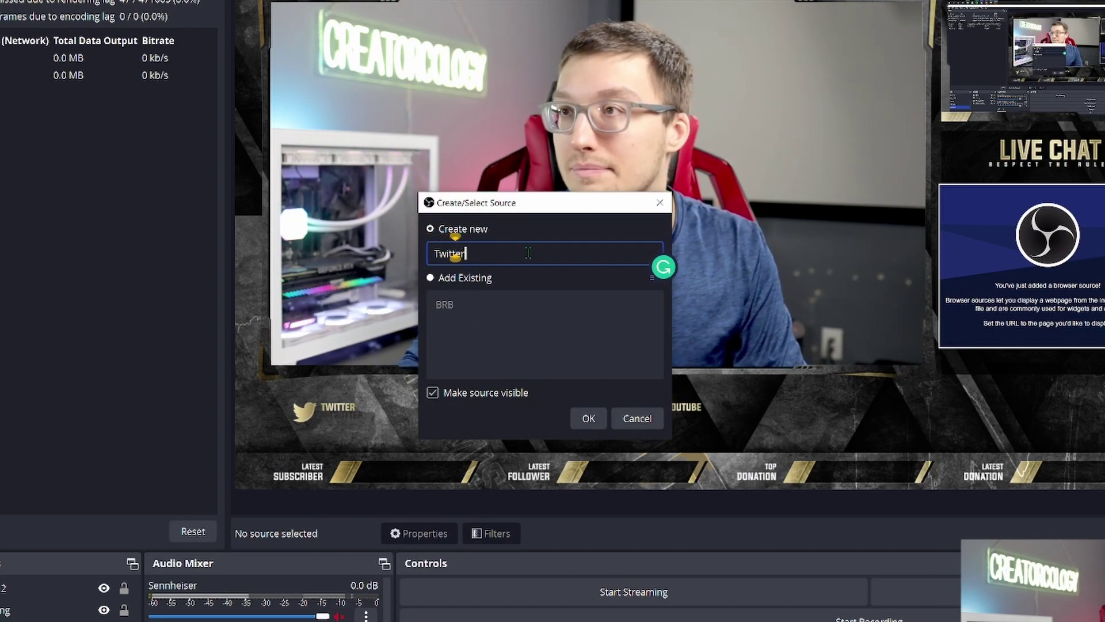
{"action": "key", "text": "Return"}
{"action": "left_click", "coordinate": [520, 386]}
{"action": "type", "text": "@cre"}
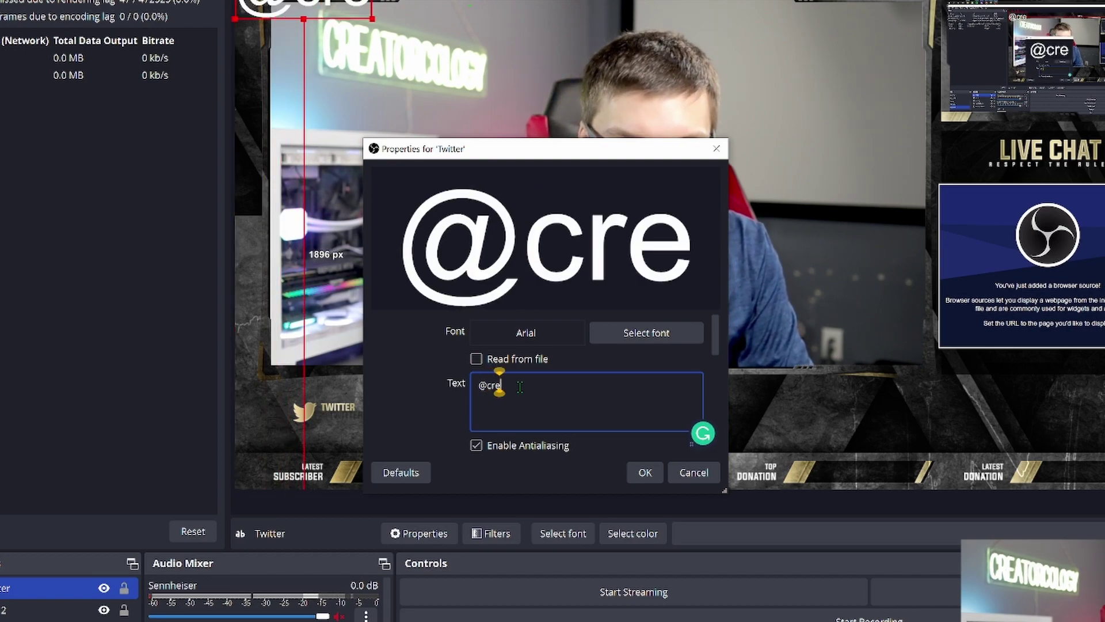
{"action": "type", "text": "atorcology"}
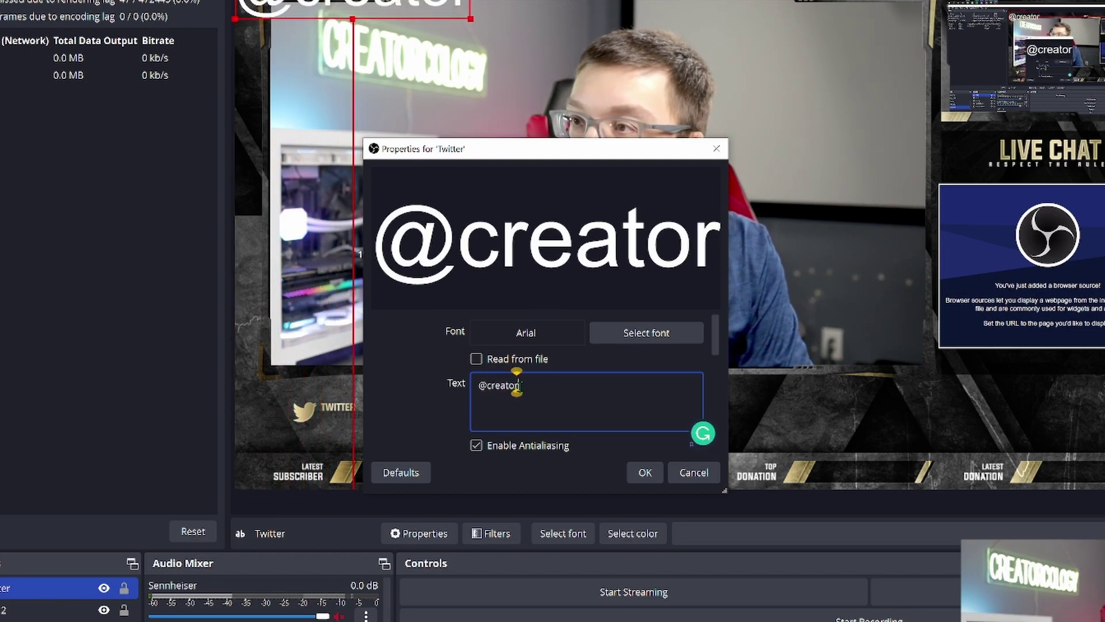
Step: Set the Twitter text font to Bebas at size 48 and keep the changes
{"action": "left_click", "coordinate": [639, 337]}
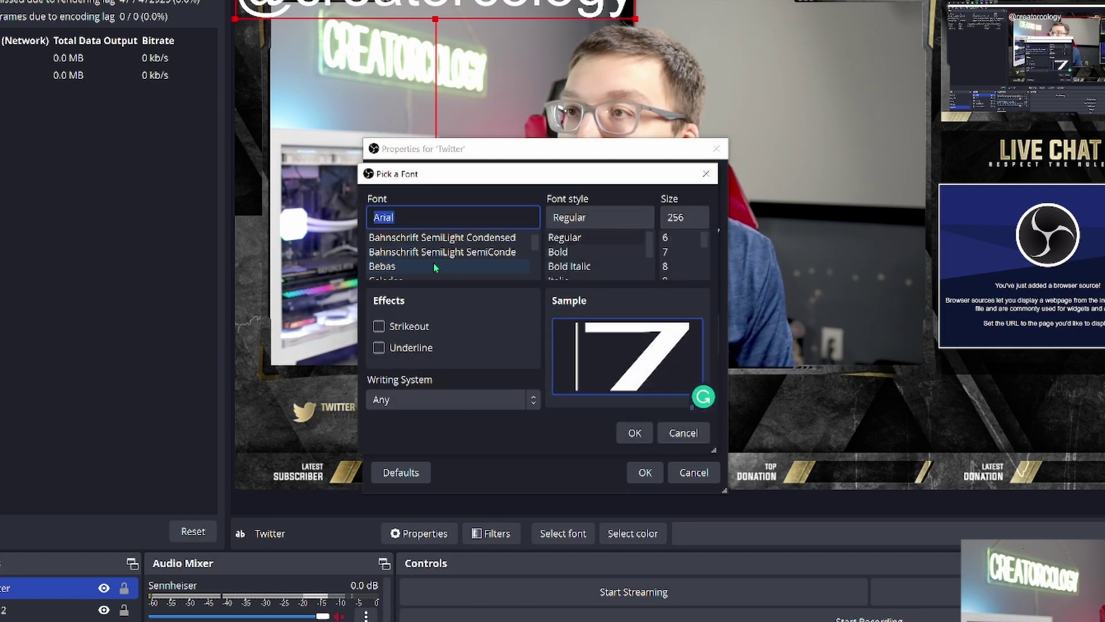
{"action": "left_click", "coordinate": [435, 267]}
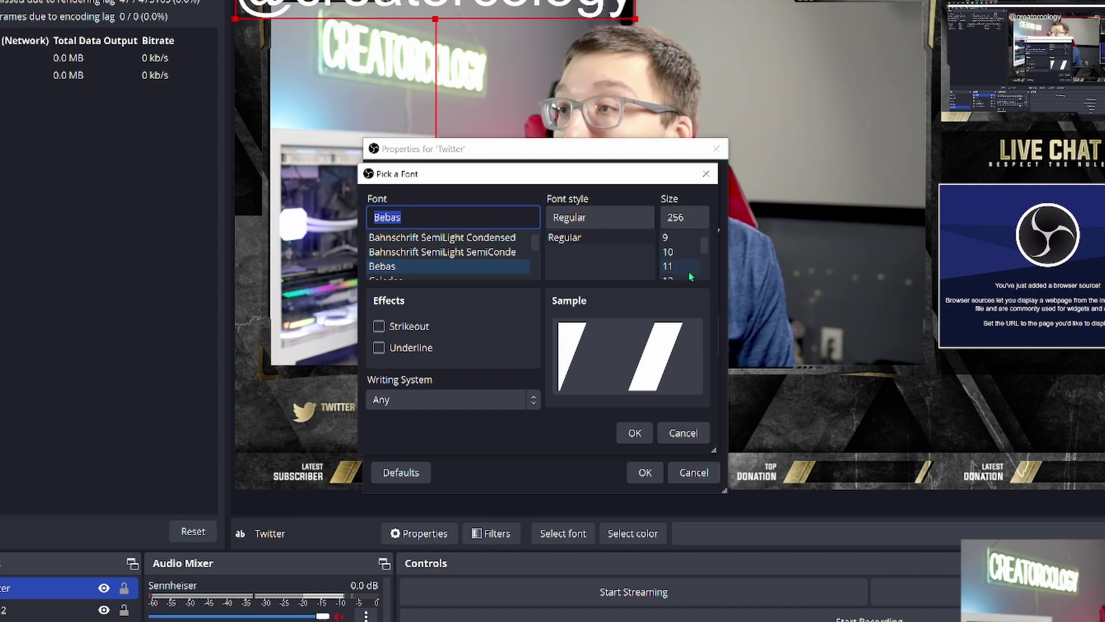
{"action": "scroll", "coordinate": [689, 273], "scroll_direction": "down", "scroll_amount": 1}
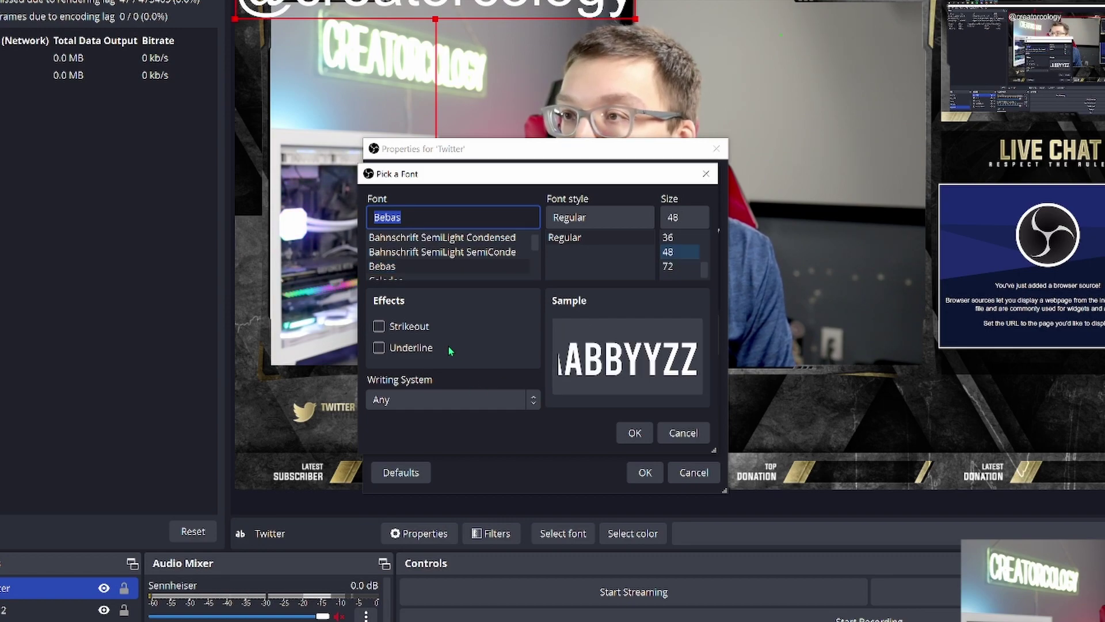
{"action": "left_click", "coordinate": [635, 433]}
{"action": "left_click", "coordinate": [645, 472]}
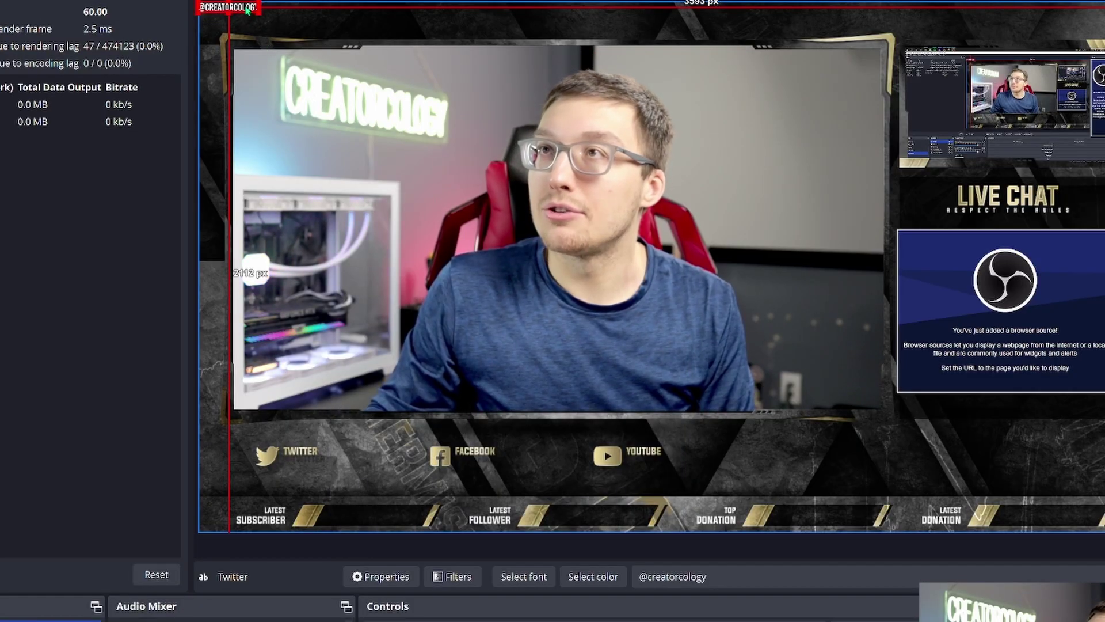
Step: Position the handle text copies under the social labels and delete the extra copy
{"action": "left_click_drag", "start_coordinate": [259, 40], "coordinate": [338, 465]}
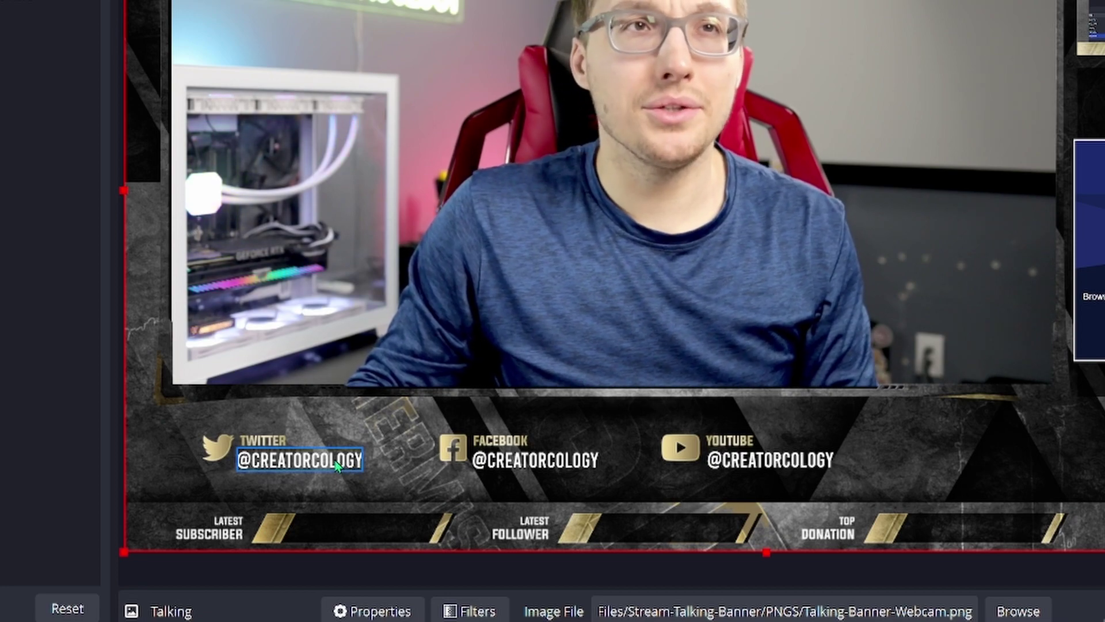
{"action": "left_click", "coordinate": [337, 465]}
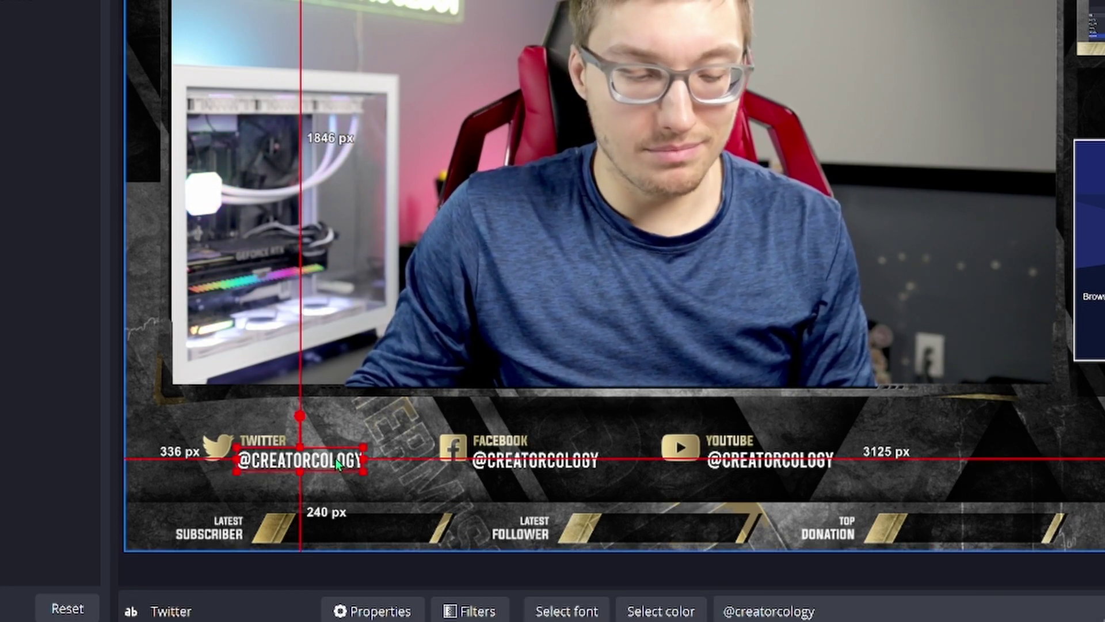
{"action": "left_click", "coordinate": [676, 437]}
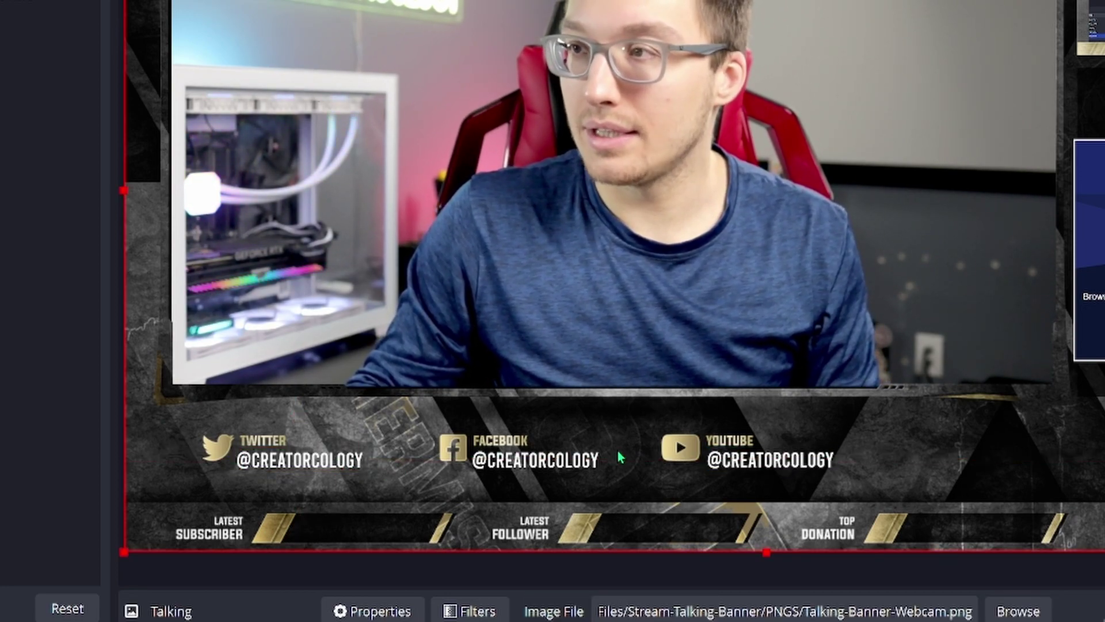
{"action": "left_click", "coordinate": [336, 469]}
{"action": "left_click_drag", "start_coordinate": [337, 469], "coordinate": [627, 427]}
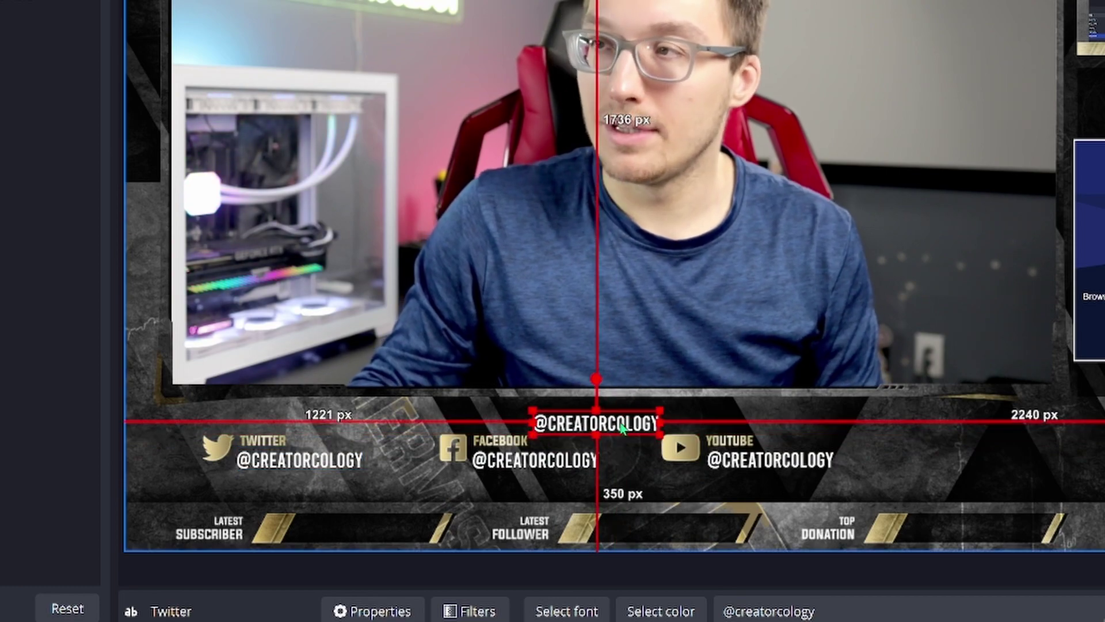
{"action": "key", "text": "Delete"}
{"action": "key", "text": "Return"}
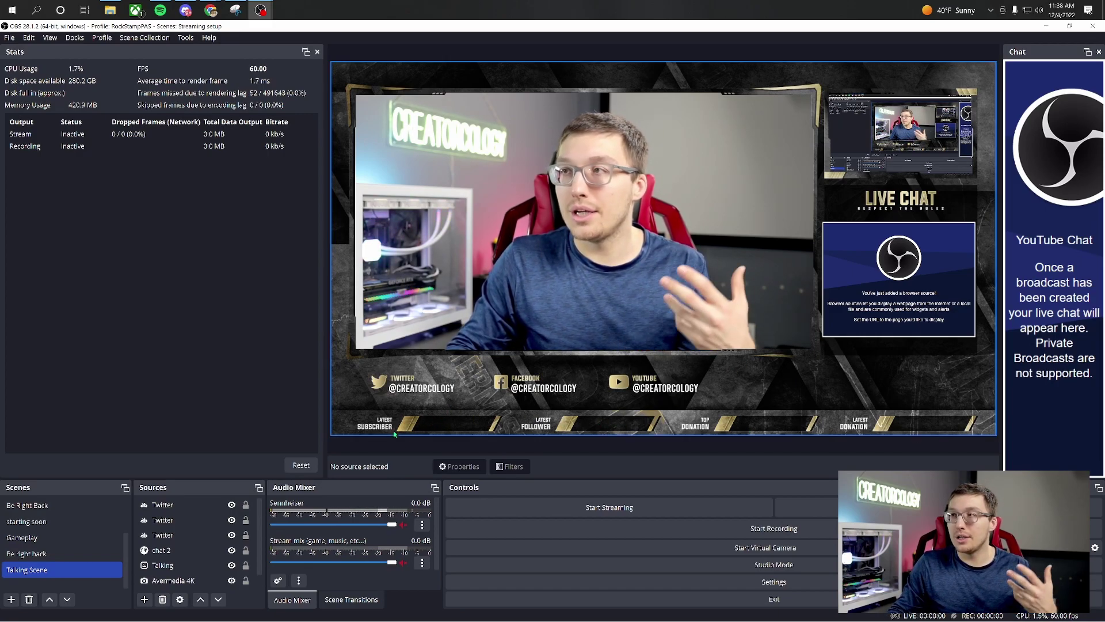
{"action": "left_click", "coordinate": [441, 426]}
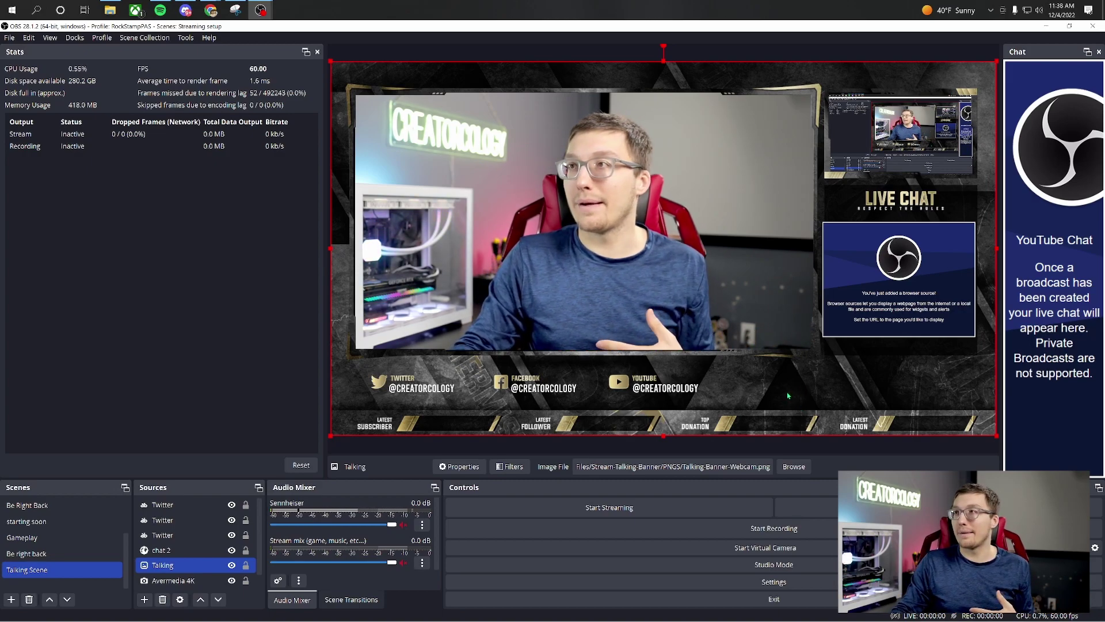
{"action": "left_click", "coordinate": [154, 571], "text": "ctrl"}
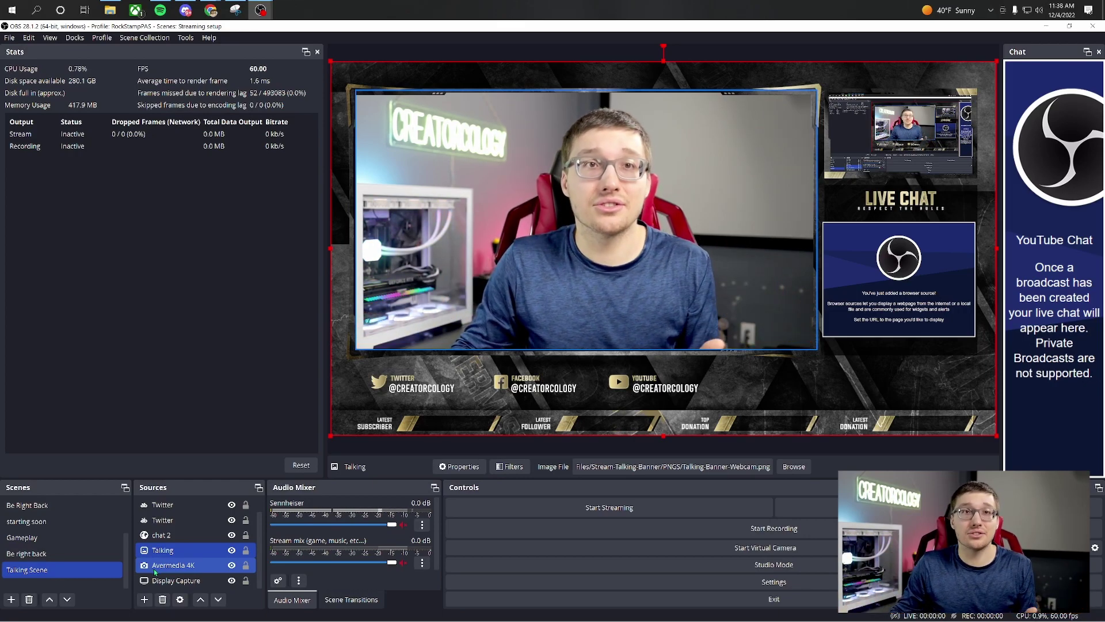
{"action": "left_click", "coordinate": [153, 569], "text": "ctrl"}
Step: Create a new scene named Ending
{"action": "left_click", "coordinate": [20, 593]}
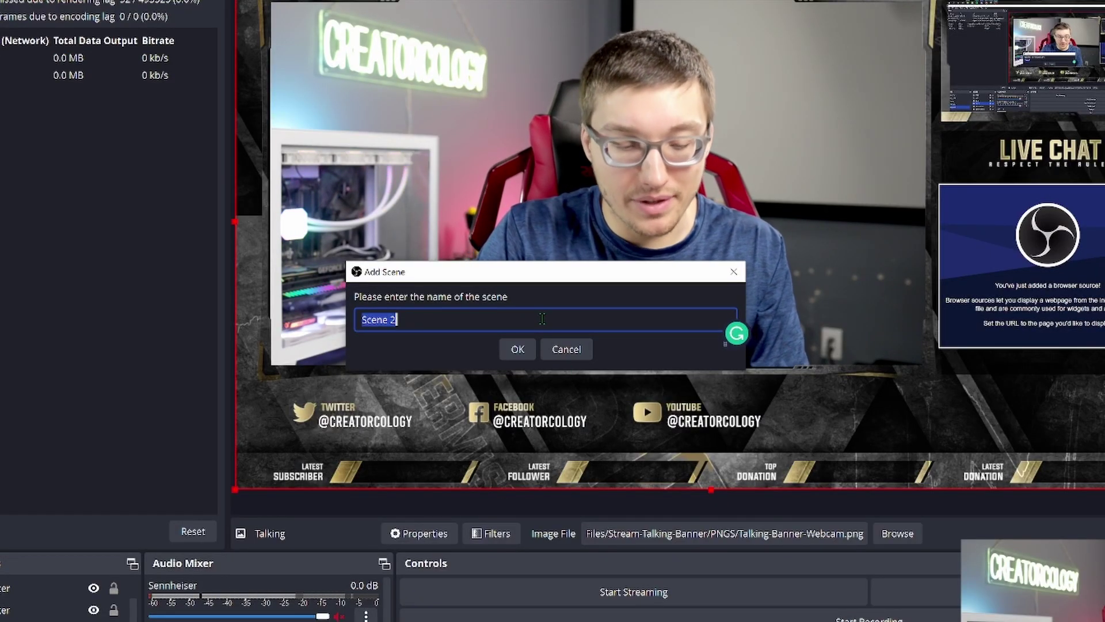
{"action": "type", "text": "Ending"}
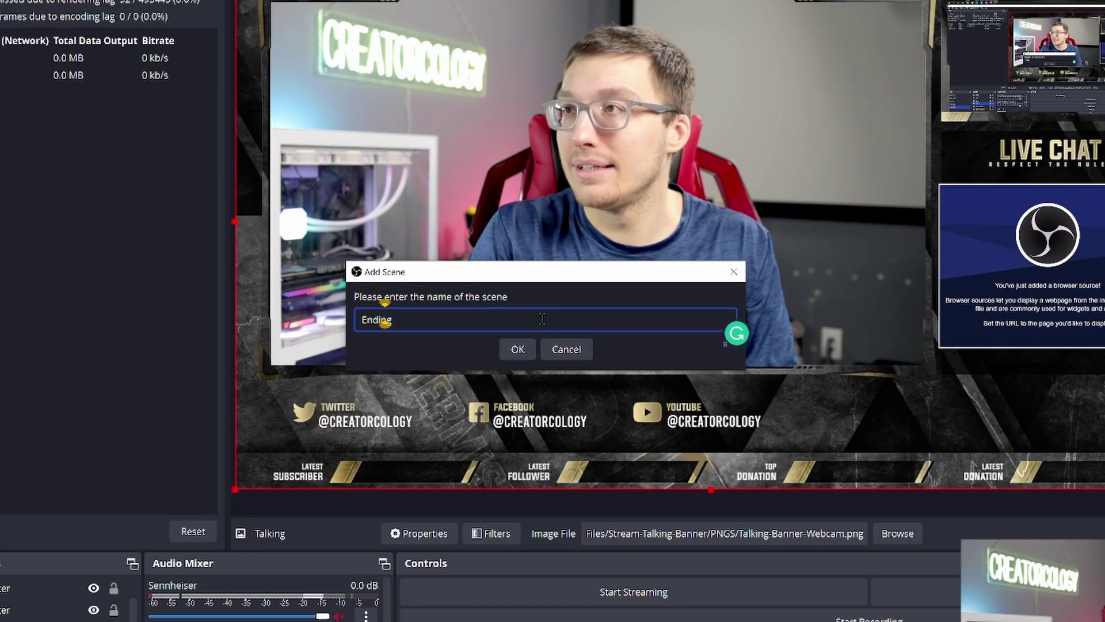
{"action": "key", "text": "Return"}
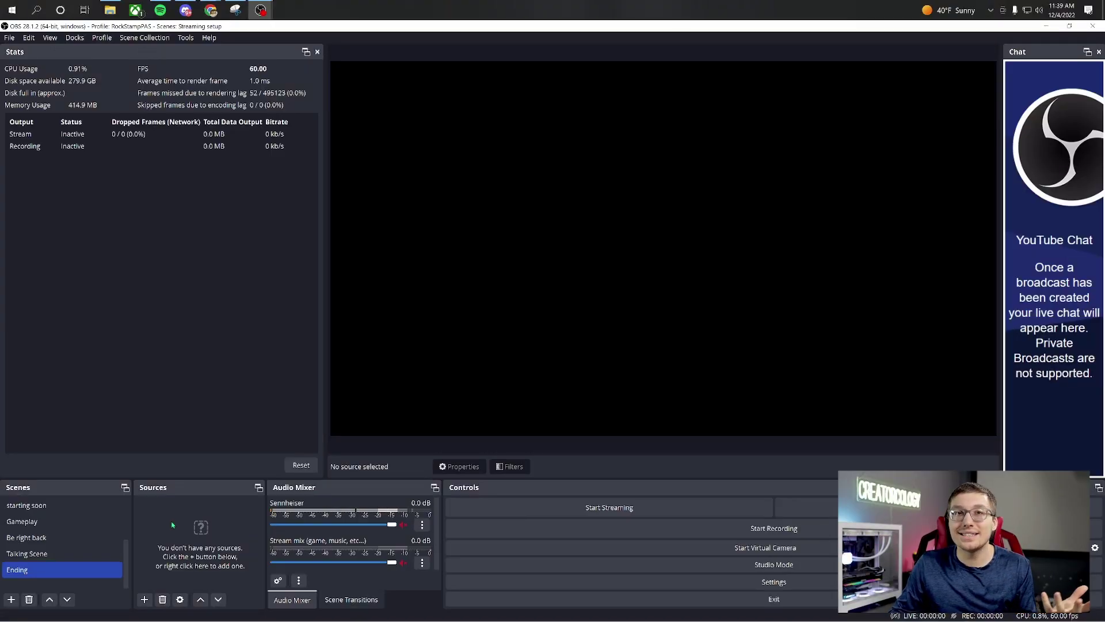
Step: Add an image source named ending showing Ending-Banner.png, fitted to the whole canvas
{"action": "left_click", "coordinate": [144, 600]}
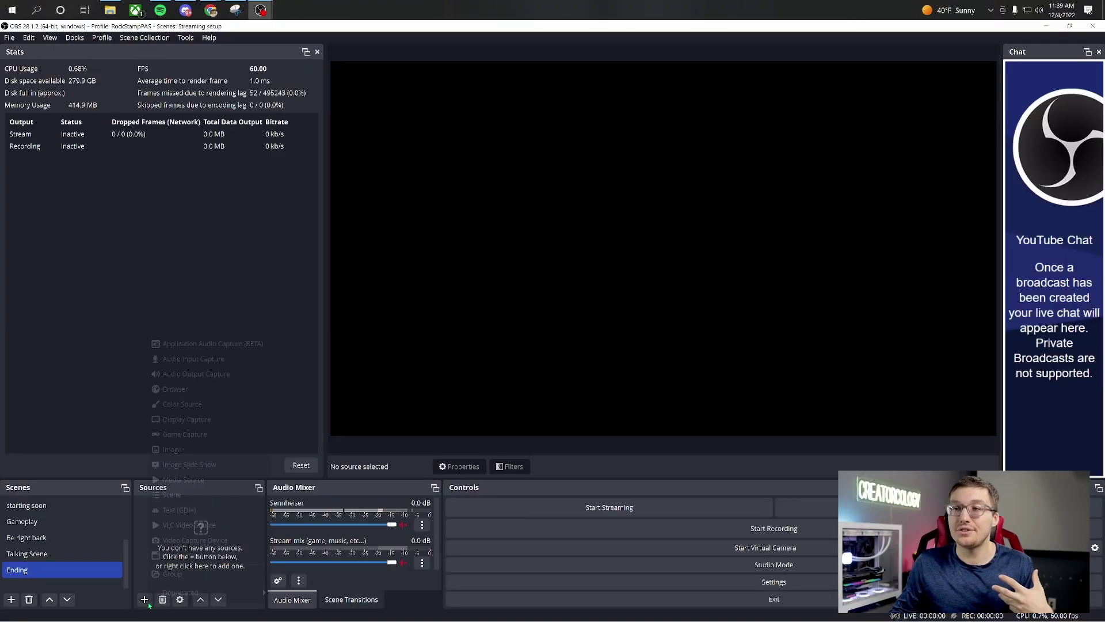
{"action": "left_click", "coordinate": [210, 459]}
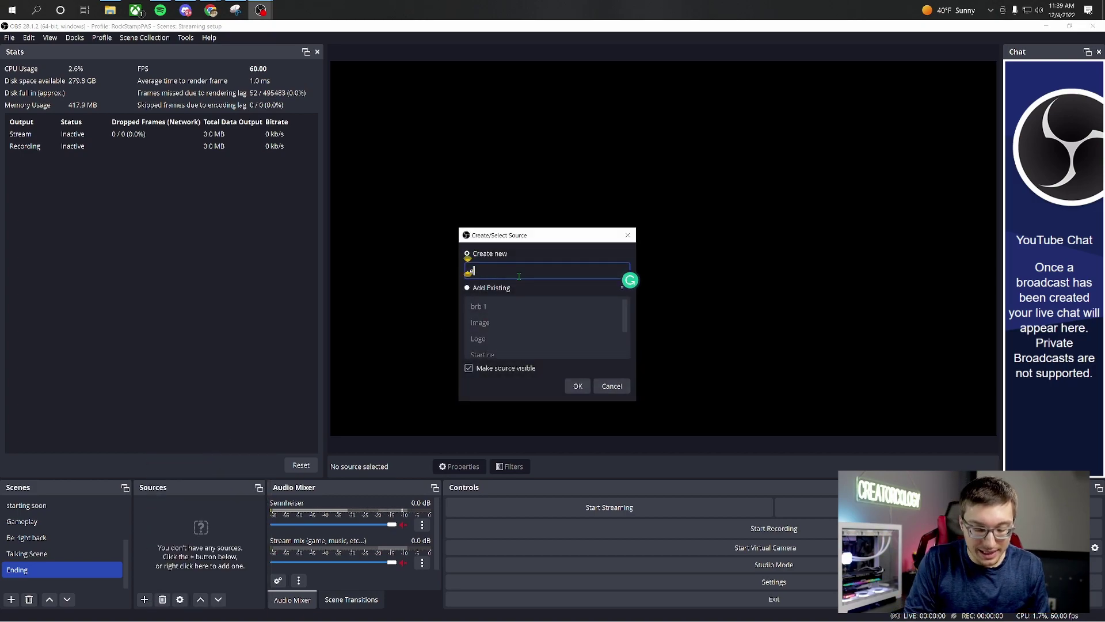
{"action": "type", "text": "ending"}
{"action": "key", "text": "Return"}
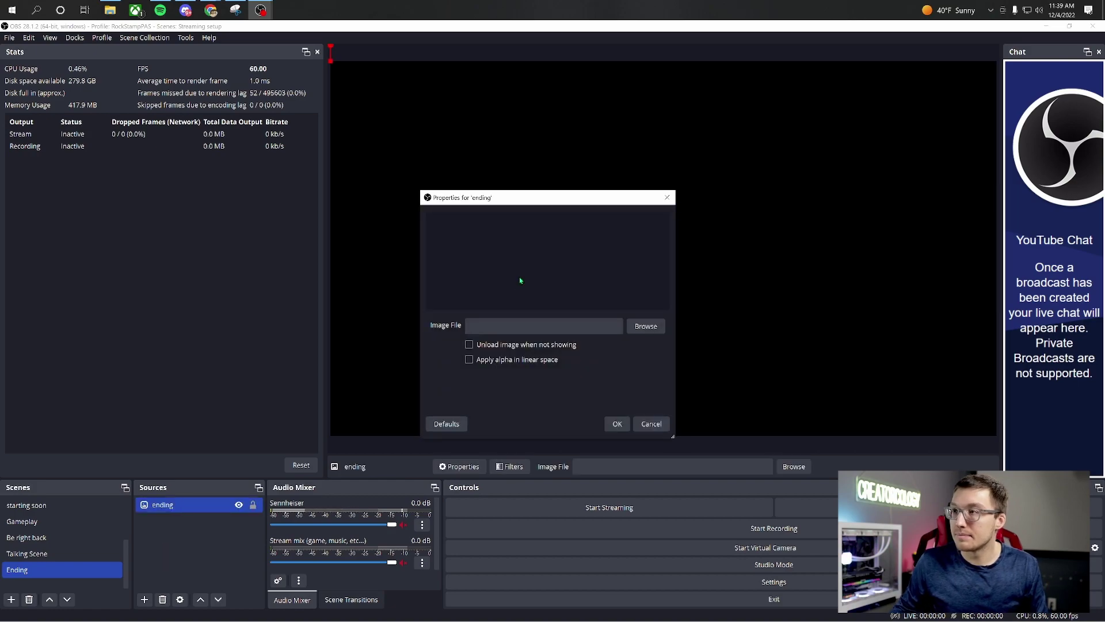
{"action": "left_click", "coordinate": [647, 325]}
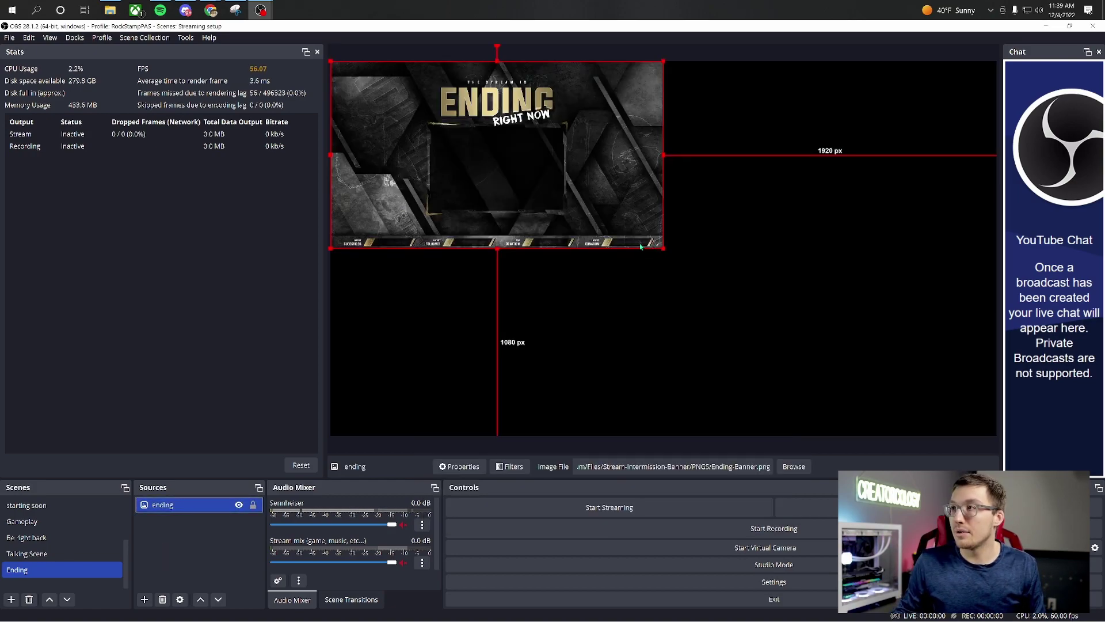
{"action": "right_click", "coordinate": [570, 178]}
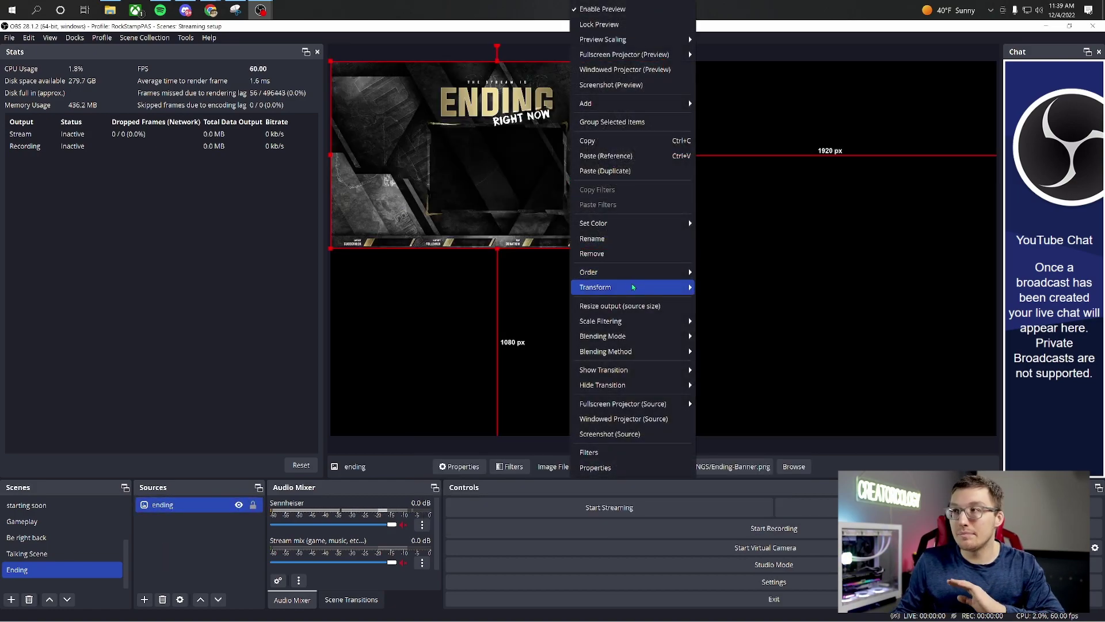
{"action": "mouse_move", "coordinate": [633, 287]}
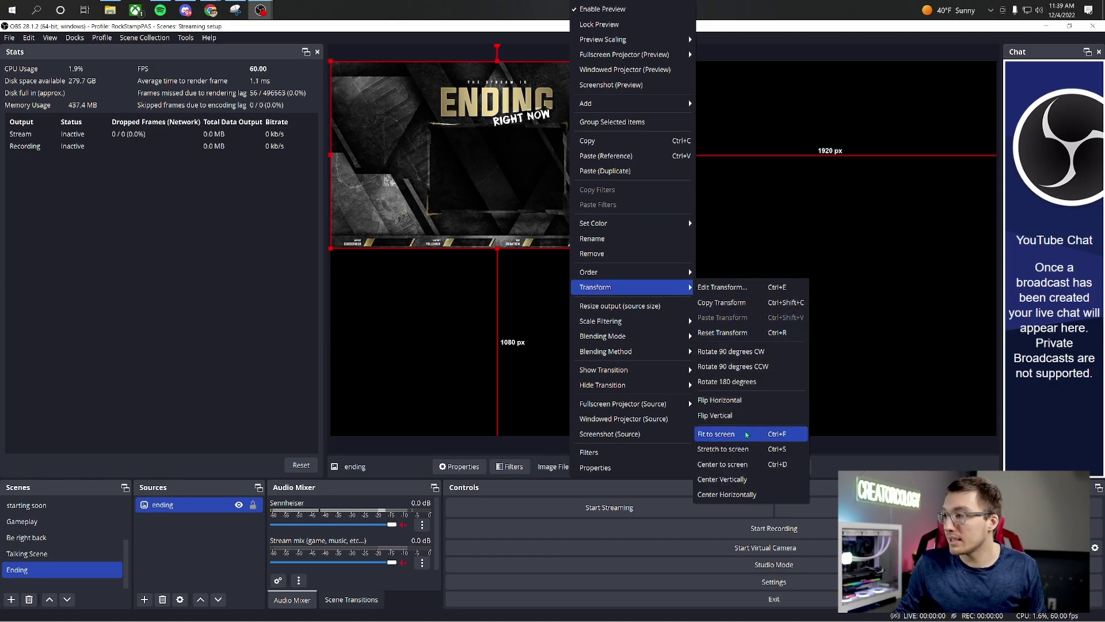
{"action": "left_click", "coordinate": [756, 440]}
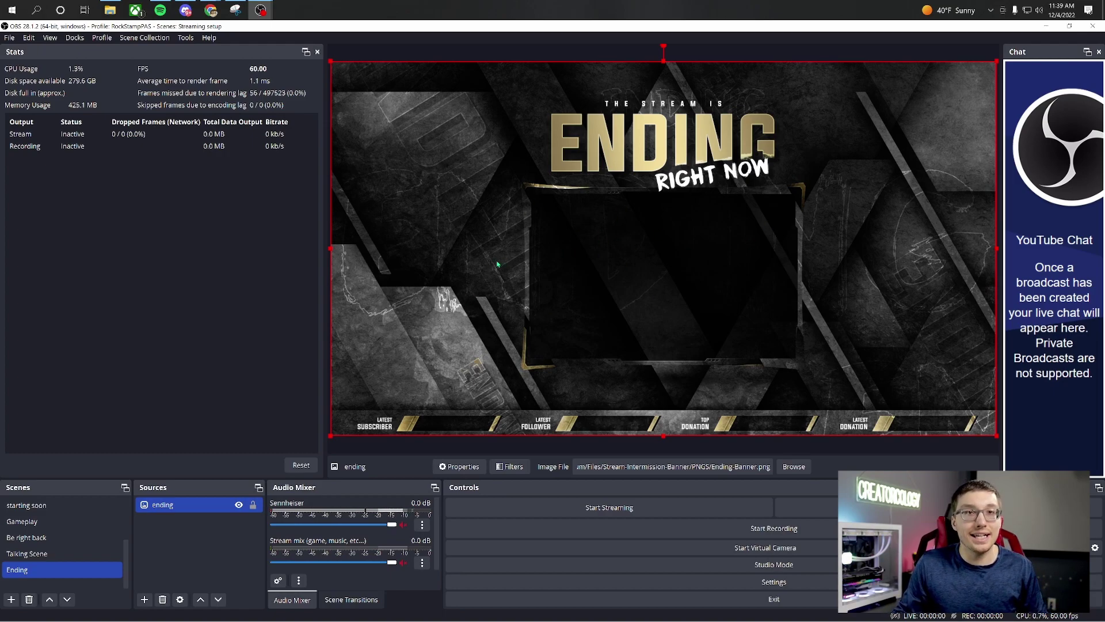
Step: Preview the Talking Scene, Be right back and Gameplay scenes in turn, ending on Ending
{"action": "left_click", "coordinate": [219, 529]}
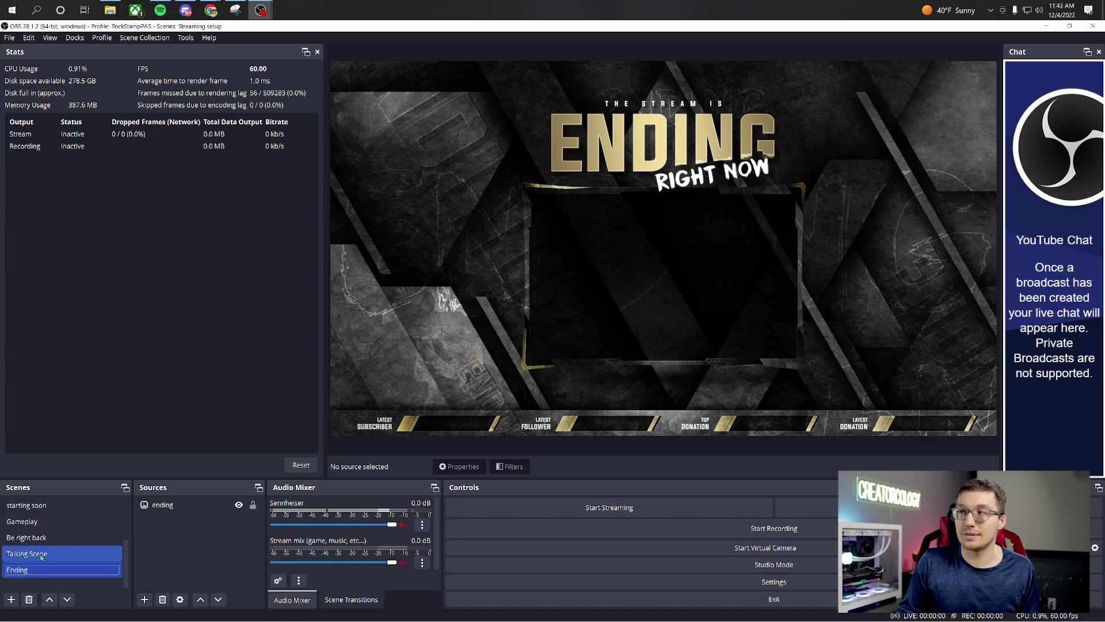
{"action": "left_click", "coordinate": [41, 557]}
{"action": "left_click", "coordinate": [49, 539]}
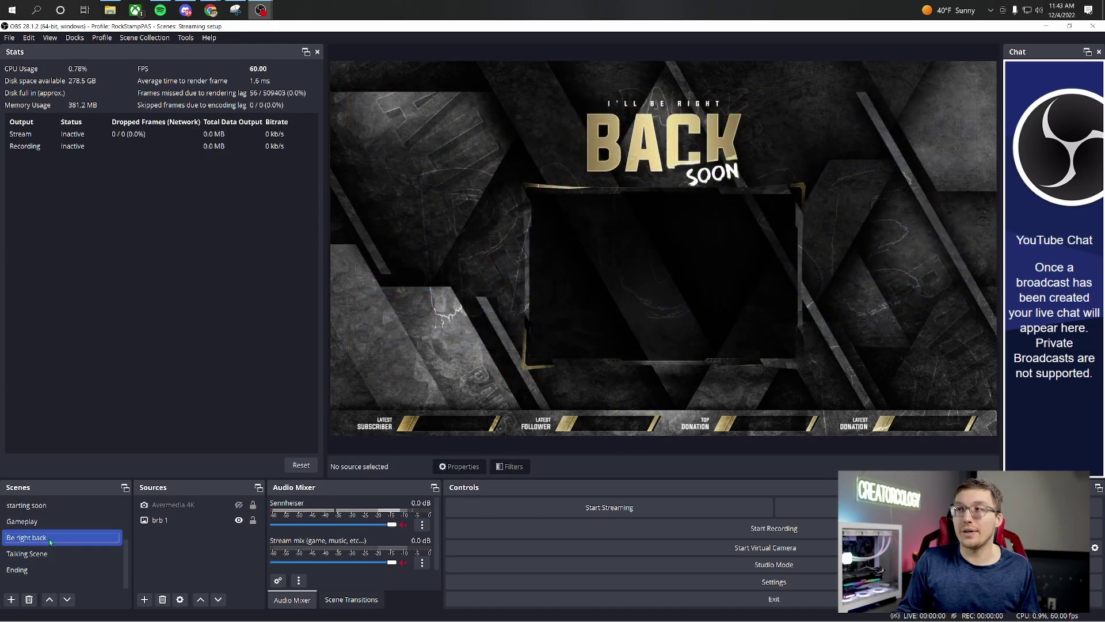
{"action": "left_click", "coordinate": [54, 524]}
{"action": "left_click", "coordinate": [51, 538]}
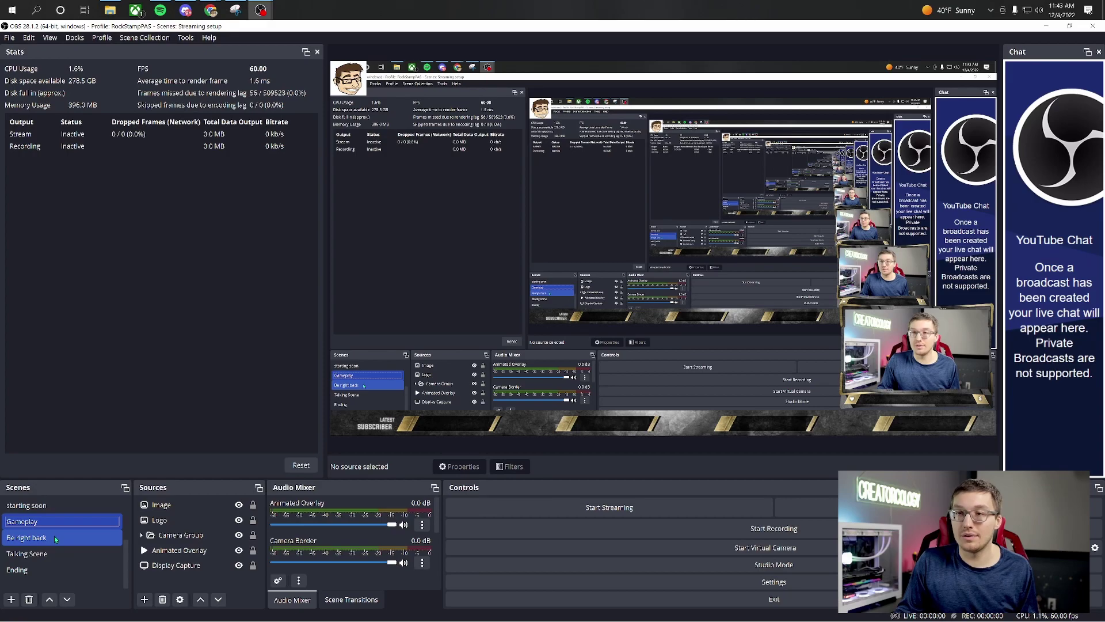
{"action": "left_click", "coordinate": [47, 555]}
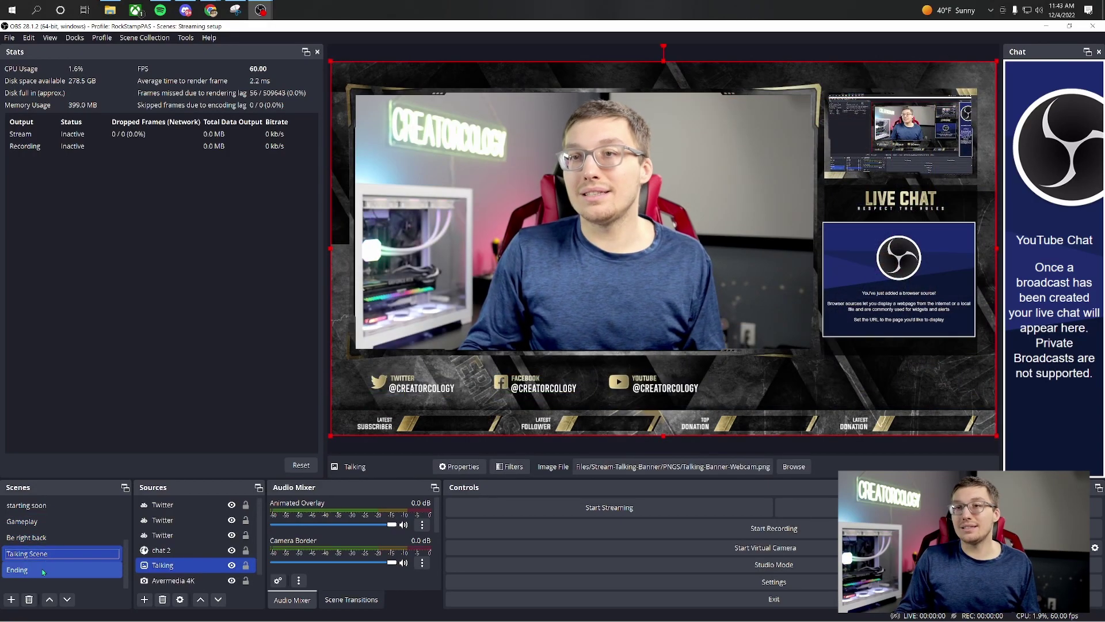
{"action": "left_click", "coordinate": [46, 568]}
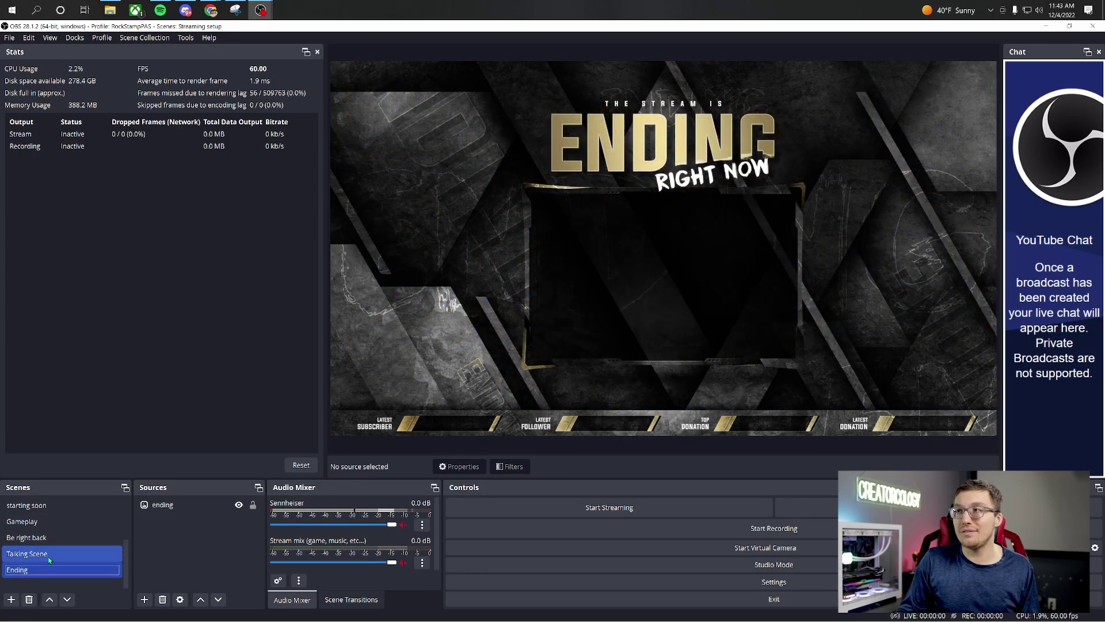
{"action": "left_click", "coordinate": [49, 556]}
{"action": "left_click", "coordinate": [58, 542]}
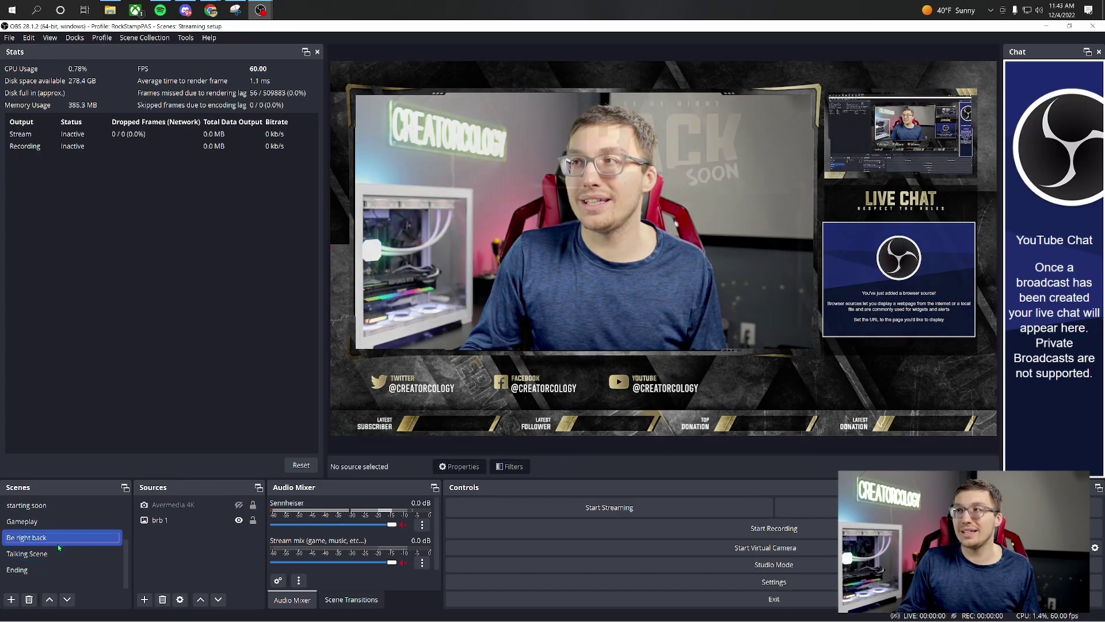
{"action": "left_click", "coordinate": [59, 522]}
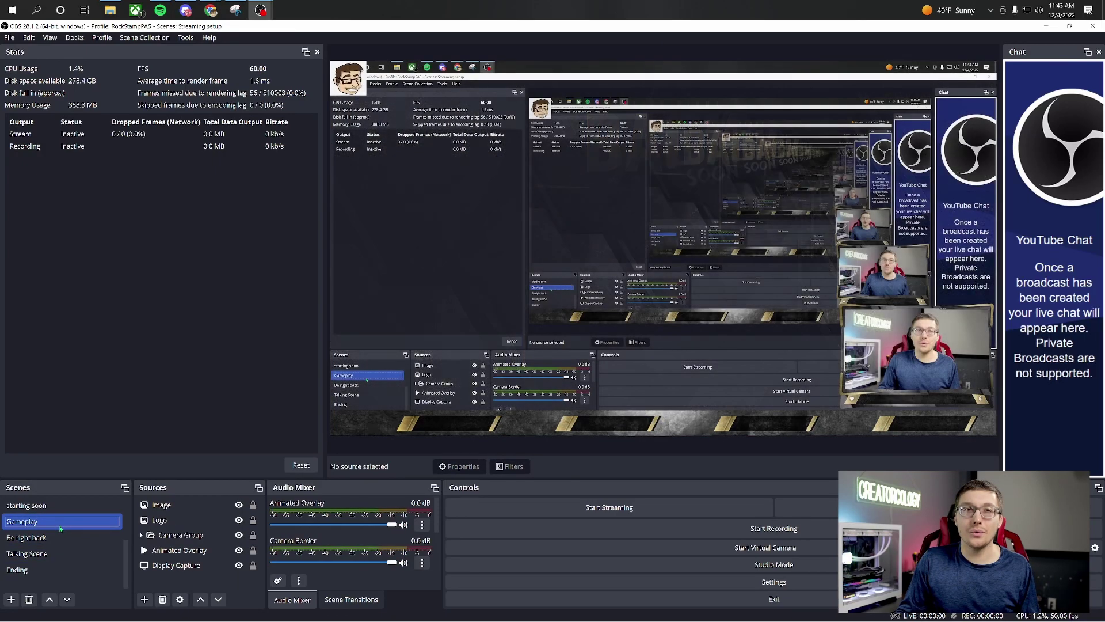
{"action": "left_click", "coordinate": [46, 569]}
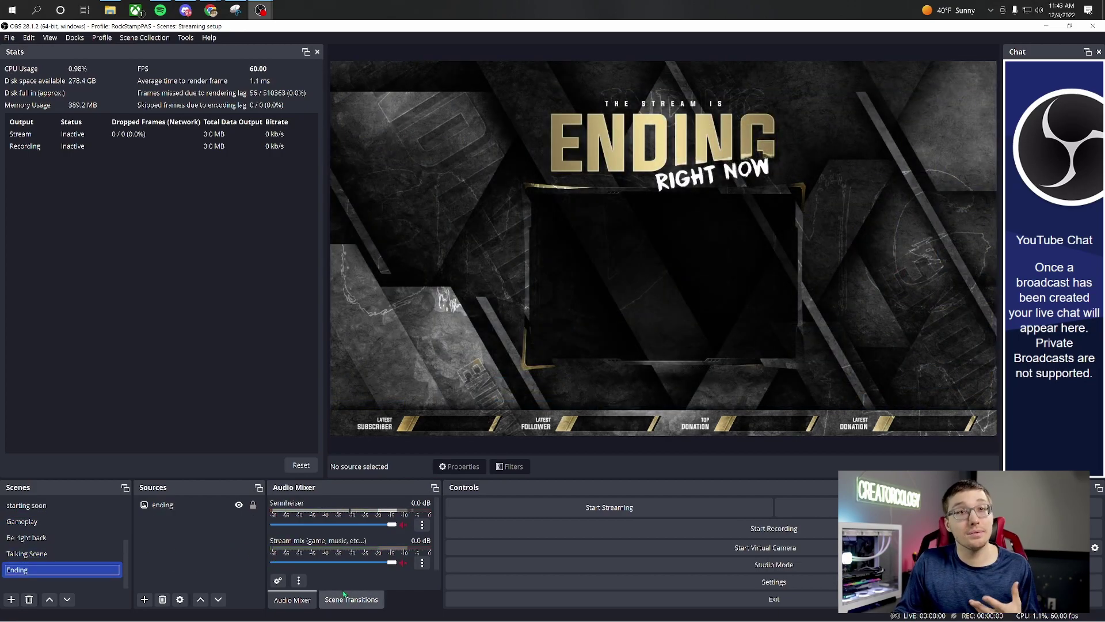
Step: Add a transition named Stinger using heavy-transition.webm as its video file
{"action": "left_click", "coordinate": [367, 602]}
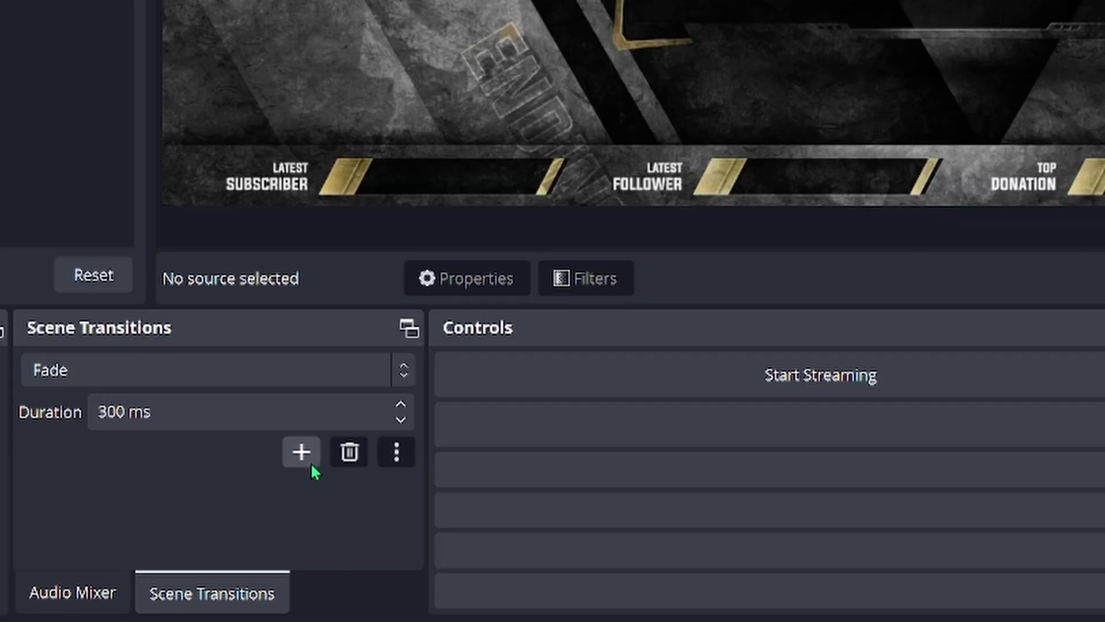
{"action": "left_click", "coordinate": [311, 466]}
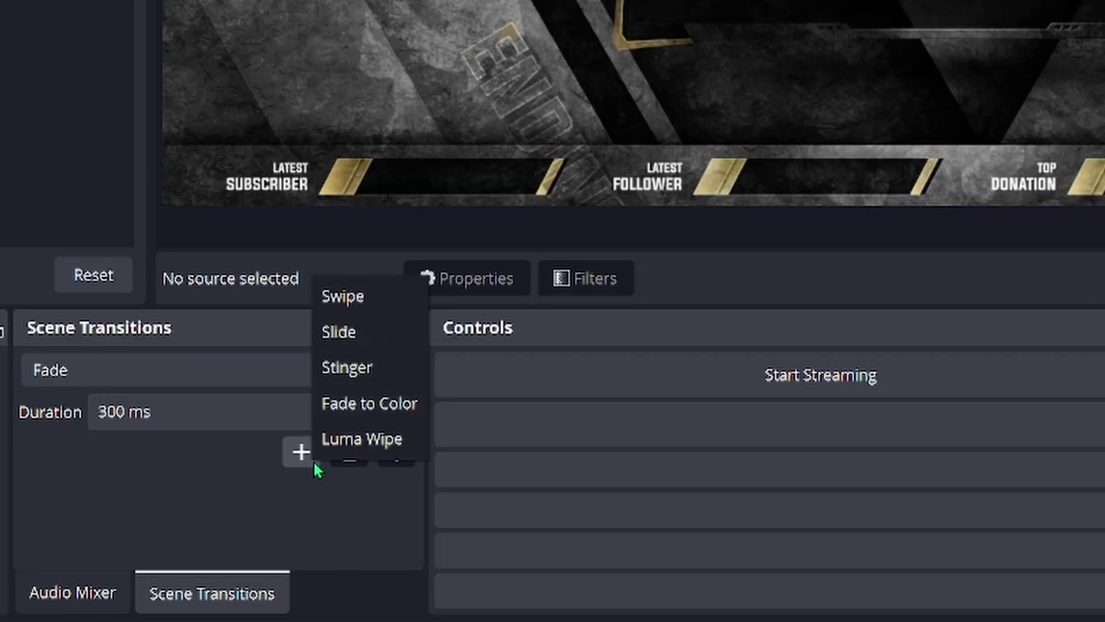
{"action": "left_click", "coordinate": [399, 368]}
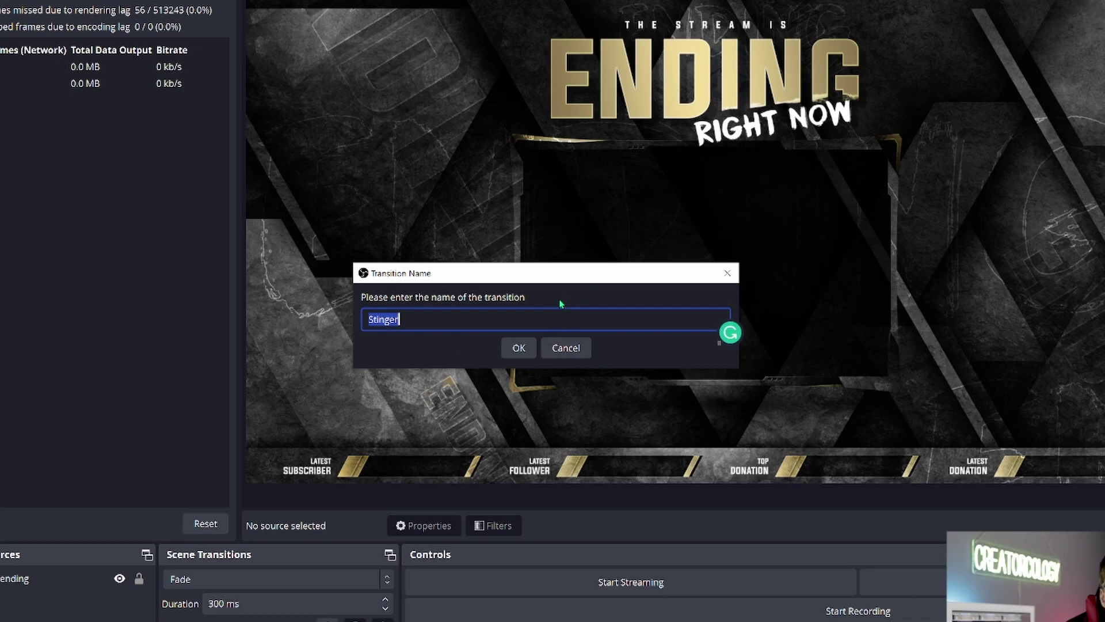
{"action": "left_click", "coordinate": [519, 349]}
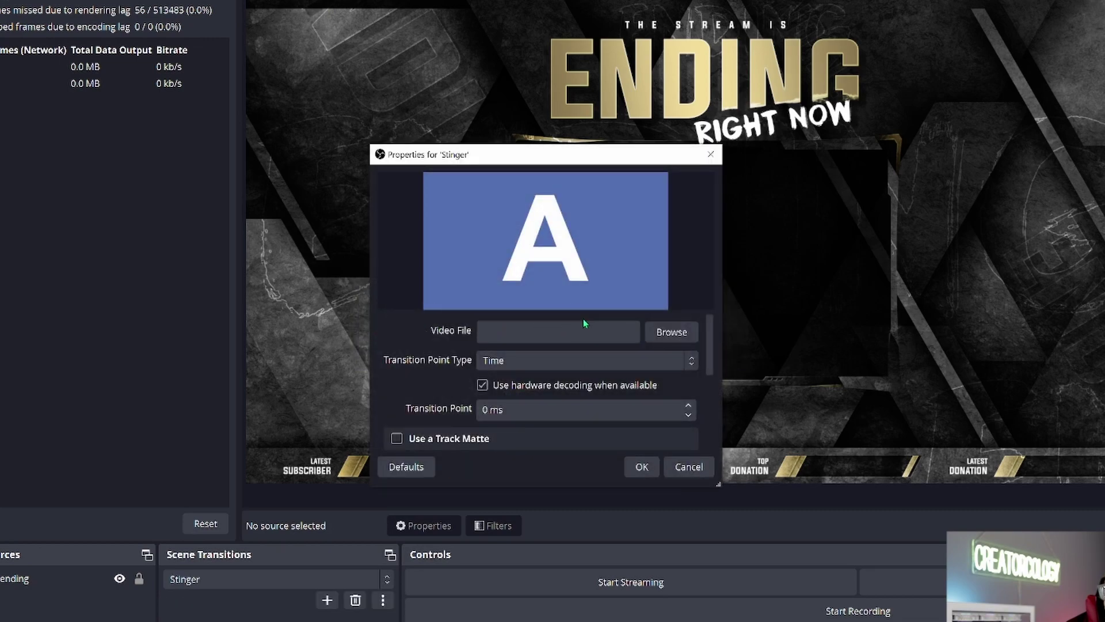
{"action": "left_click", "coordinate": [668, 335]}
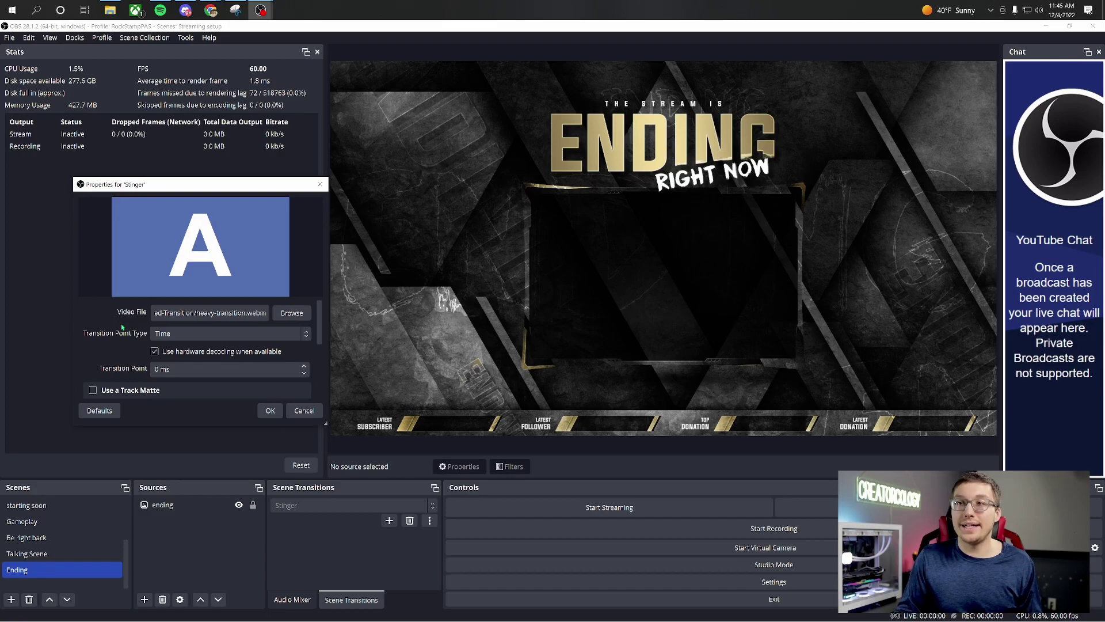
{"action": "scroll", "coordinate": [118, 320], "scroll_direction": "down", "scroll_amount": 5}
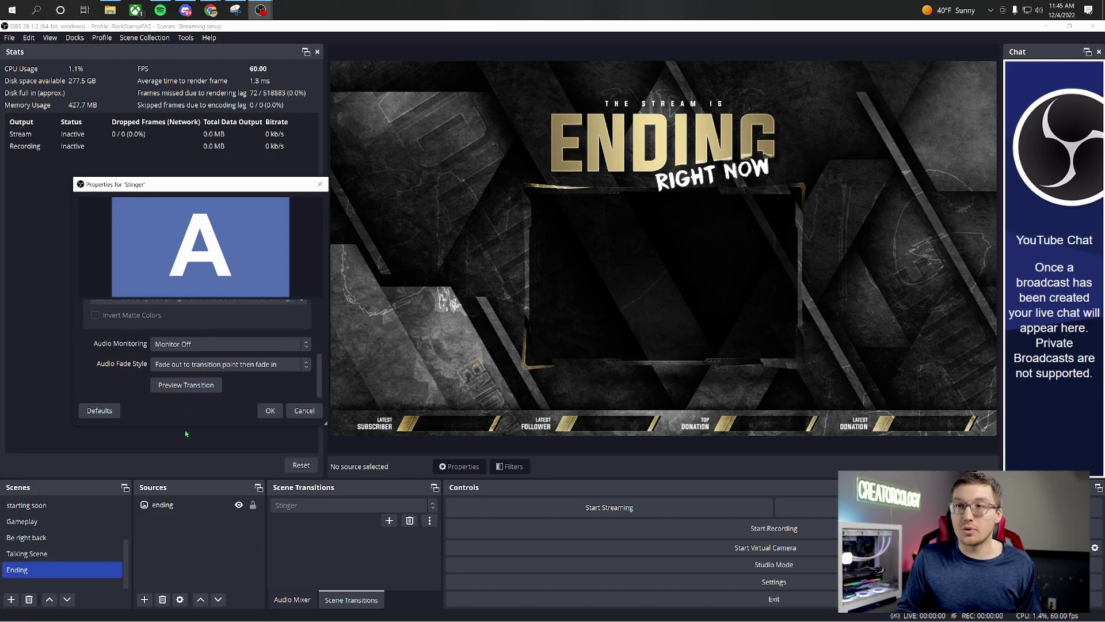
{"action": "left_click_drag", "start_coordinate": [182, 426], "coordinate": [183, 479]}
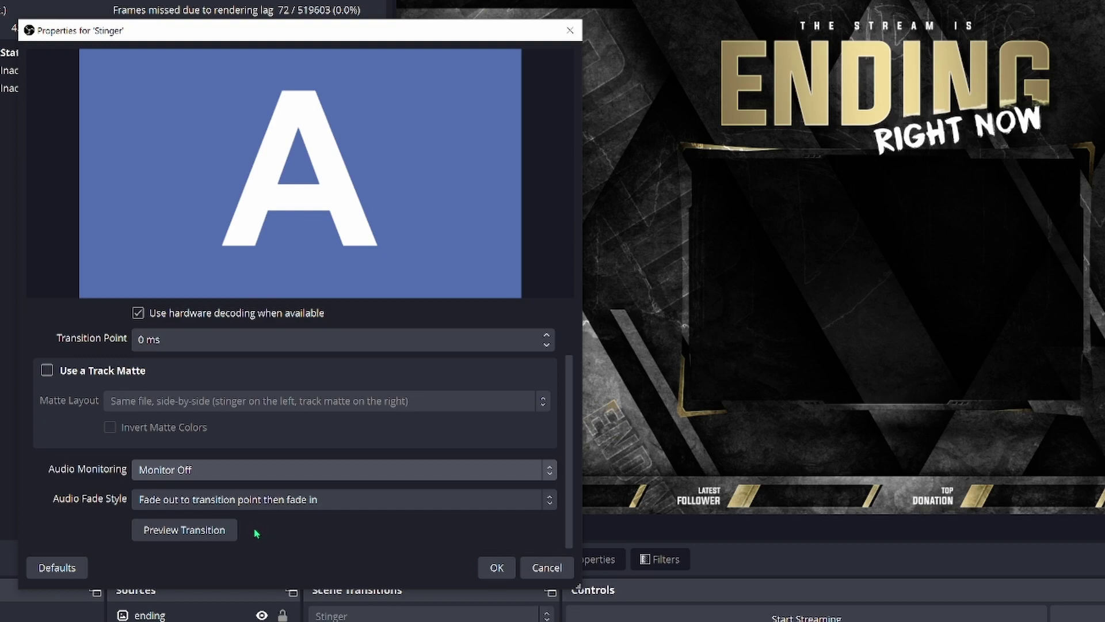
Step: Preview the stinger, set its transition point to 1000 ms, and preview again
{"action": "left_click", "coordinate": [223, 531]}
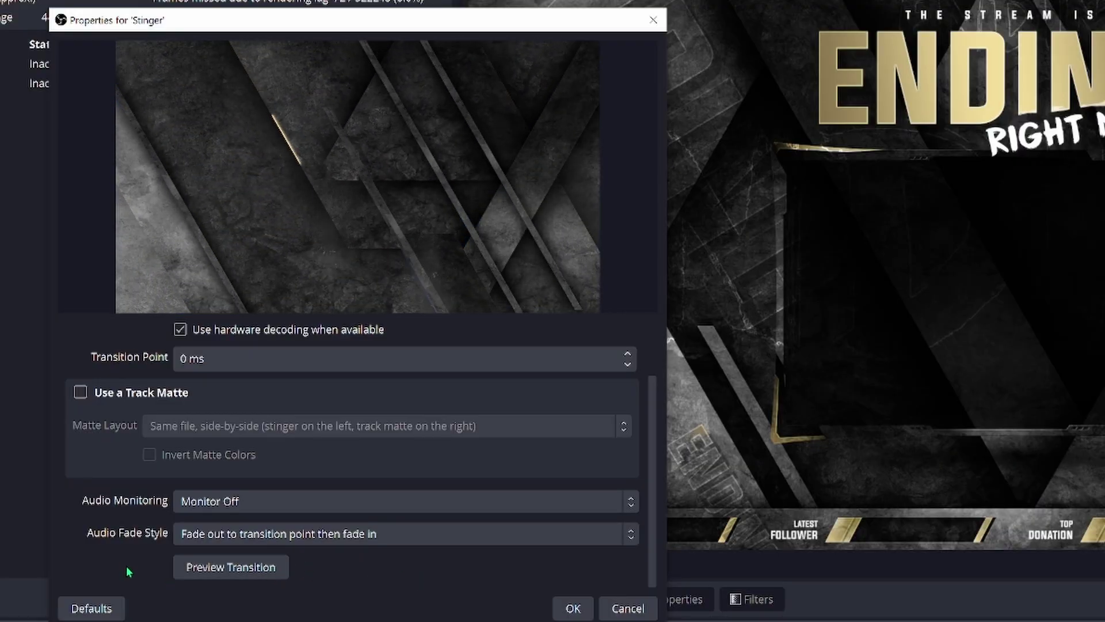
{"action": "scroll", "coordinate": [126, 566], "scroll_direction": "up", "scroll_amount": 2}
{"action": "left_click", "coordinate": [199, 429]}
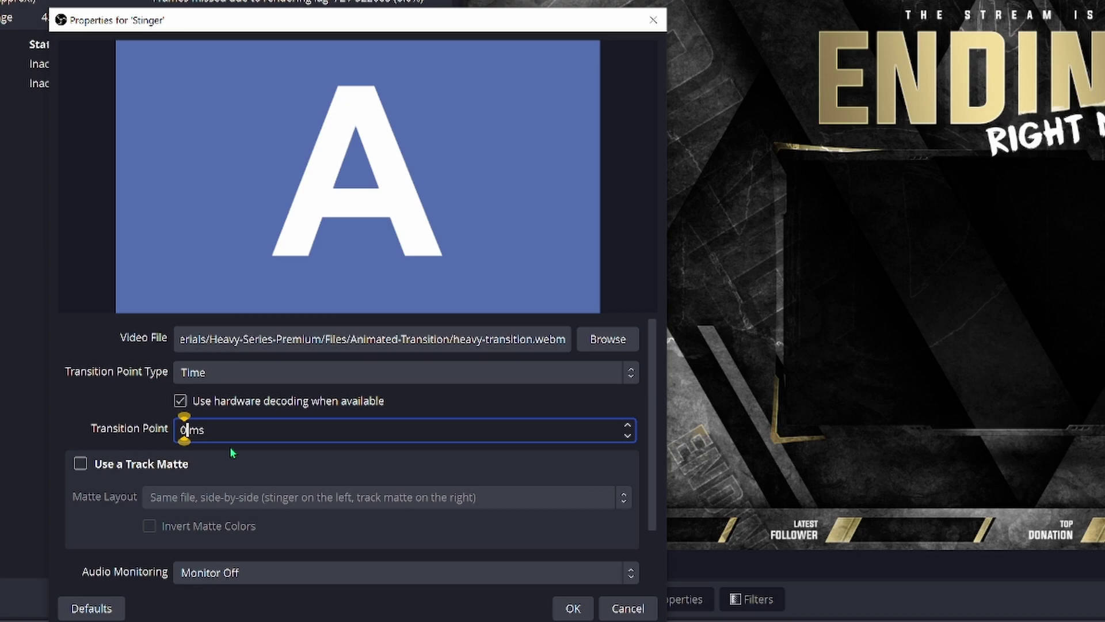
{"action": "key", "text": "BackSpace"}
{"action": "type", "text": "1000"}
{"action": "left_click", "coordinate": [110, 426]}
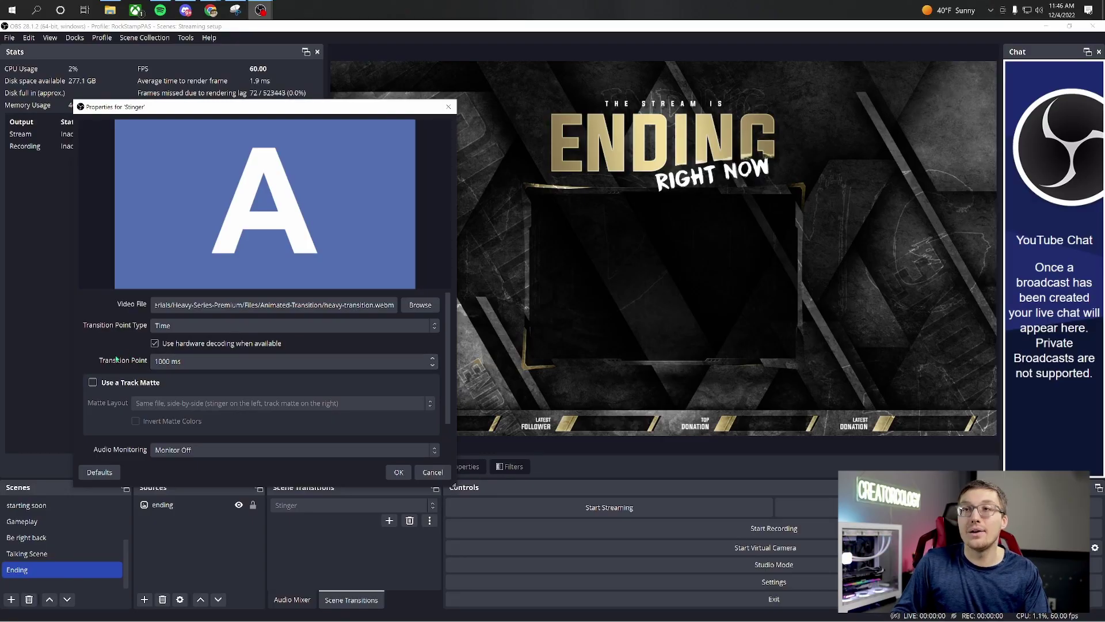
{"action": "scroll", "coordinate": [155, 525], "scroll_direction": "down", "scroll_amount": 3}
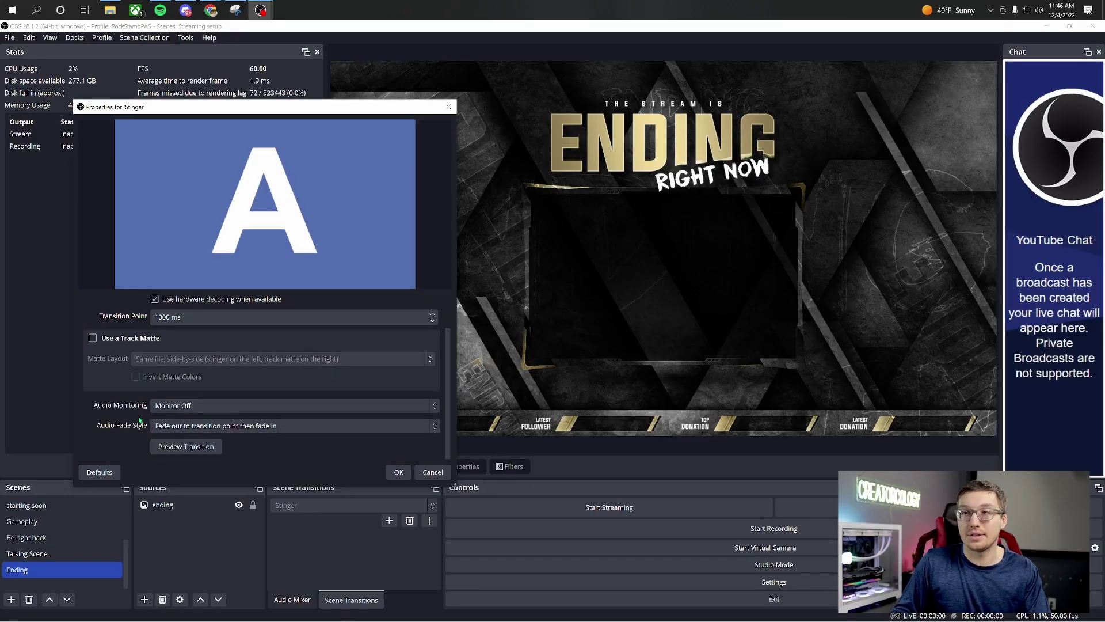
{"action": "left_click", "coordinate": [186, 446]}
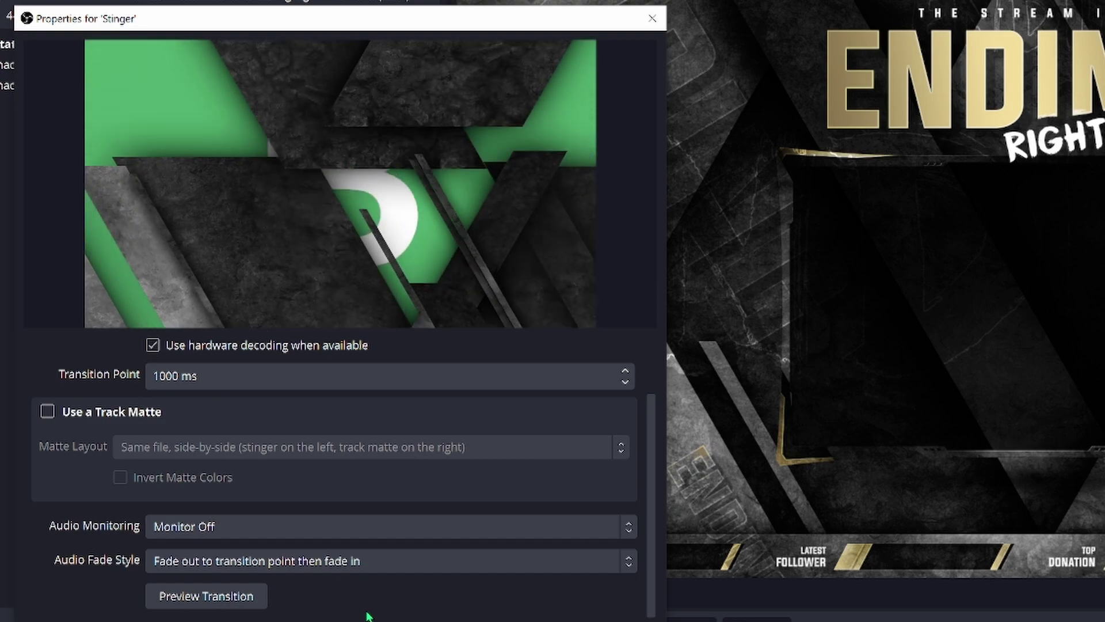
Step: Change the stinger's transition point to 1800 ms
{"action": "scroll", "coordinate": [109, 561], "scroll_direction": "up", "scroll_amount": 2}
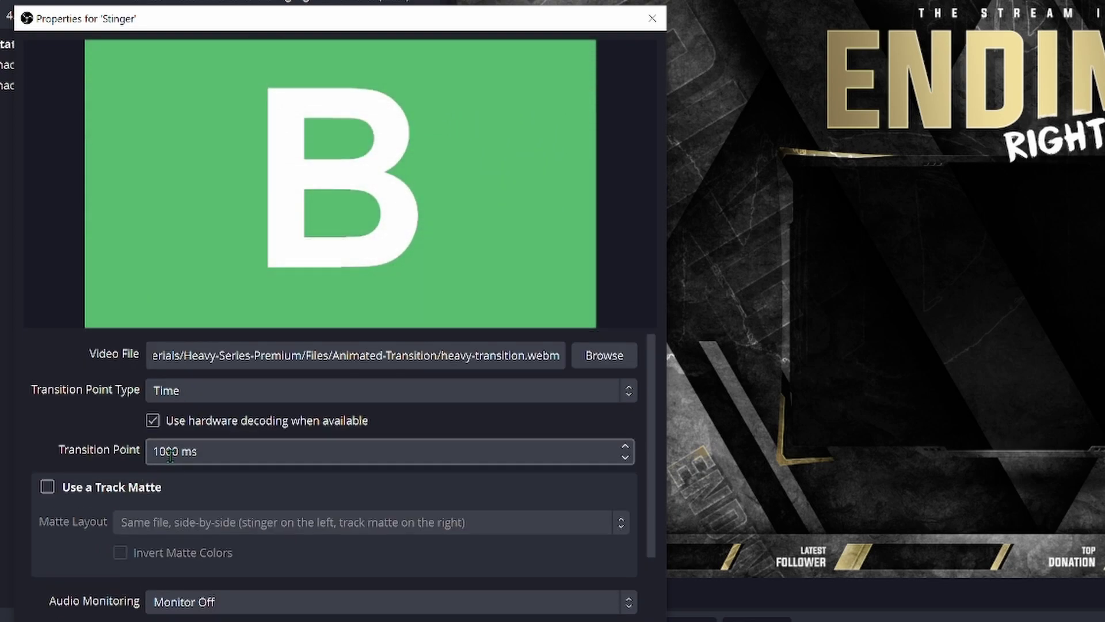
{"action": "left_click", "coordinate": [194, 451]}
{"action": "key", "text": "BackSpace"}
{"action": "key", "text": "BackSpace"}
{"action": "key", "text": "BackSpace"}
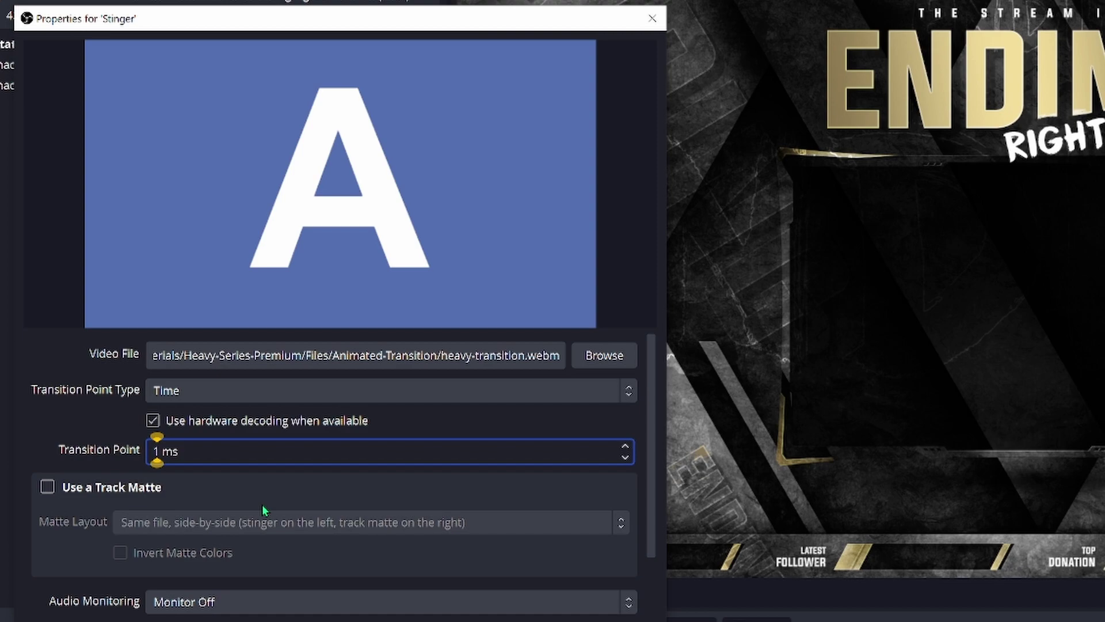
{"action": "type", "text": "8000"}
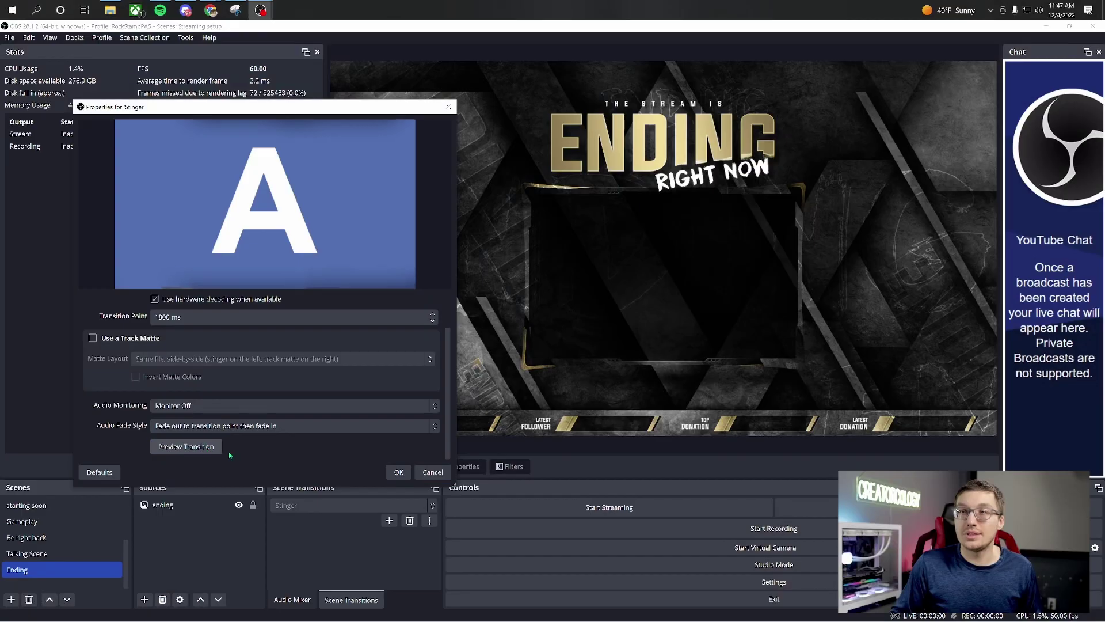
{"action": "key", "text": "BackSpace"}
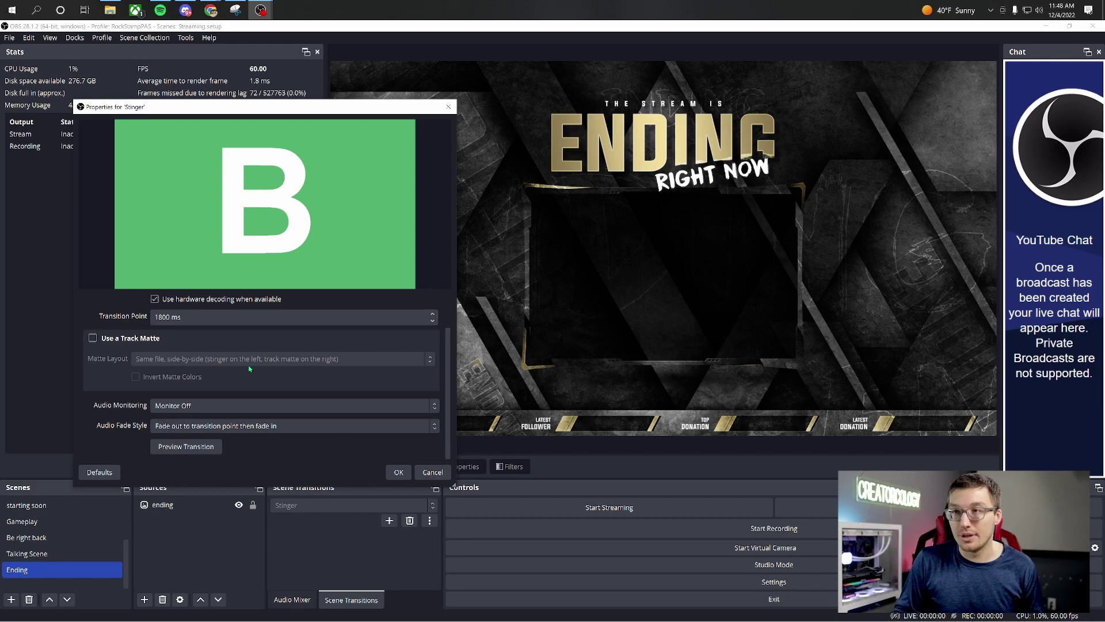
{"action": "scroll", "coordinate": [166, 345], "scroll_direction": "up", "scroll_amount": 2}
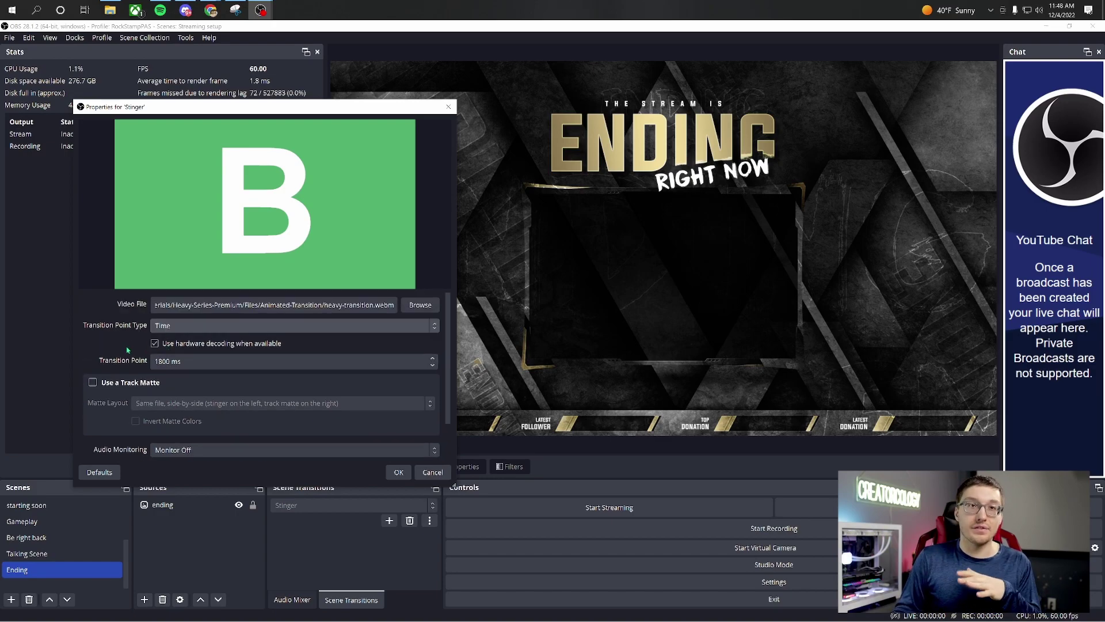
{"action": "scroll", "coordinate": [127, 349], "scroll_direction": "down", "scroll_amount": 2}
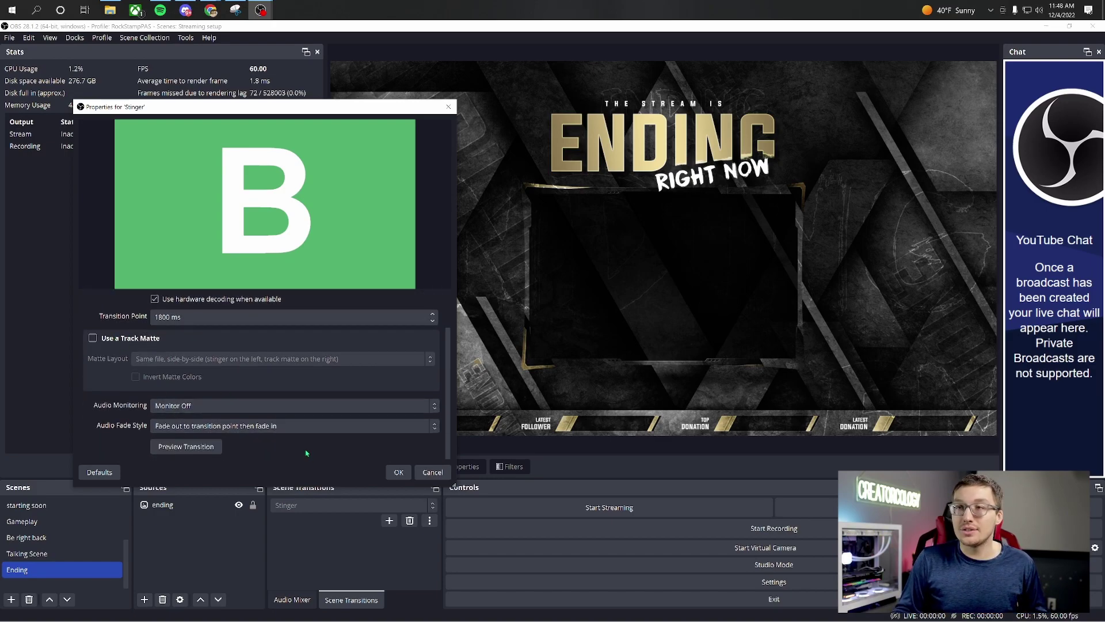
Step: Save the Stinger settings and test it by switching to Talking Scene, then Gameplay
{"action": "left_click", "coordinate": [398, 472]}
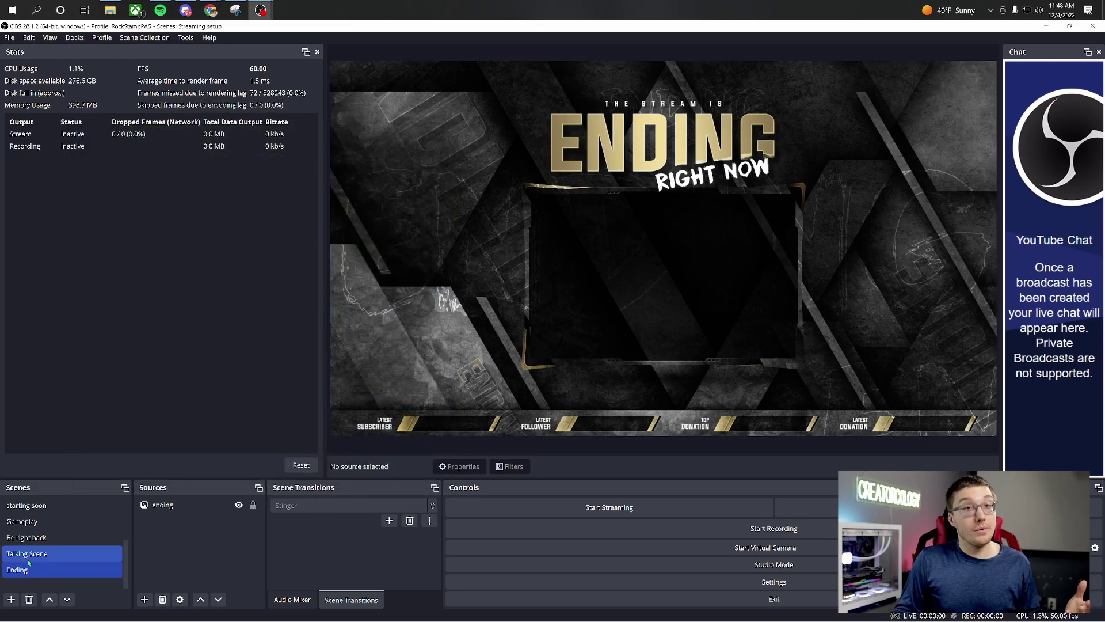
{"action": "left_click", "coordinate": [50, 556]}
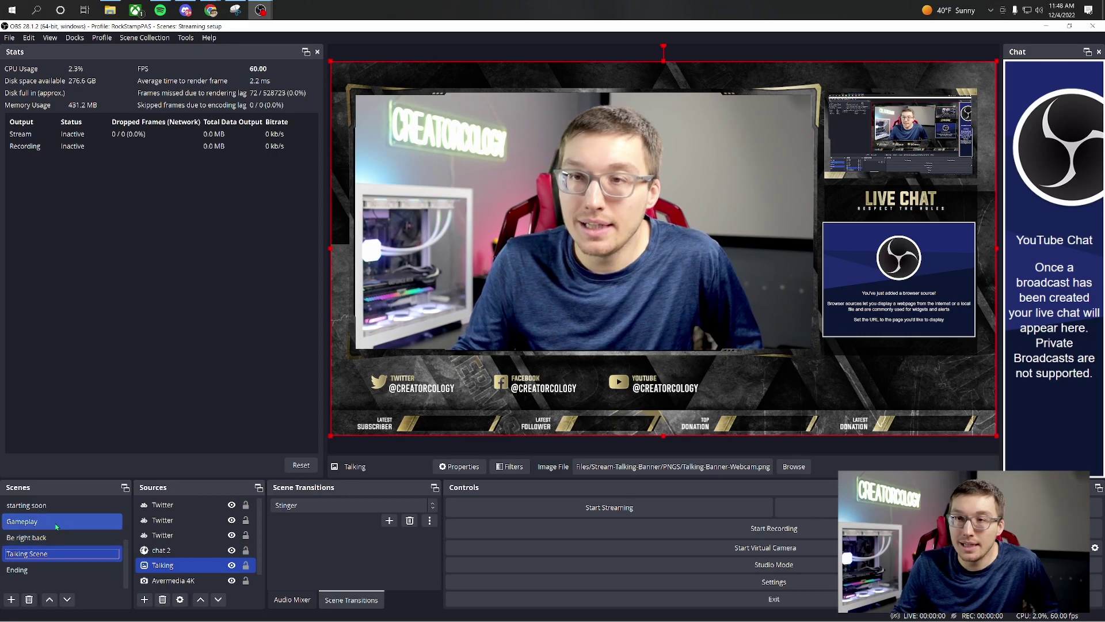
{"action": "left_click", "coordinate": [57, 524]}
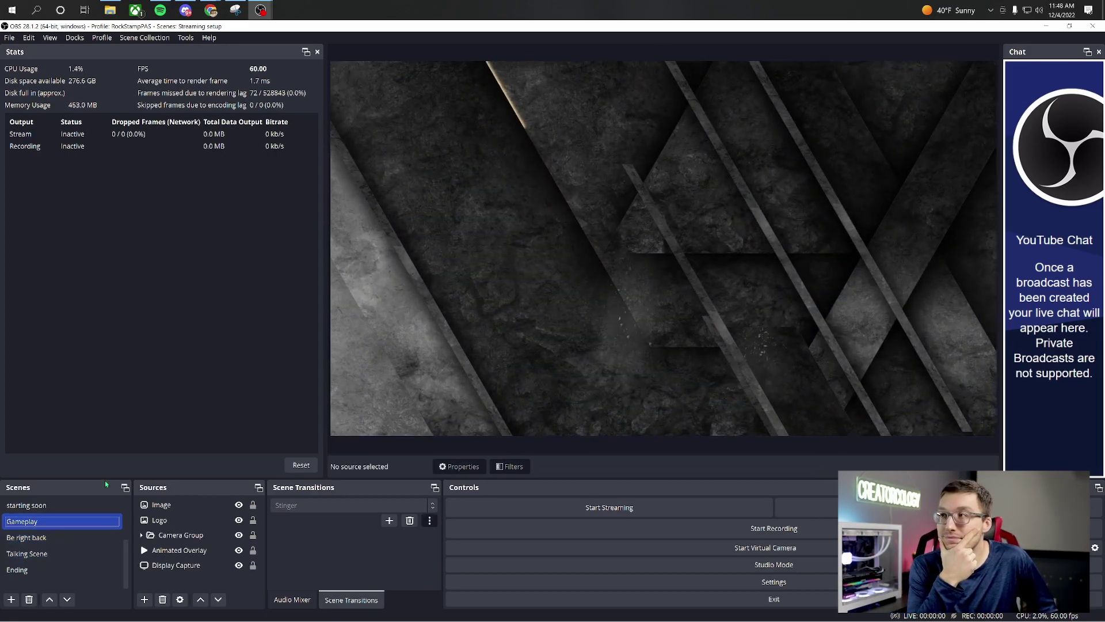